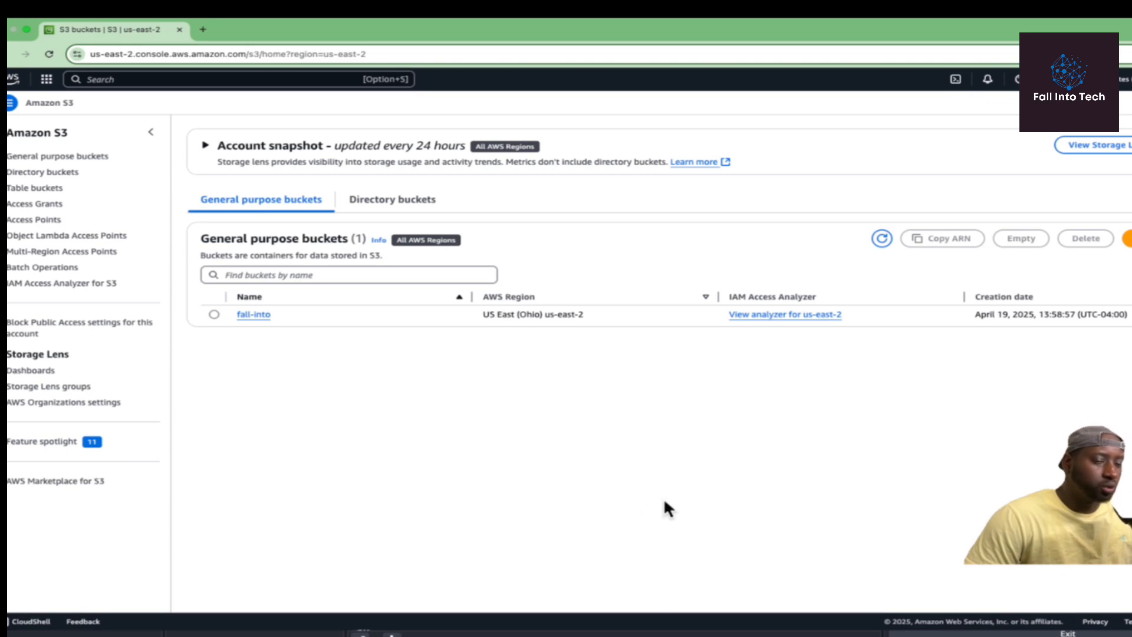
# Create the bucket fall-into-quicksight-project in US East (Ohio) with default settings and open it.
pyautogui.click(1126, 238)
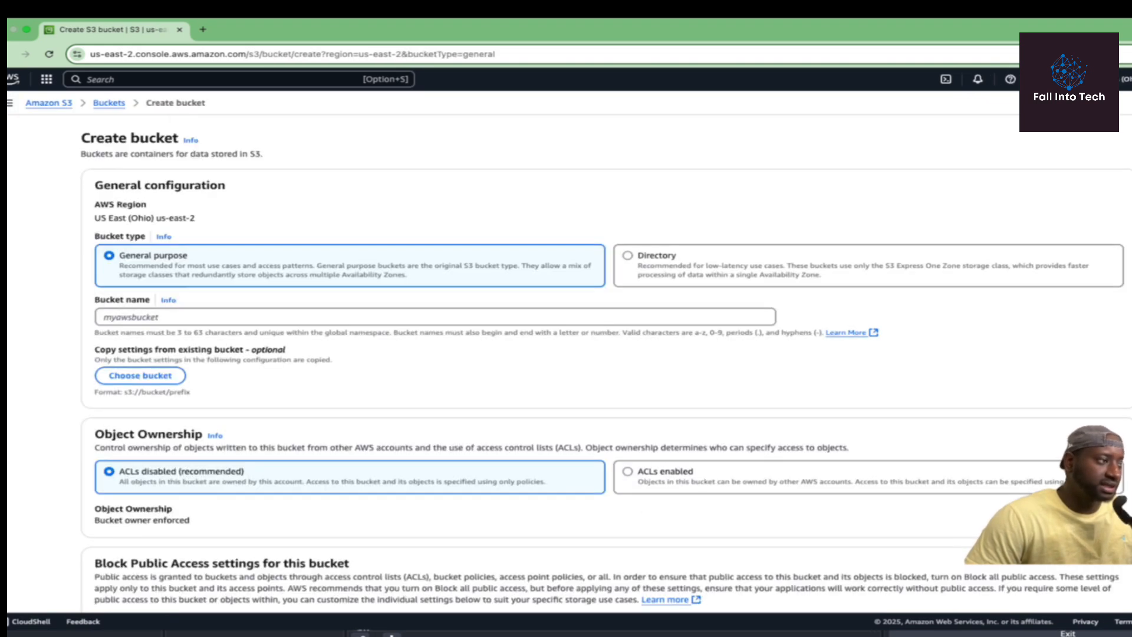
pyautogui.click(213, 319)
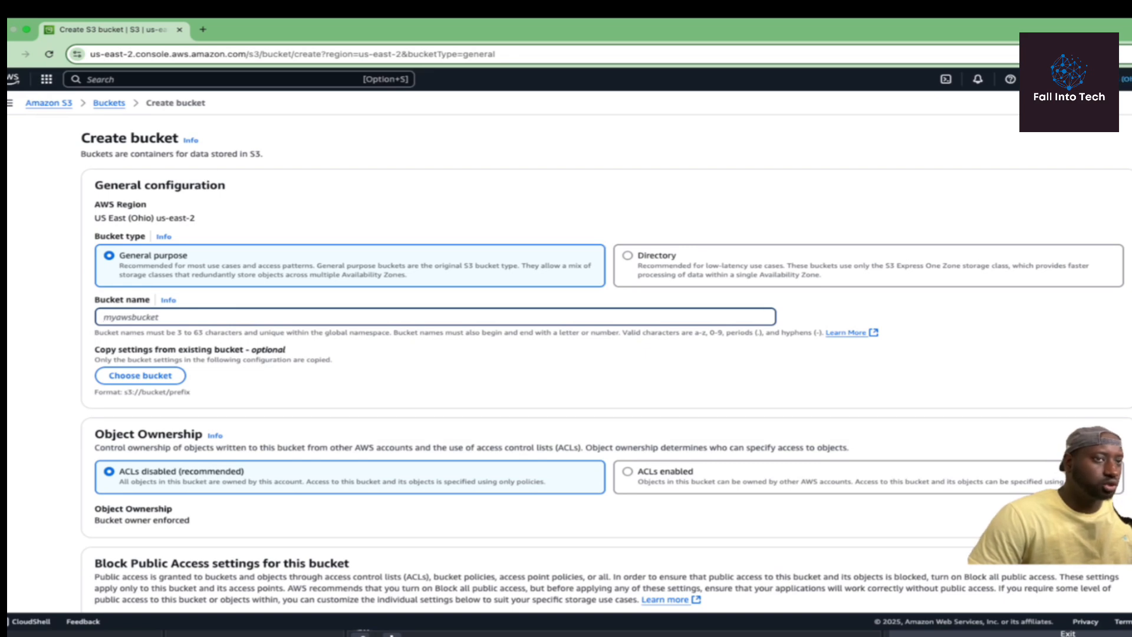
pyautogui.click(1125, 79)
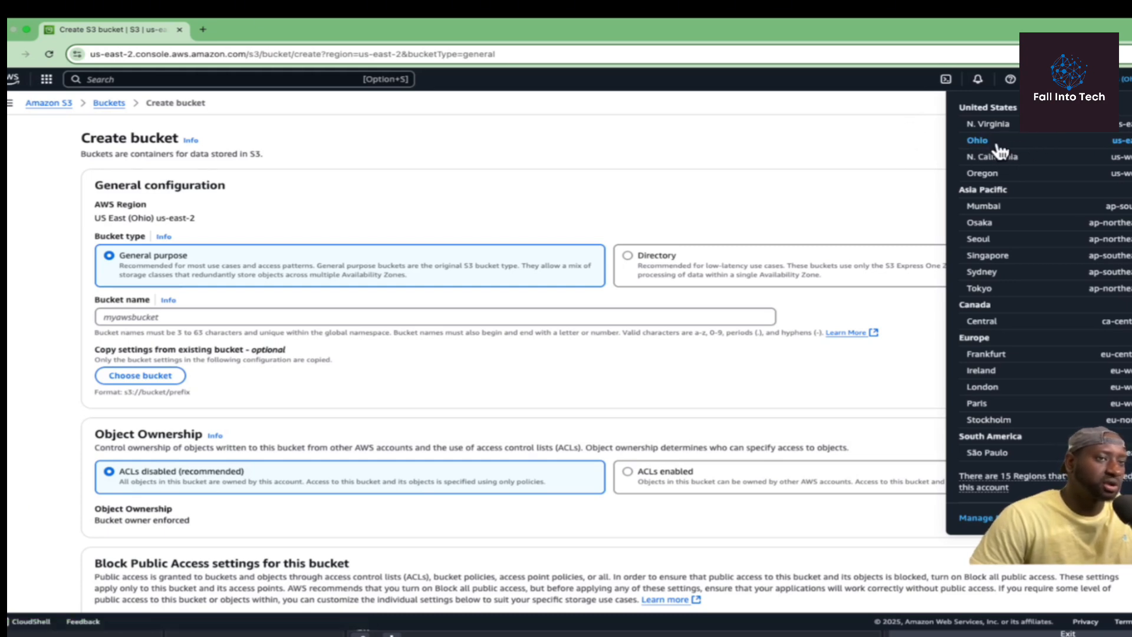
pyautogui.click(923, 141)
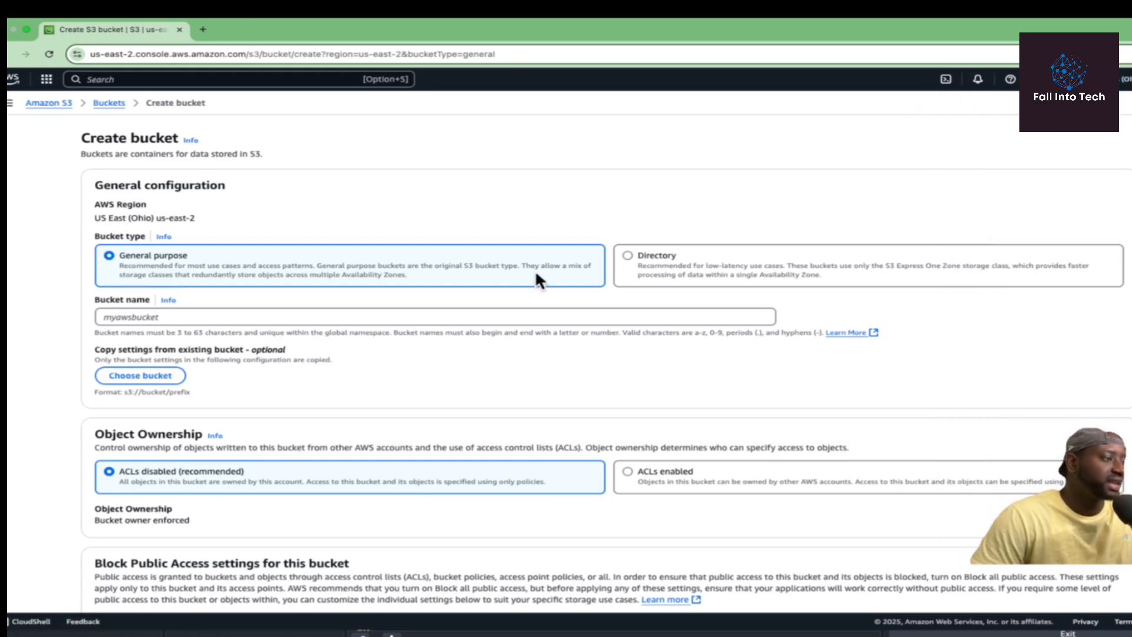
pyautogui.click(242, 317)
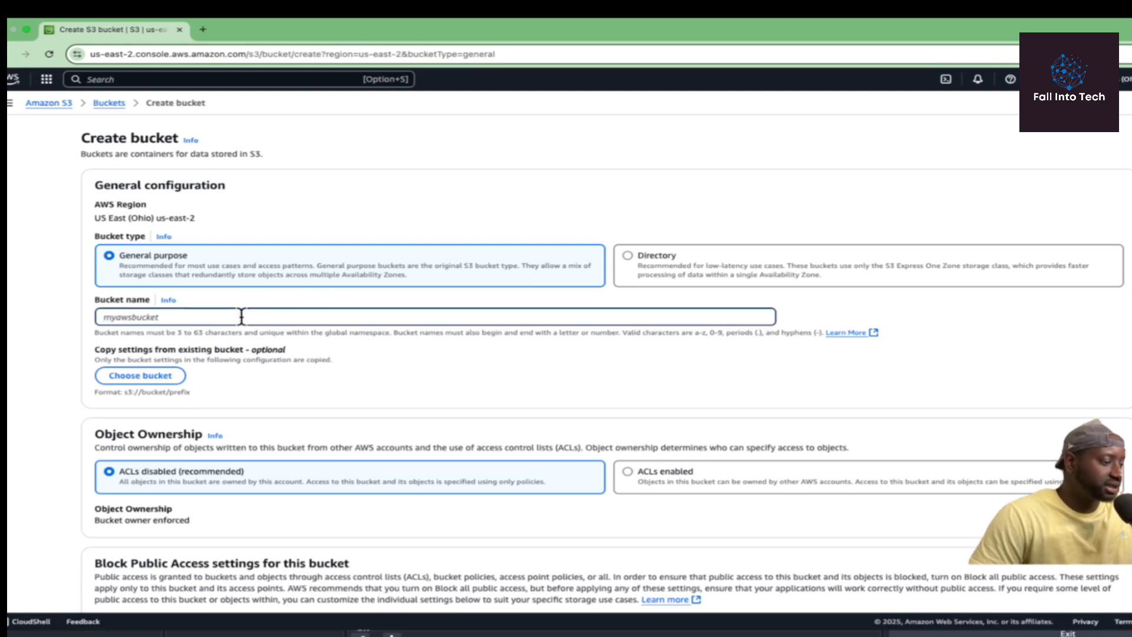
pyautogui.write('fa')
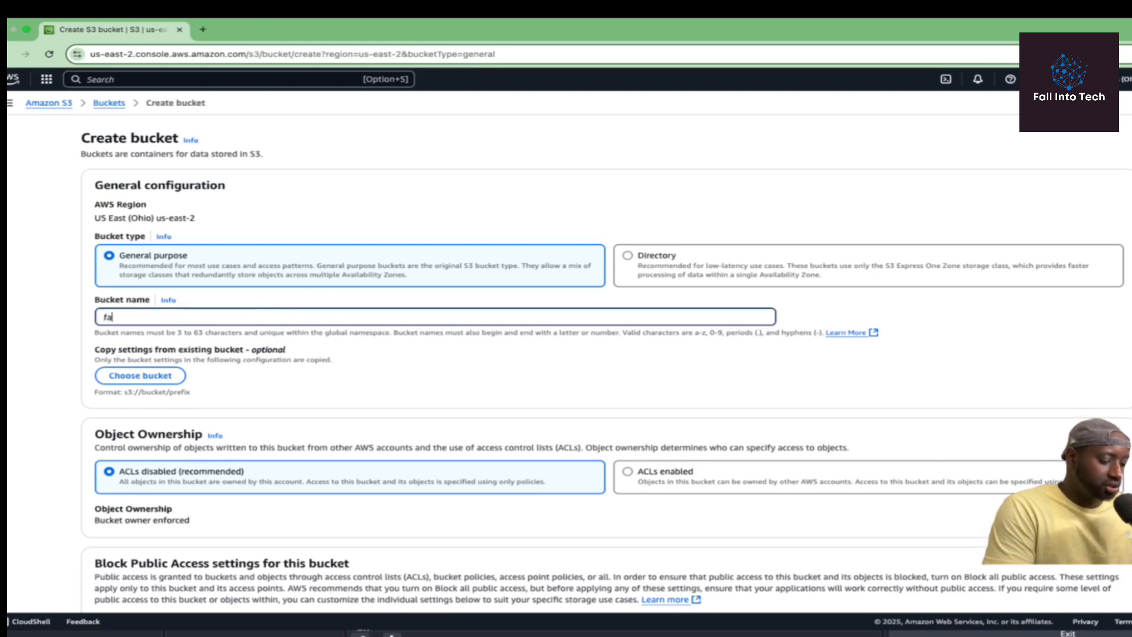
pyautogui.write('ll-')
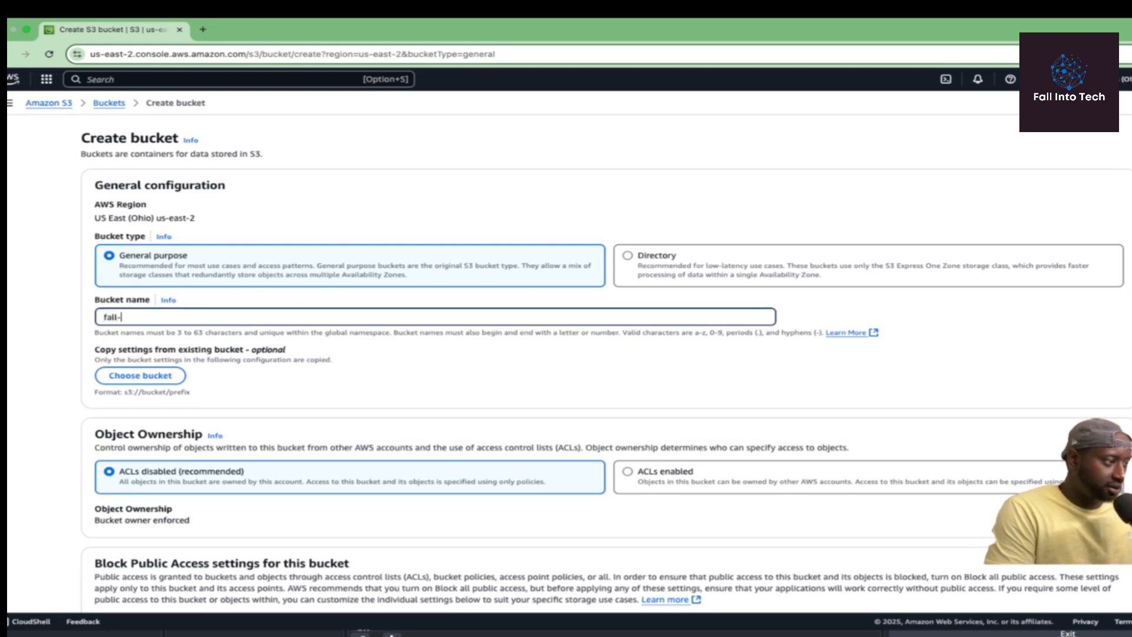
pyautogui.write('into-quicksight-project')
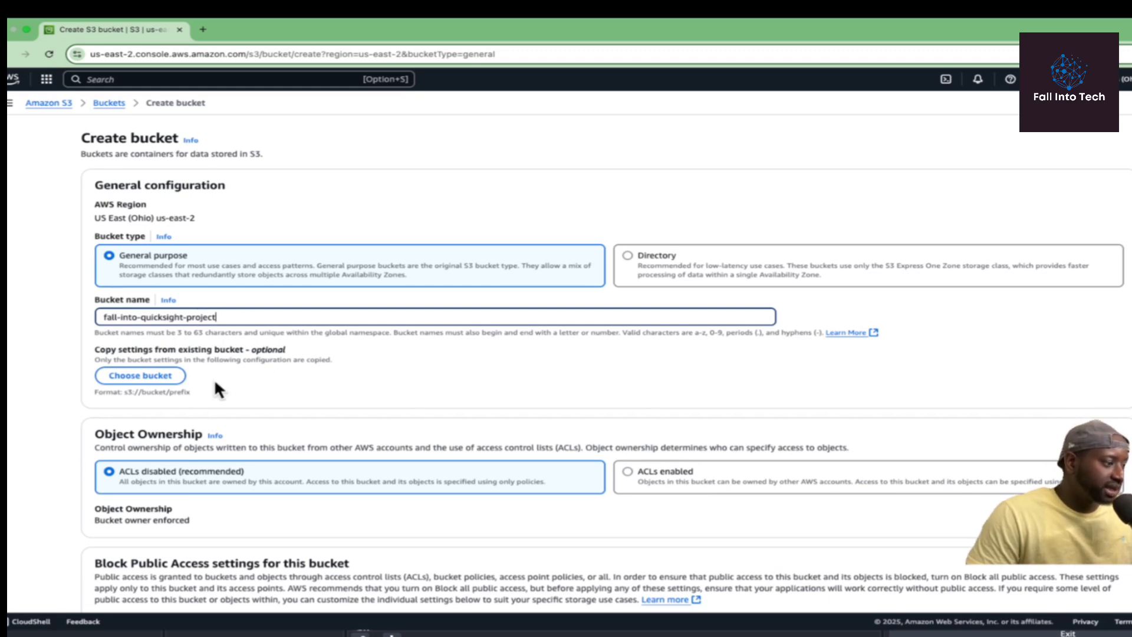
pyautogui.scroll(-3, 328, 354)
pyautogui.scroll(-8, 302, 324)
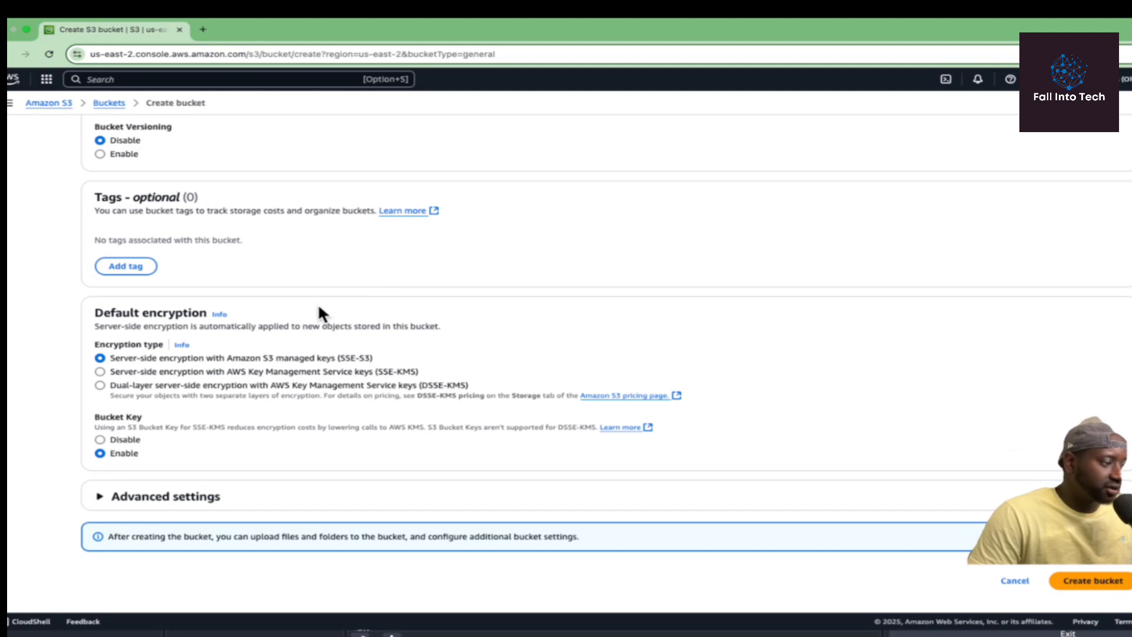
pyautogui.click(1114, 581)
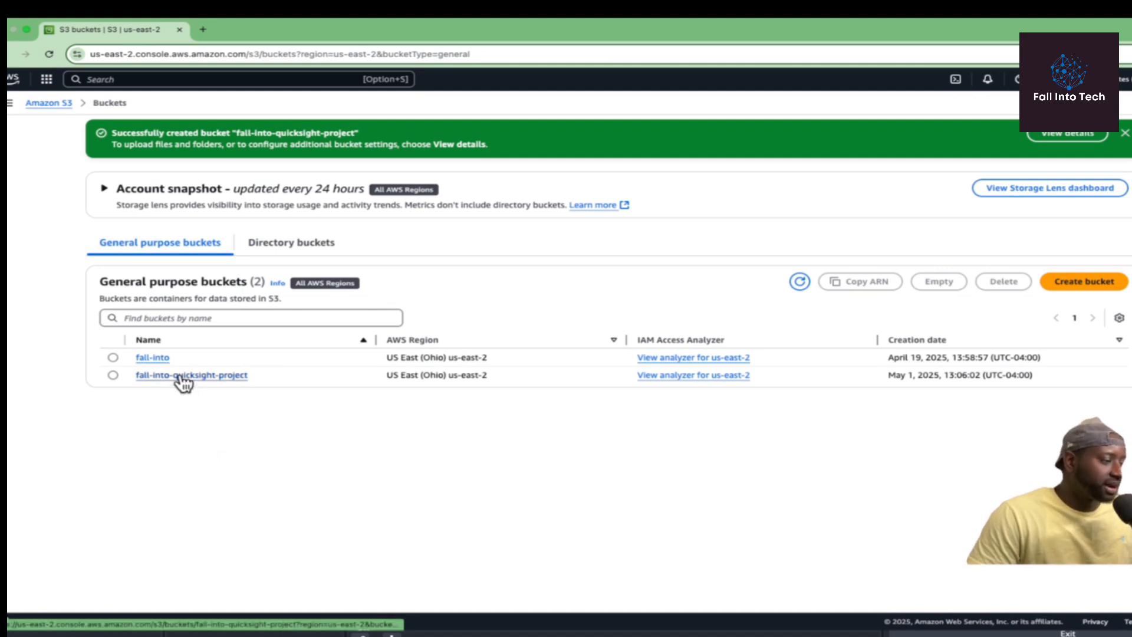
pyautogui.click(179, 375)
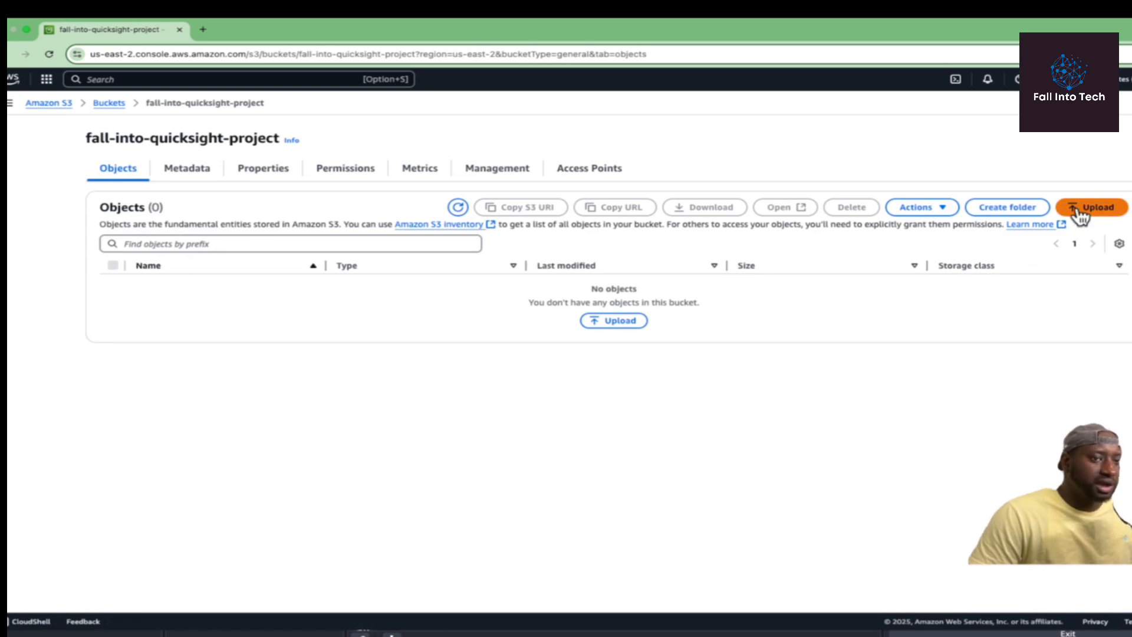
# Add netflix_titles.csv and manifest.json from the computer and upload both to the bucket.
pyautogui.click(1096, 210)
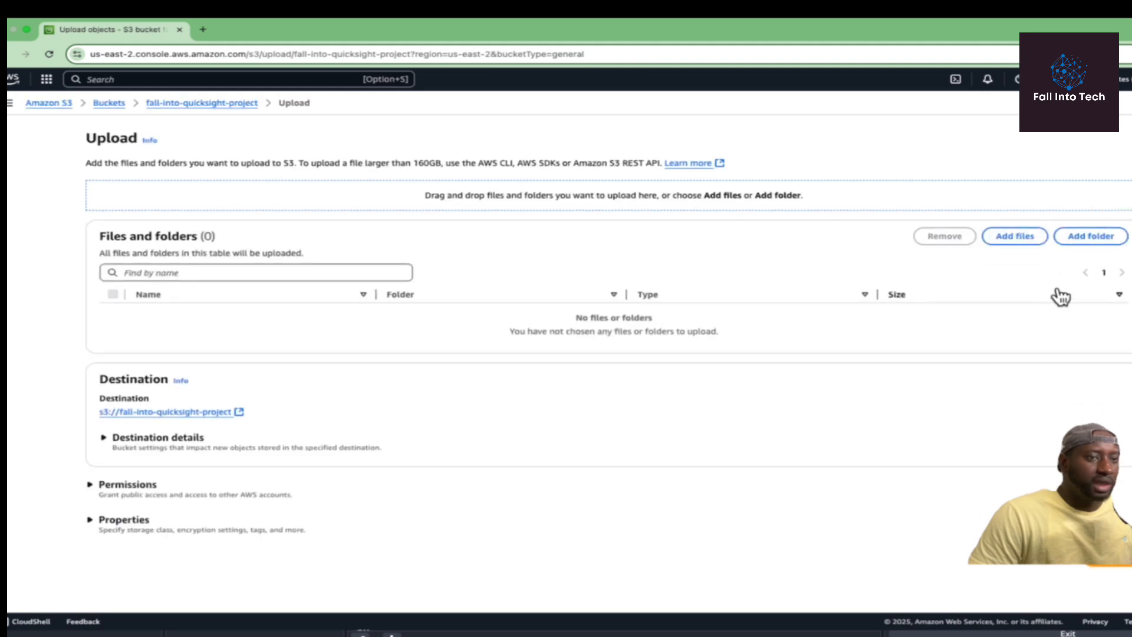
pyautogui.click(1014, 242)
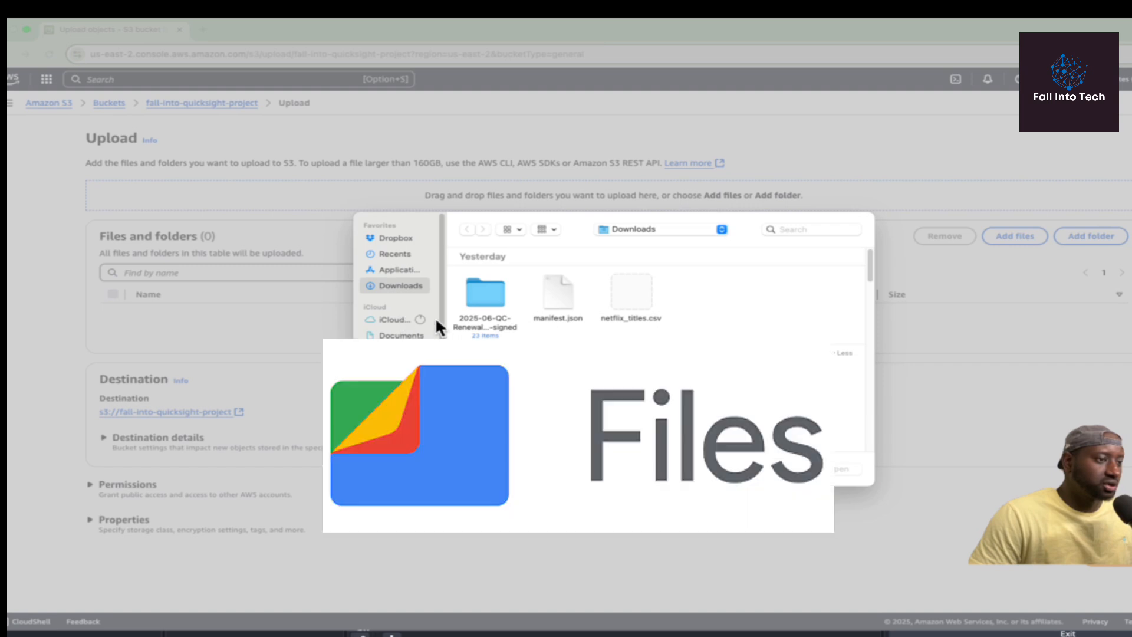
pyautogui.click(631, 292)
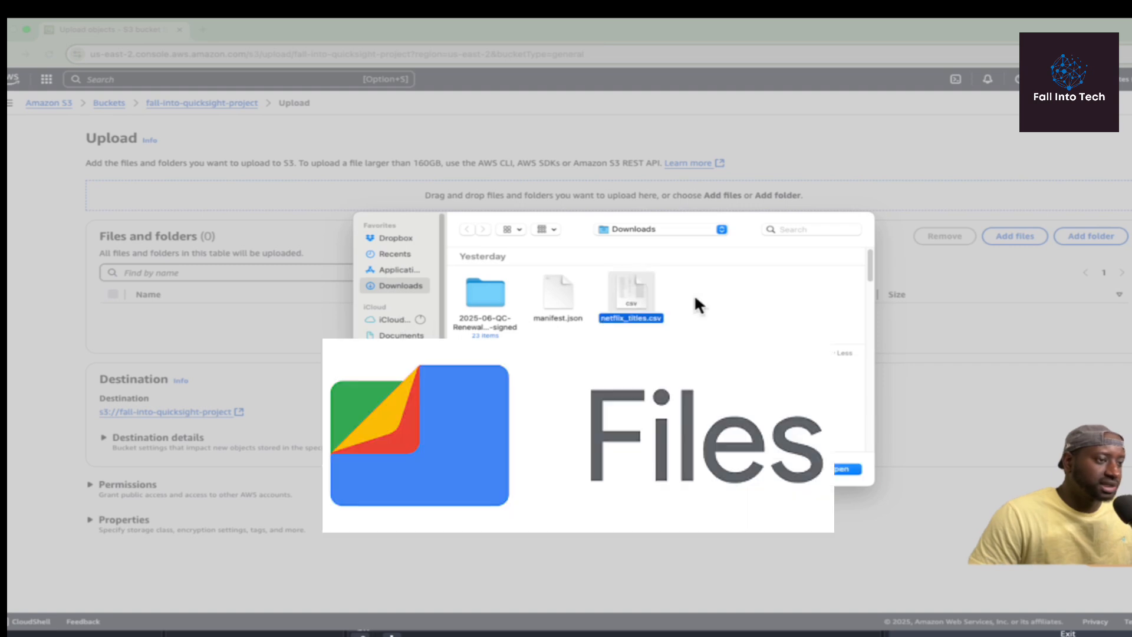
pyautogui.click(558, 301)
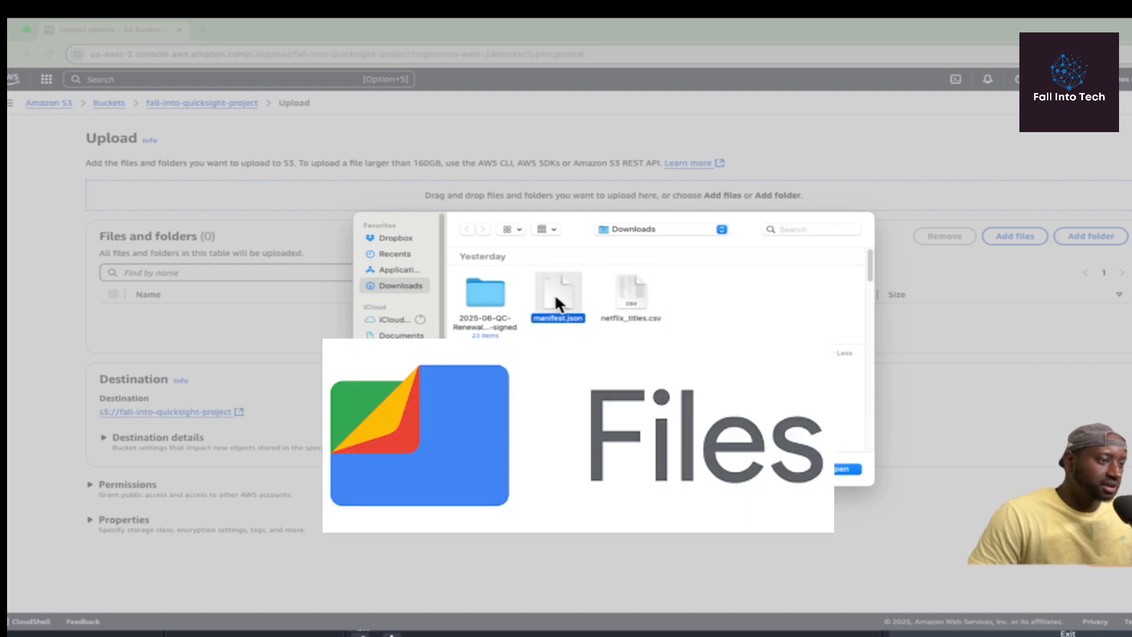
pyautogui.click(643, 300)
pyautogui.keyDown('super'); pyautogui.click(558, 295); pyautogui.keyUp('super')
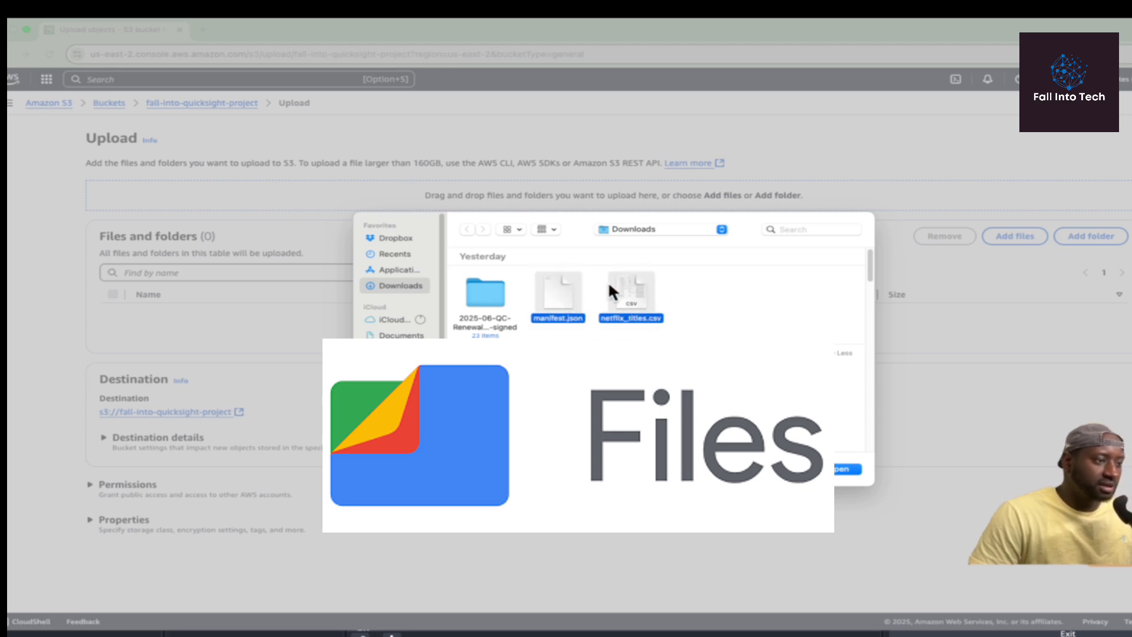
pyautogui.click(843, 469)
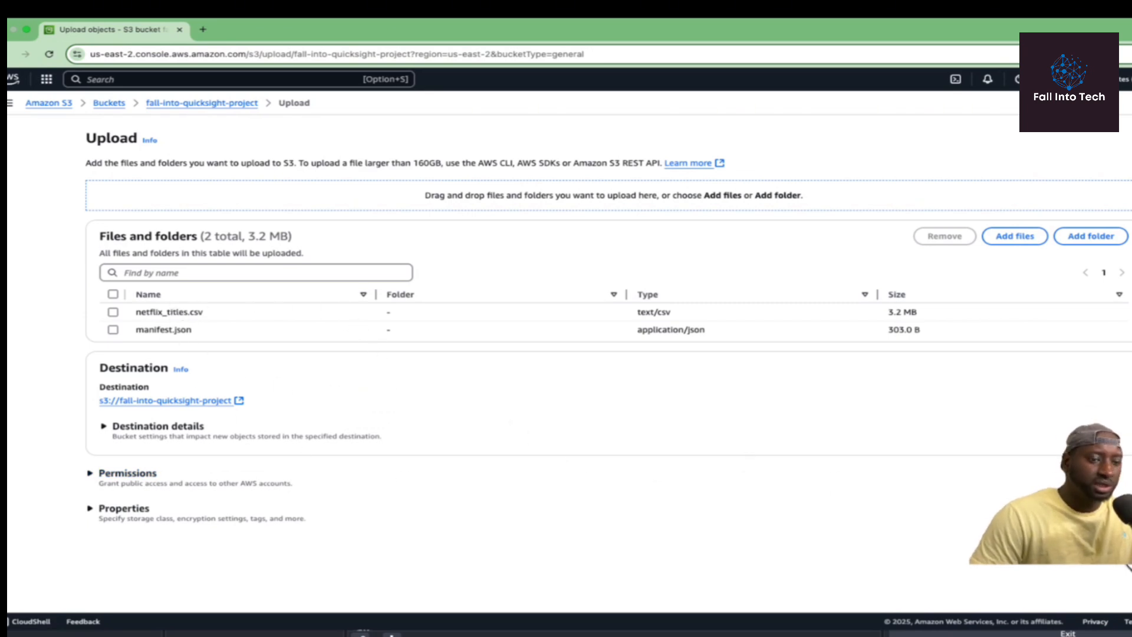
pyautogui.click(1114, 544)
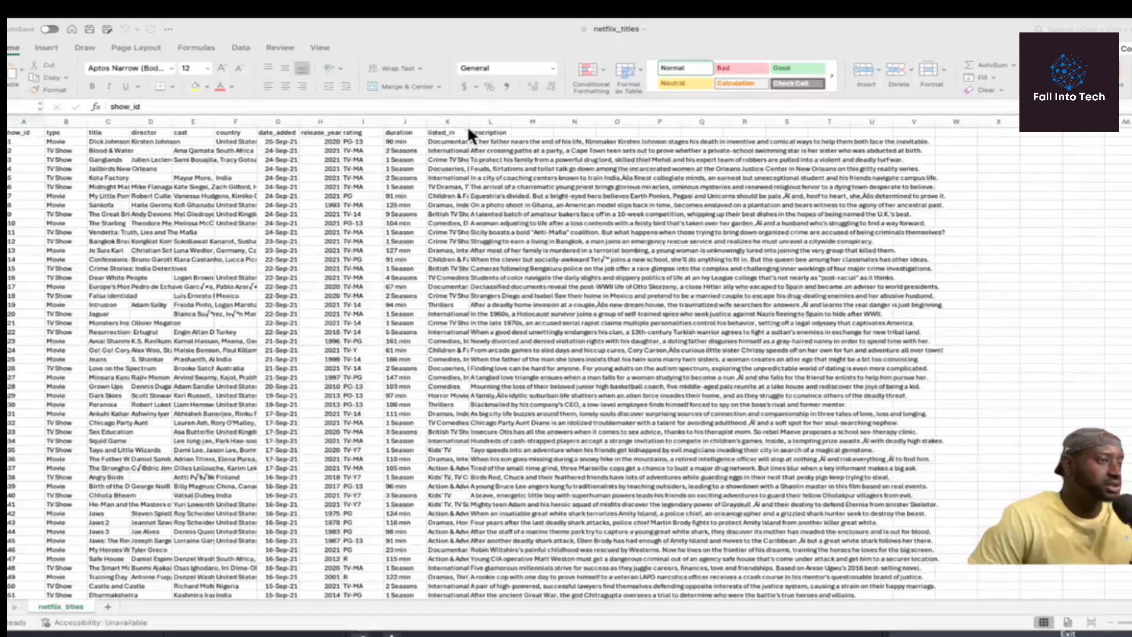
# Scroll through the netflix_titles worksheet down to the March 2021 titles.
pyautogui.scroll(-20, 499, 259)
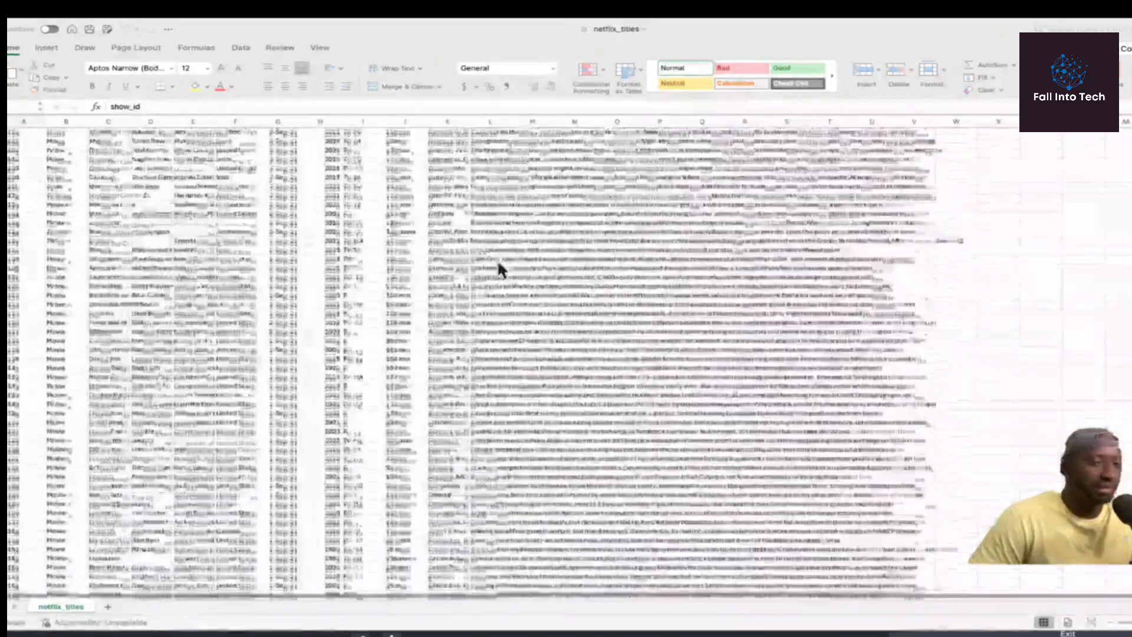
pyautogui.scroll(-20, 498, 258)
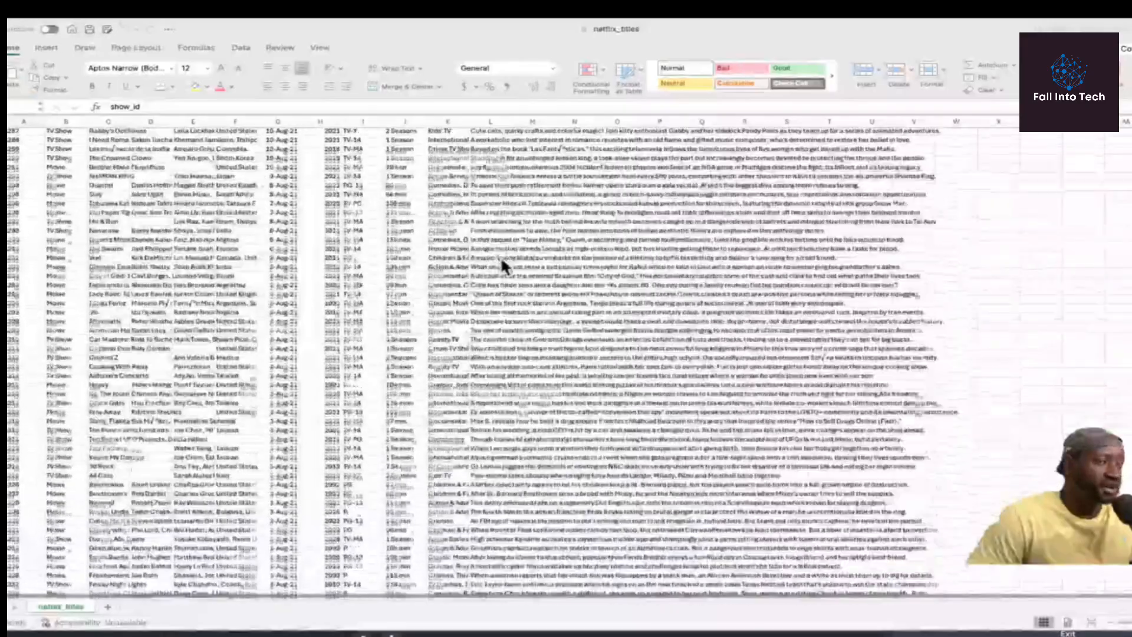
pyautogui.scroll(-20, 500, 257)
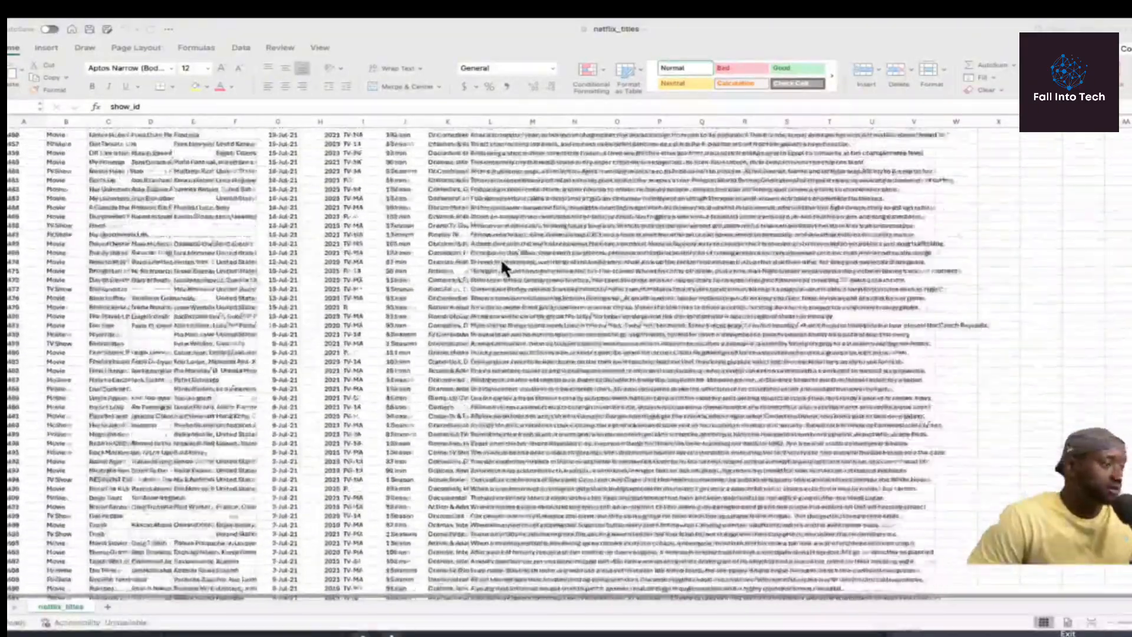
pyautogui.scroll(-20, 500, 258)
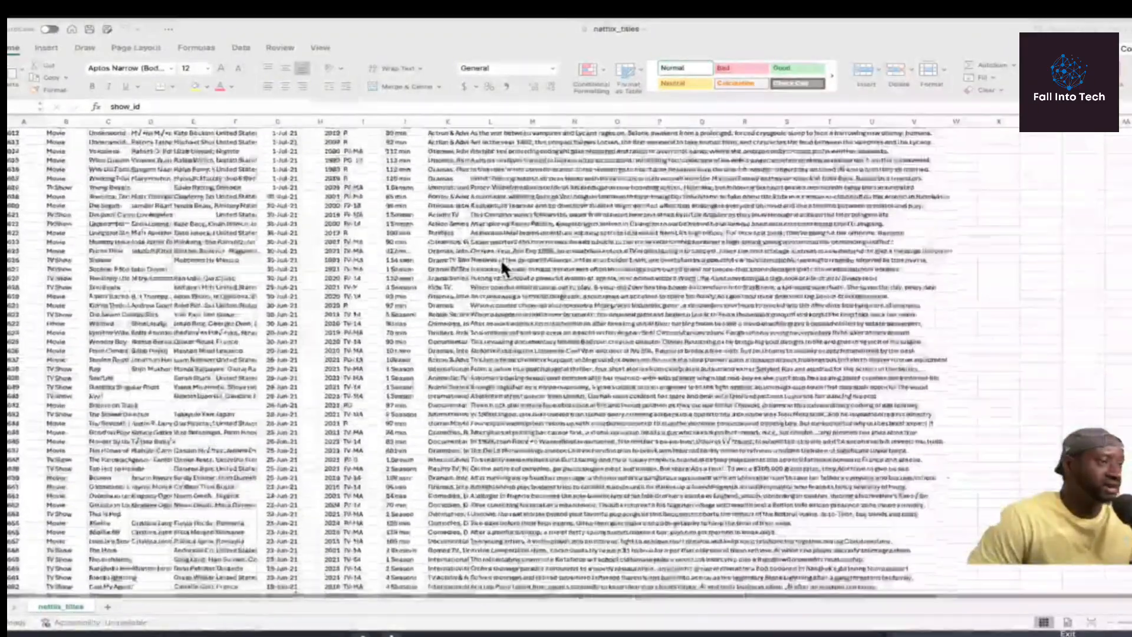
pyautogui.scroll(-20, 502, 259)
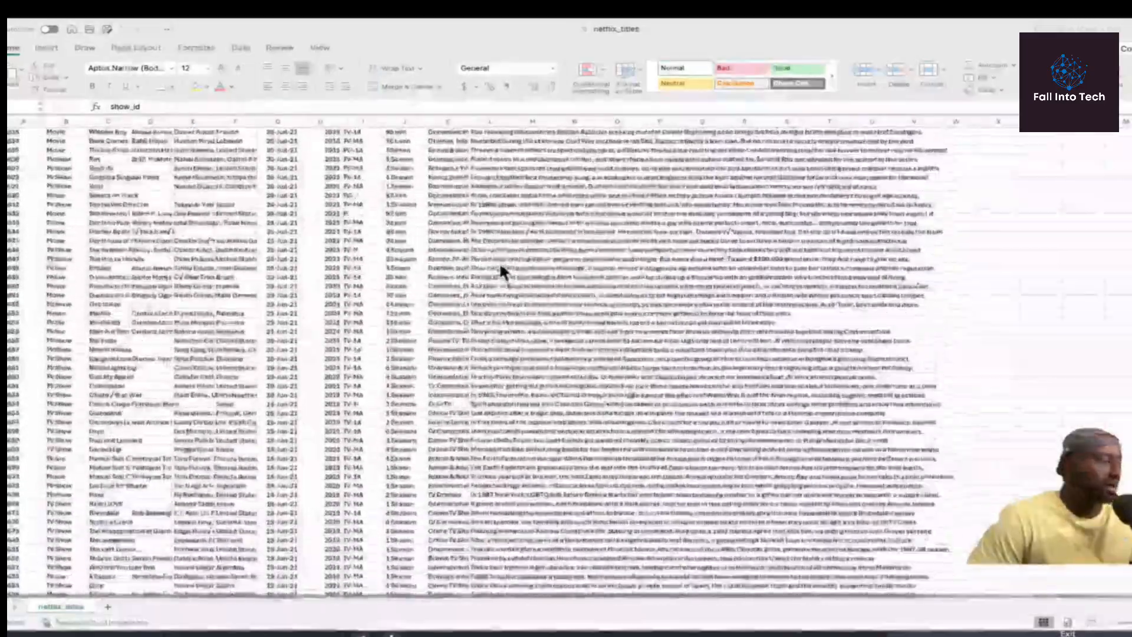
pyautogui.scroll(-20, 498, 261)
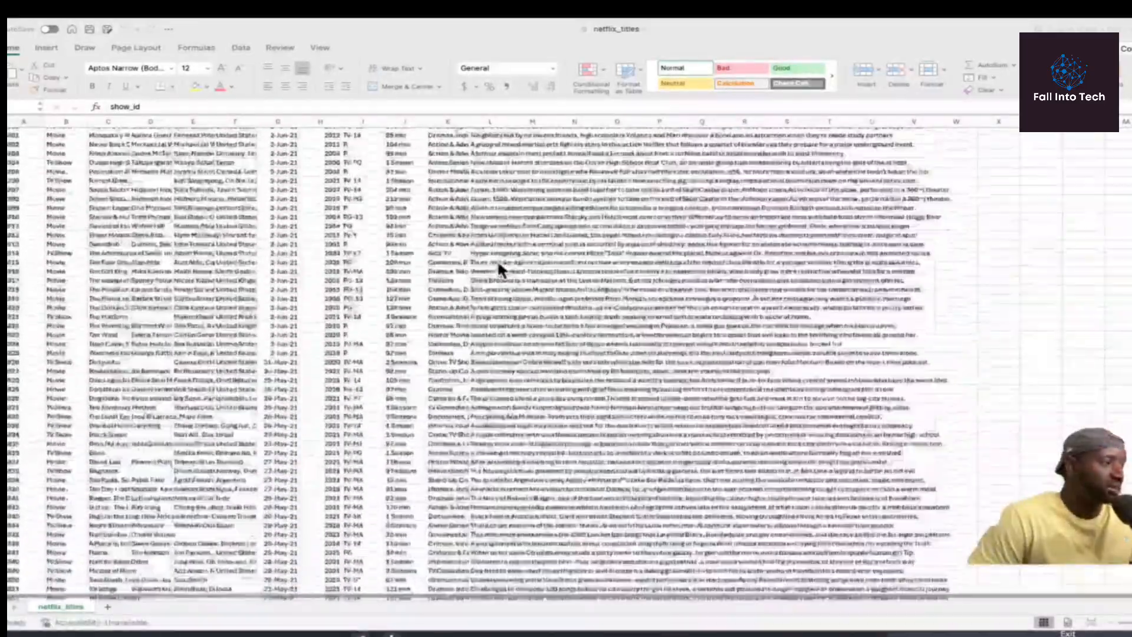
pyautogui.scroll(-20, 498, 260)
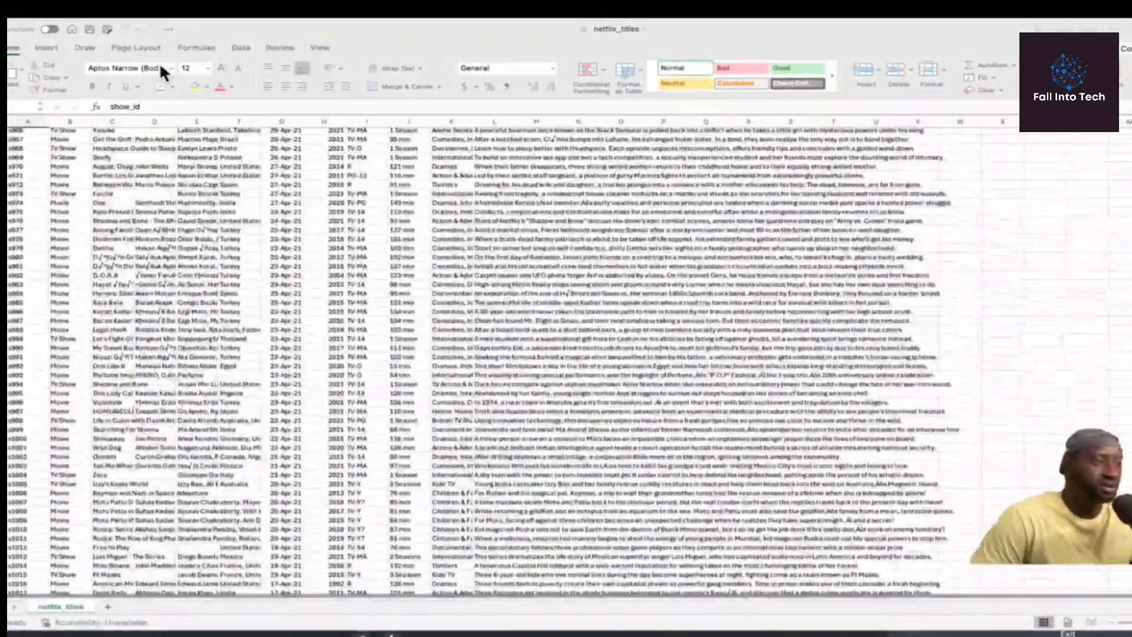
pyautogui.scroll(-20, 432, 239)
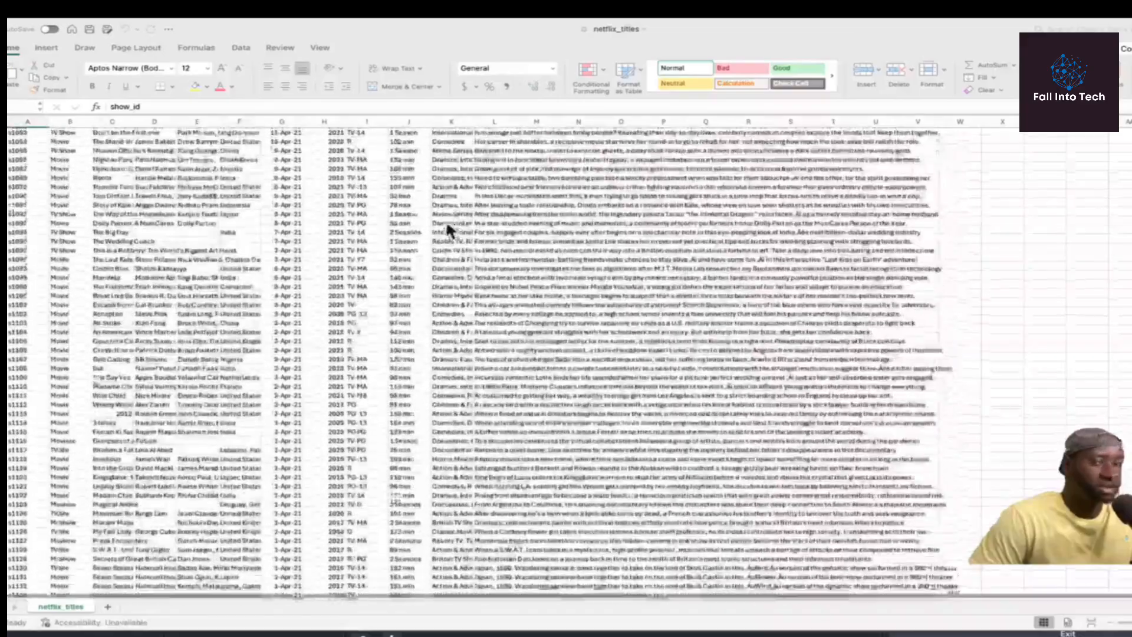
pyautogui.scroll(-20, 445, 218)
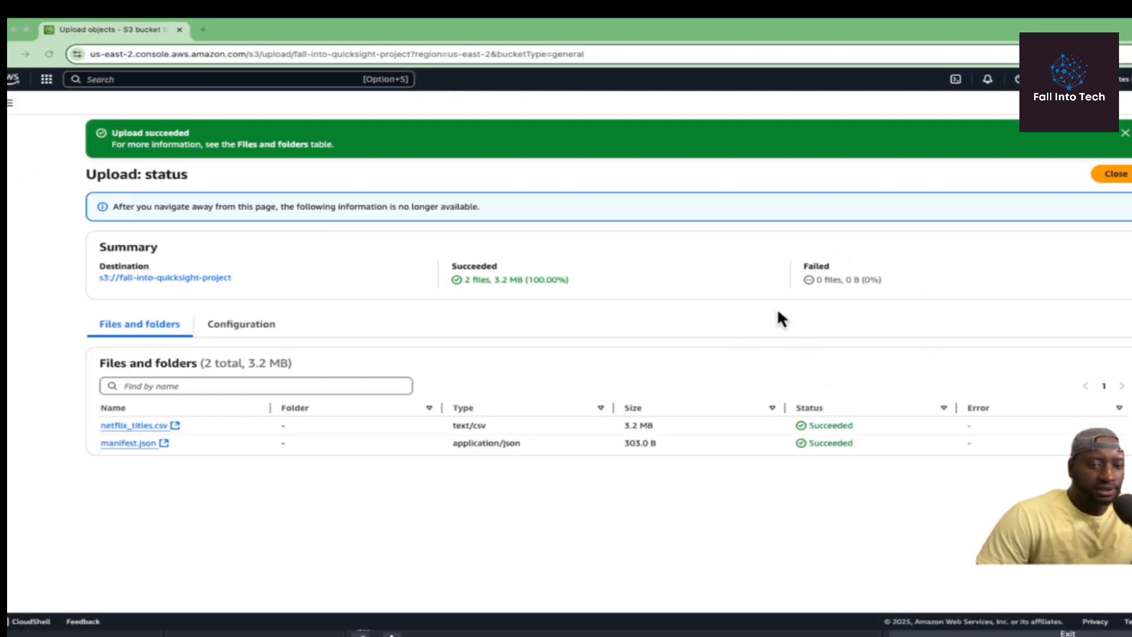
# Close the upload status, select netflix_titles.csv and copy its S3 URI.
pyautogui.click(1114, 174)
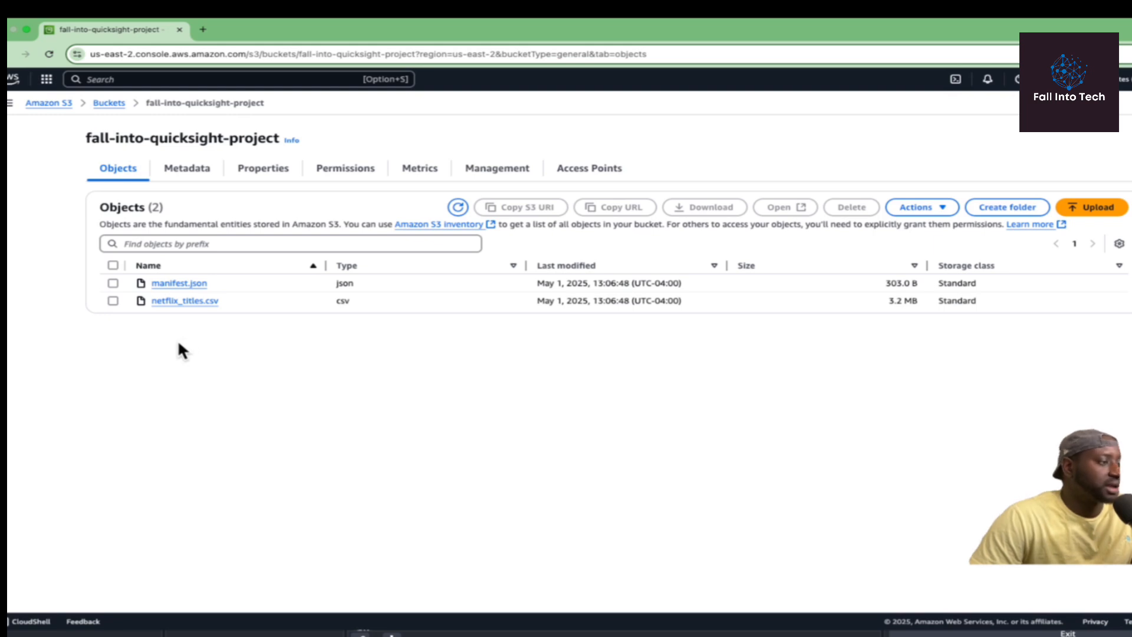
pyautogui.click(113, 301)
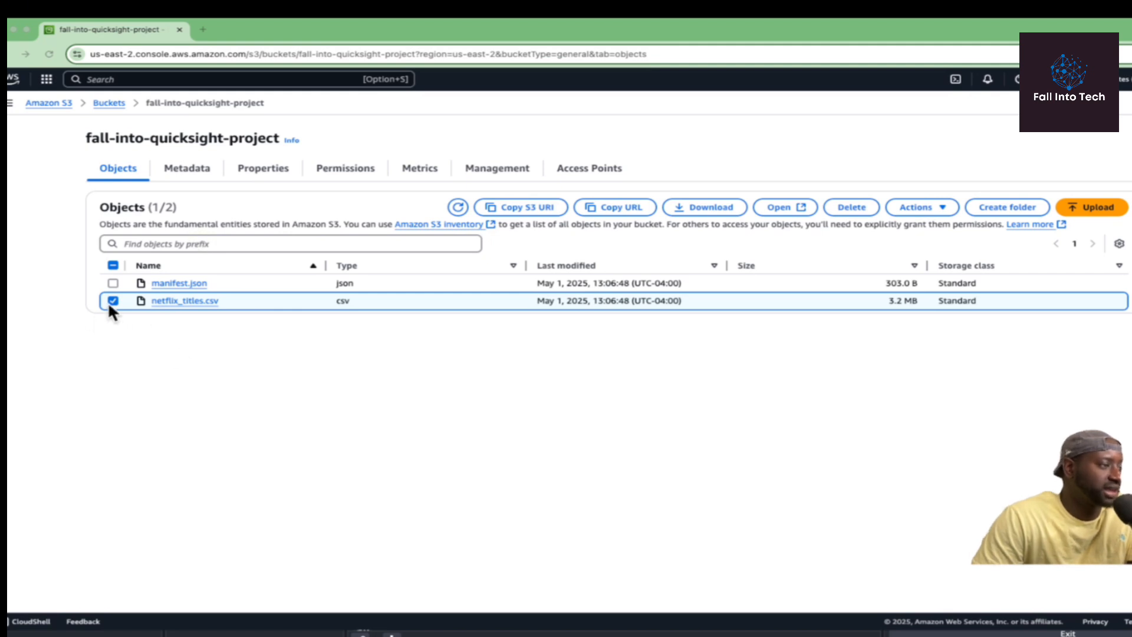
pyautogui.click(534, 207)
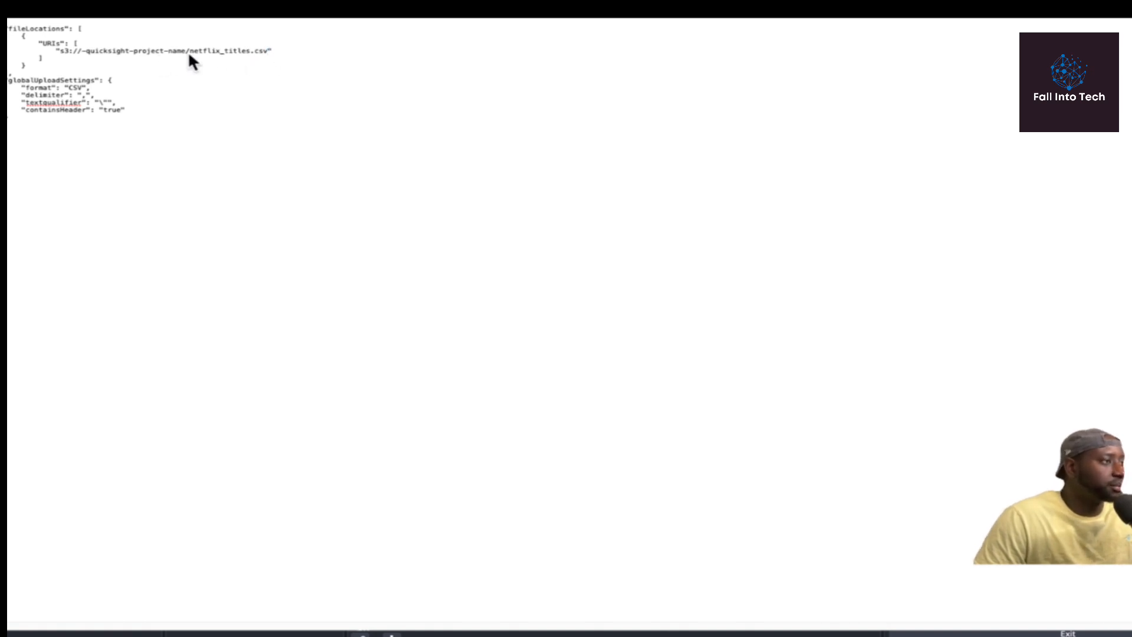
# Replace the manifest's placeholder URI with s3://fall-into-quicksight-project/netflix_titles.csv.
pyautogui.moveTo(268, 51); pyautogui.dragTo(60, 51)
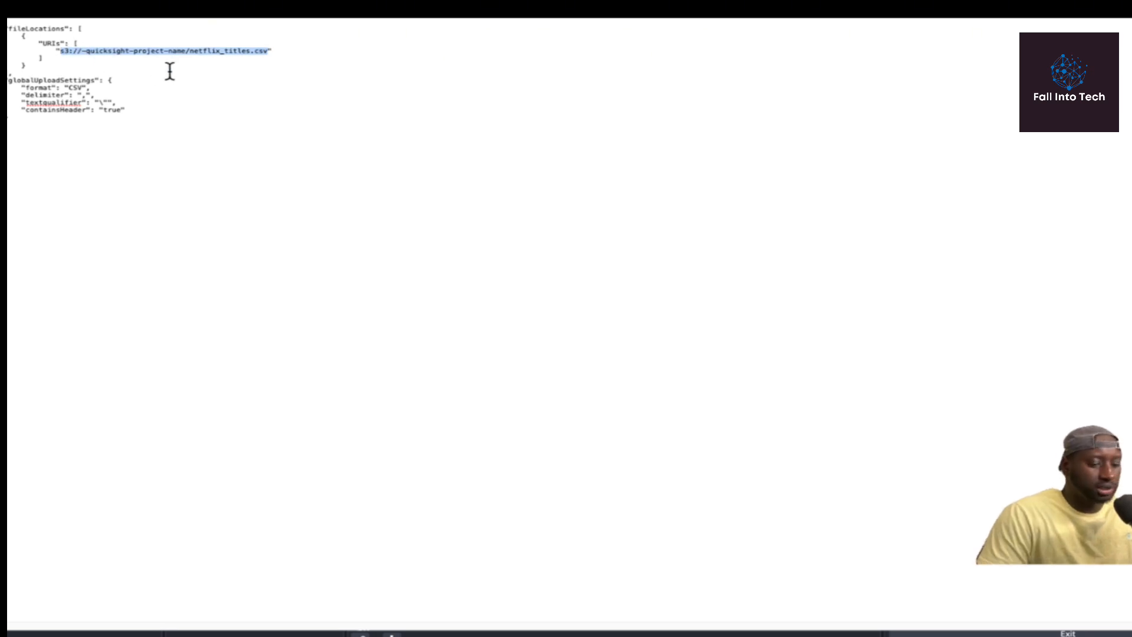
pyautogui.press('BackSpace')
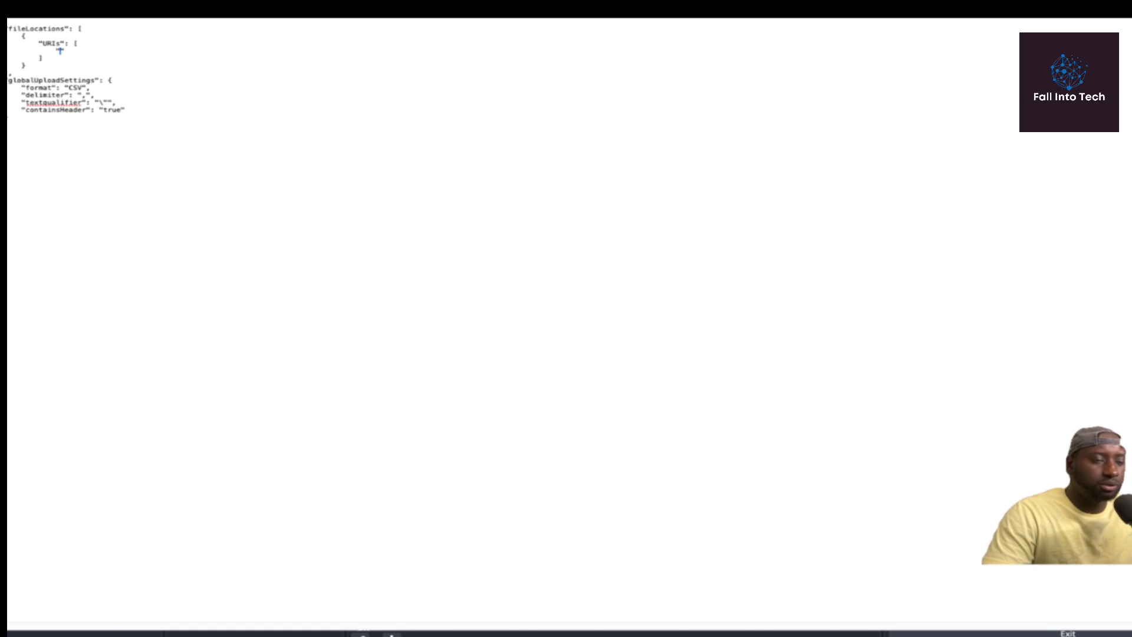
pyautogui.hotkey('ctrl', 'v')
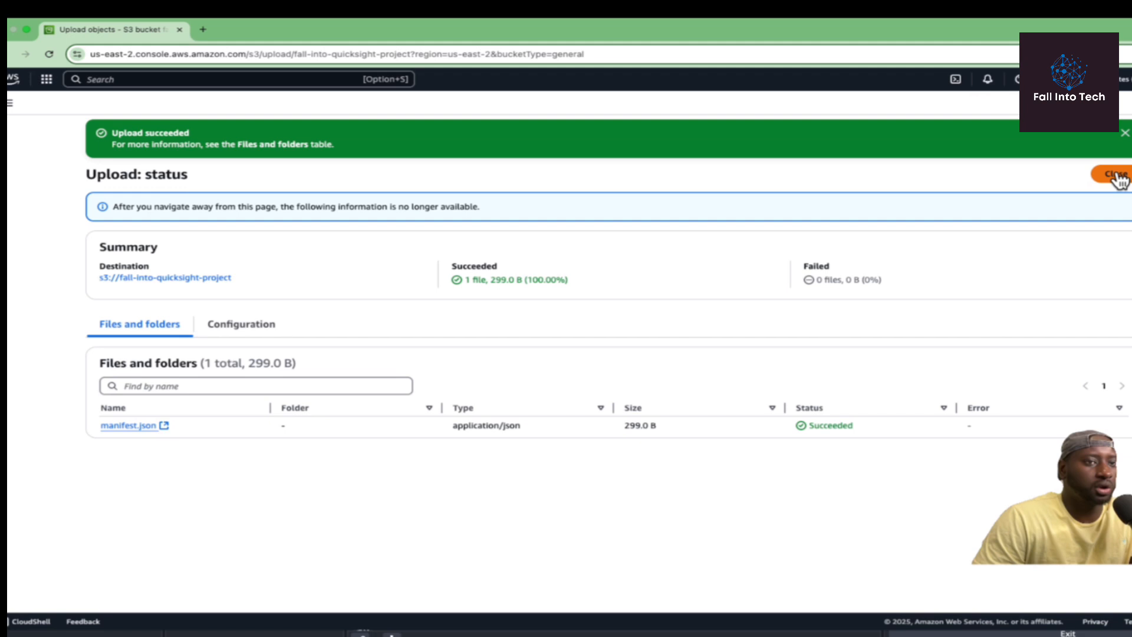
# Close the upload status to return to the bucket's object list.
pyautogui.click(1114, 176)
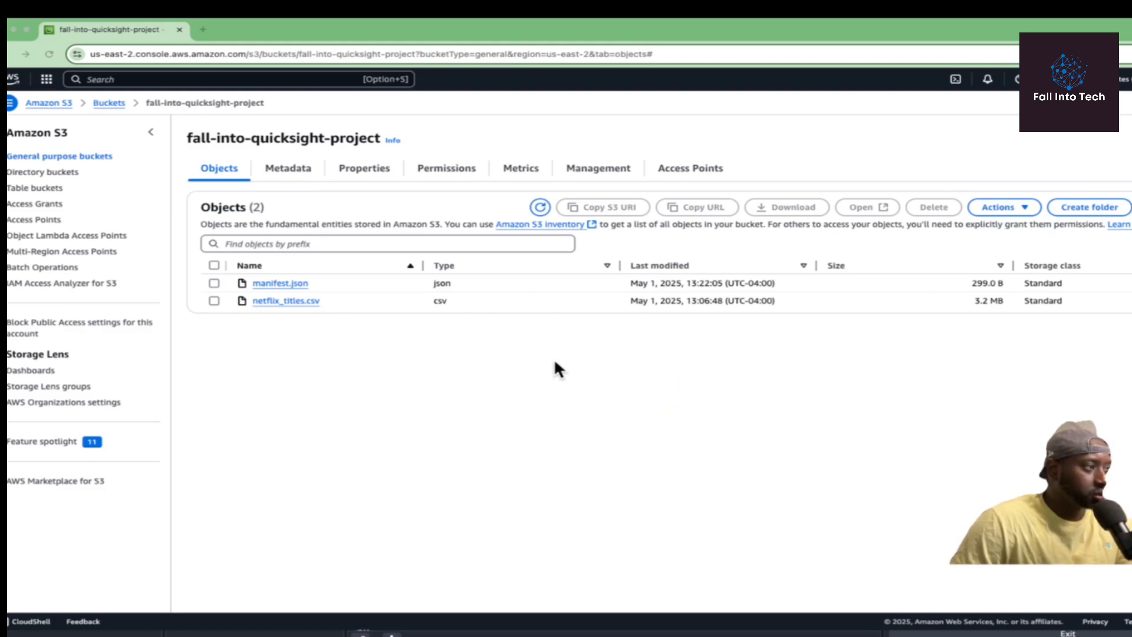
# Open QuickSight from the console search for 'quick'.
pyautogui.click(45, 103)
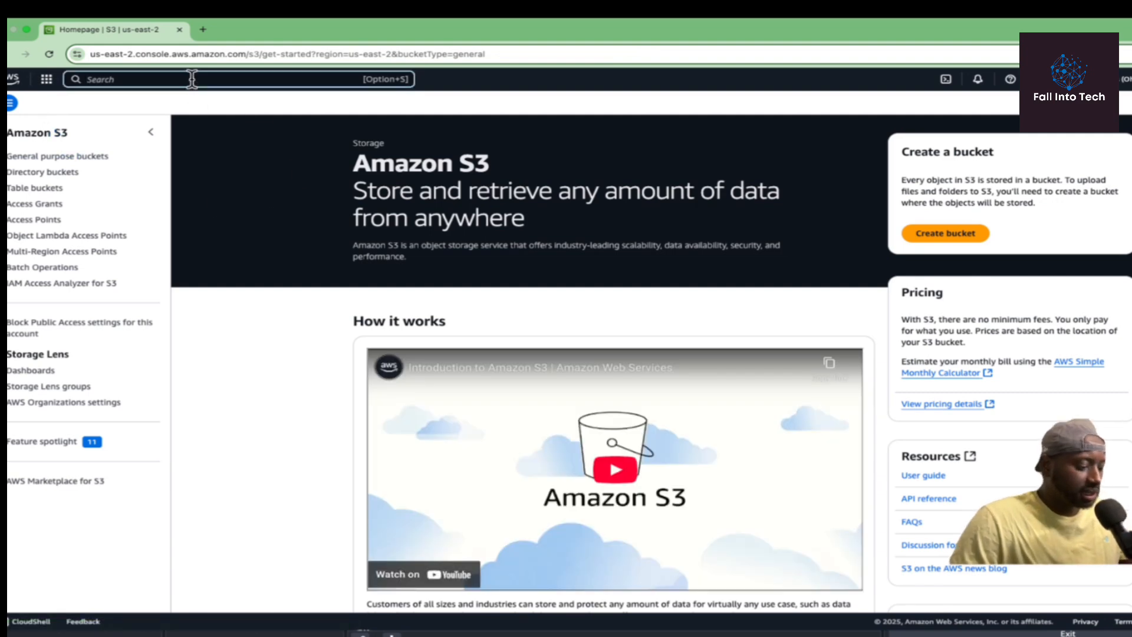
pyautogui.click(192, 78)
pyautogui.write('quick')
pyautogui.click(287, 144)
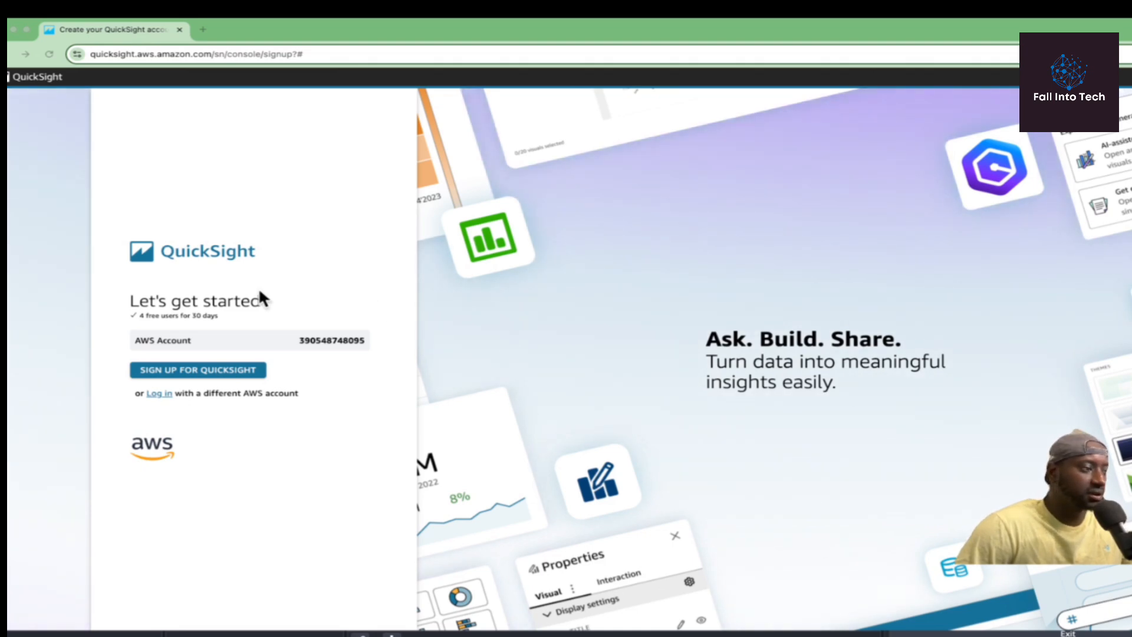
# Start the QuickSight sign-up and enter the notification e-mail address.
pyautogui.click(189, 372)
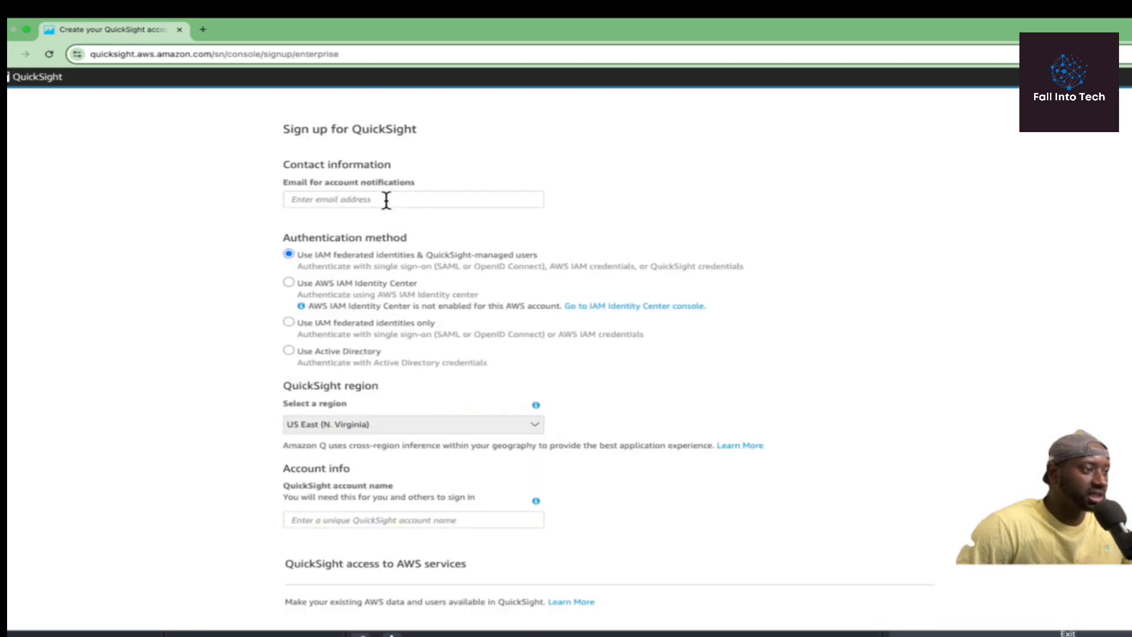
pyautogui.click(386, 200)
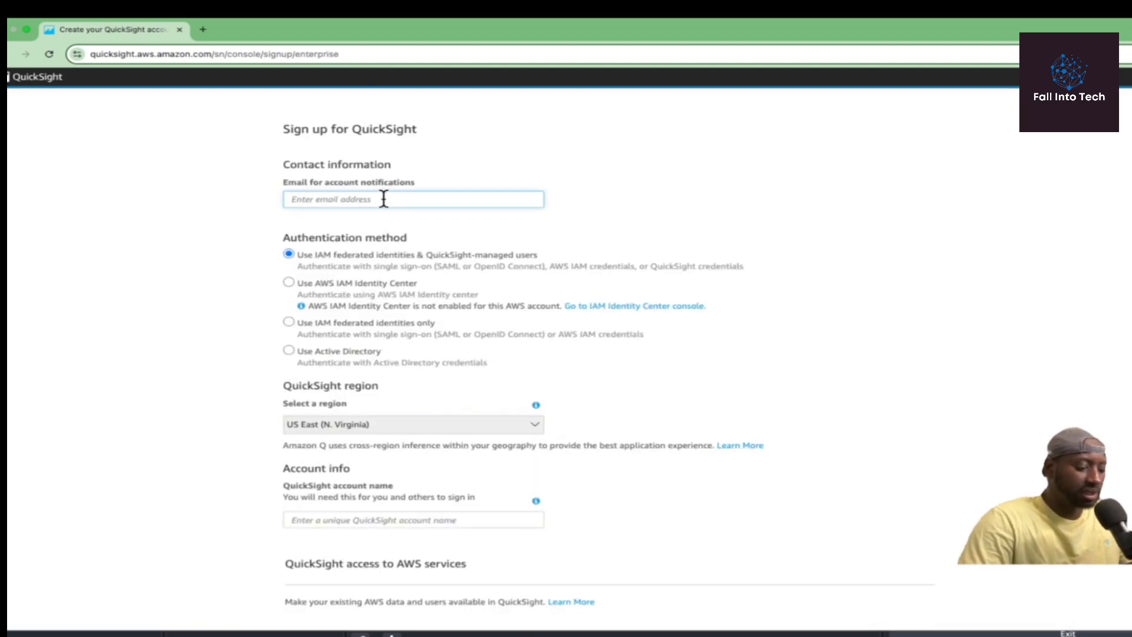
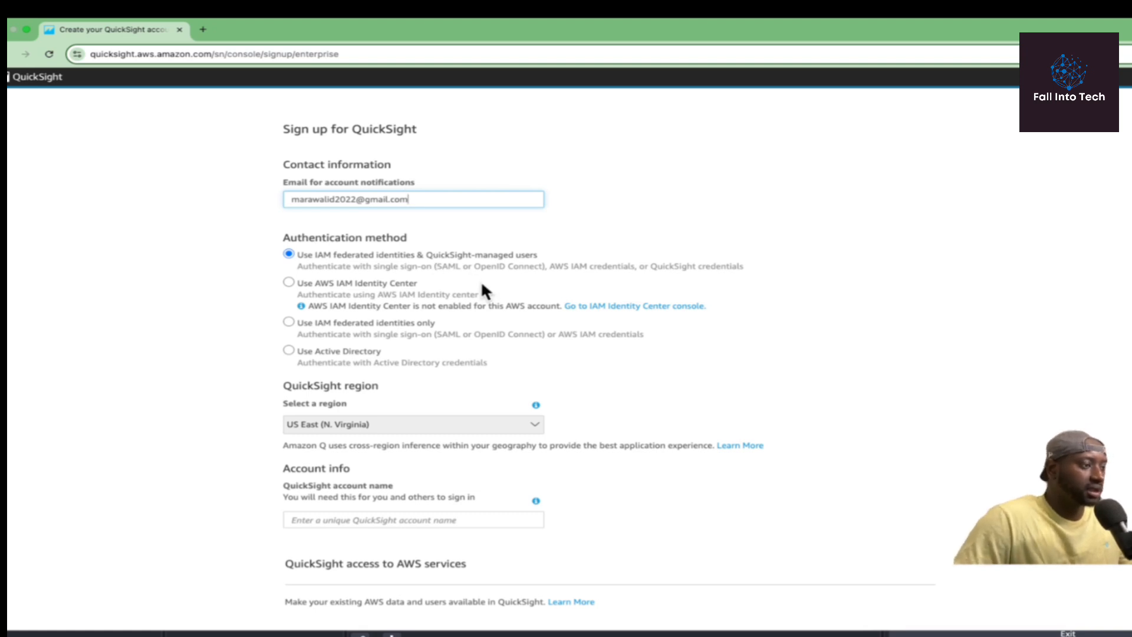
pyautogui.scroll(-1, 481, 288)
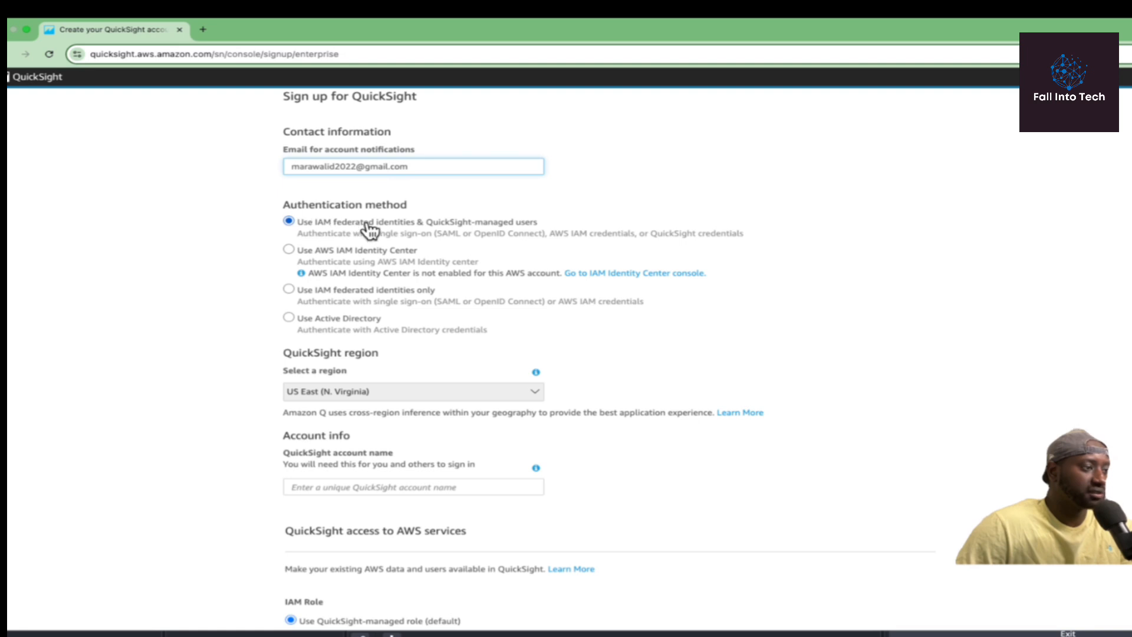
pyautogui.scroll(-1, 414, 229)
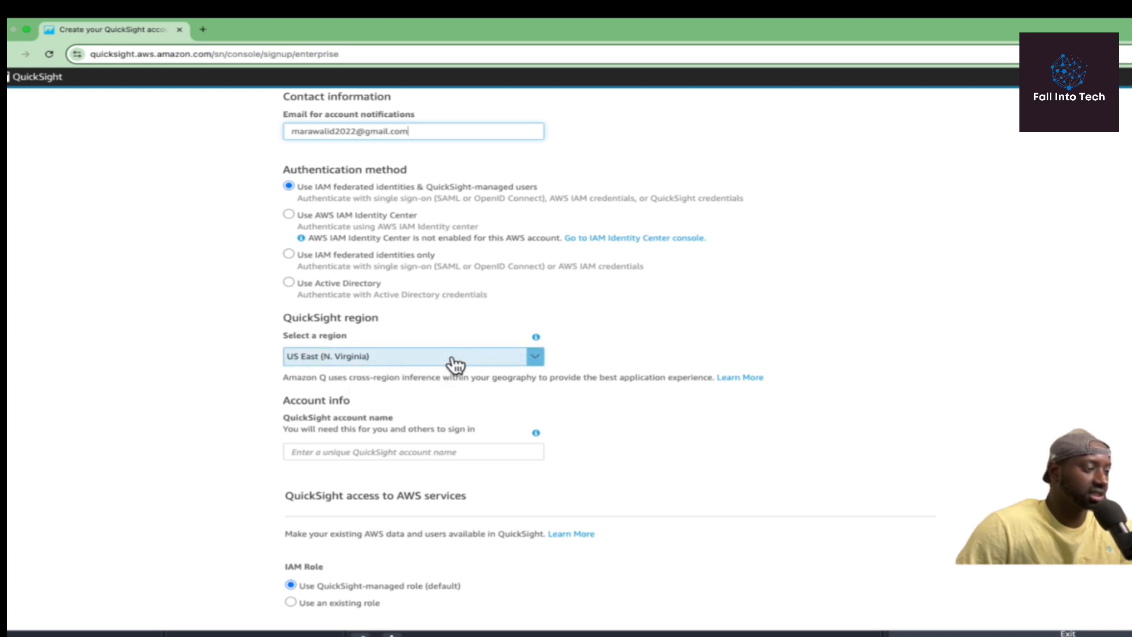
pyautogui.scroll(-1, 451, 370)
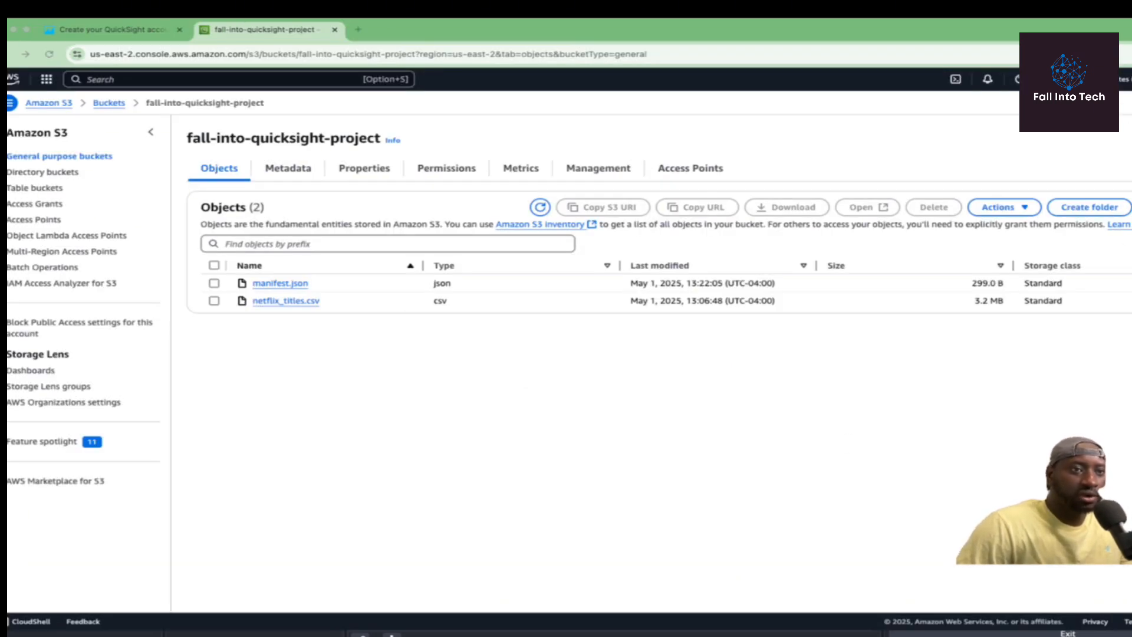
# Change the sign-up region to US East (Ohio) and autofill the notification e-mail.
pyautogui.click(142, 27)
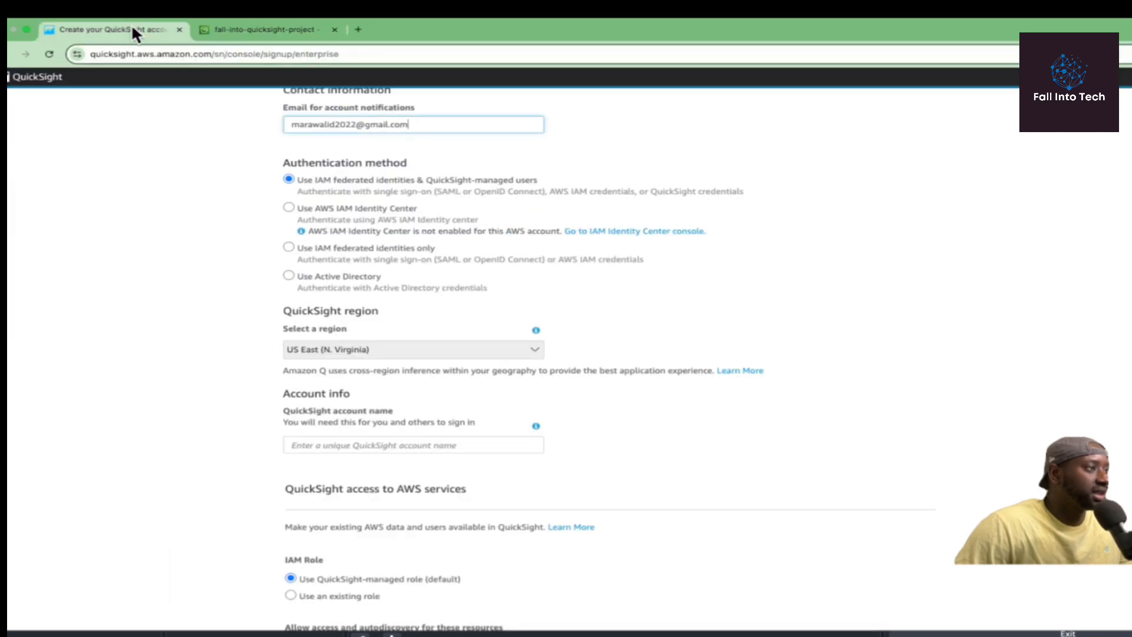
pyautogui.click(534, 350)
pyautogui.click(432, 386)
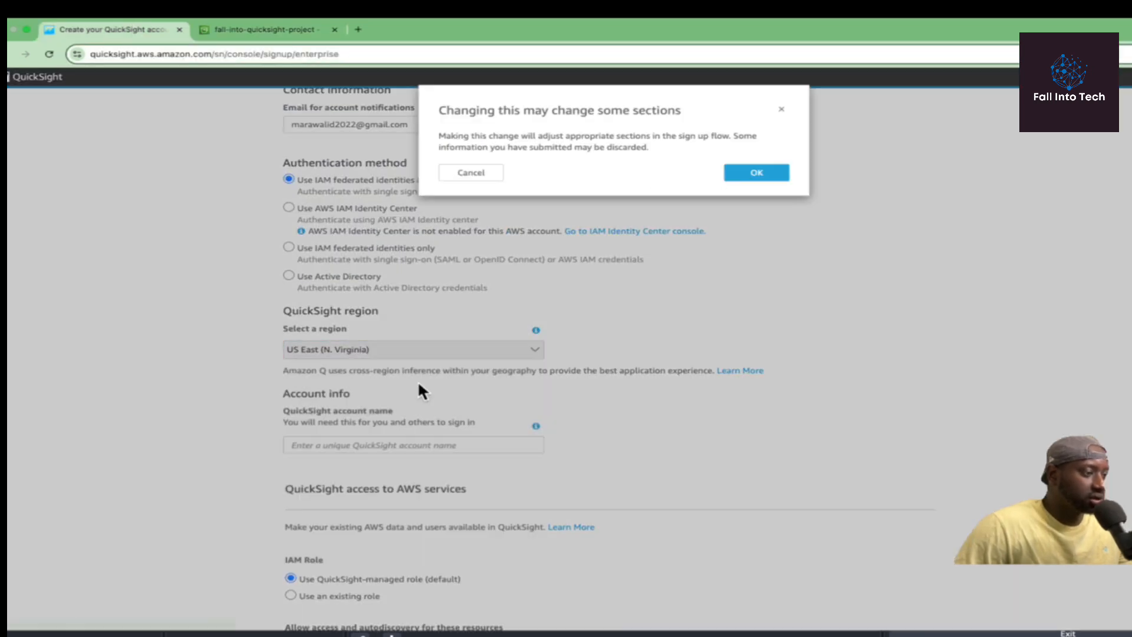
pyautogui.click(758, 175)
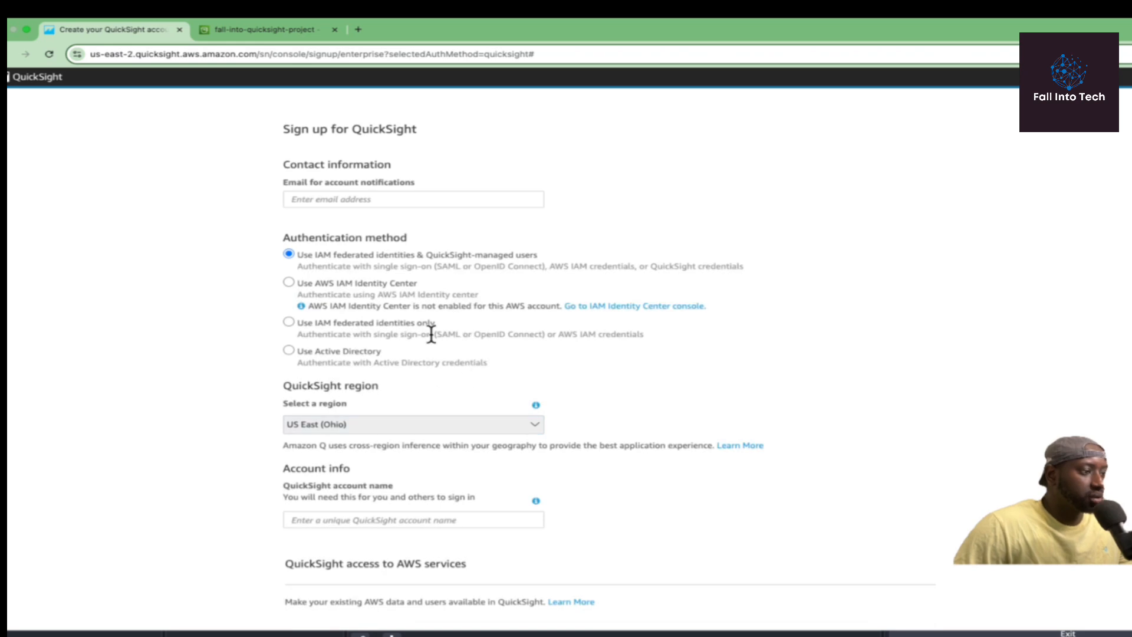
pyautogui.click(450, 198)
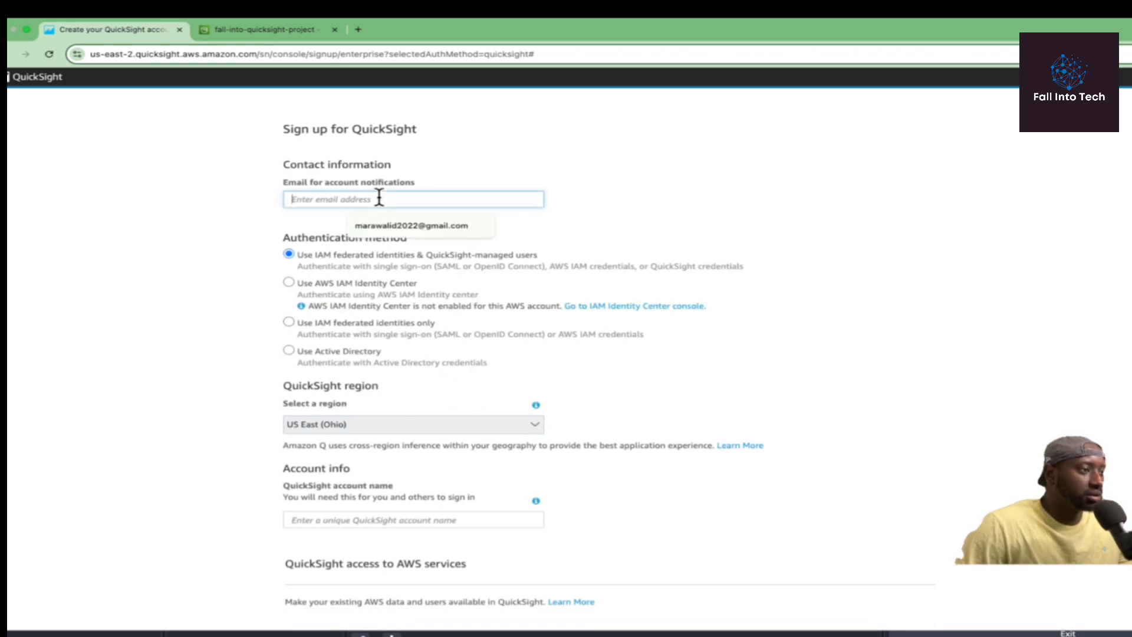
pyautogui.click(408, 228)
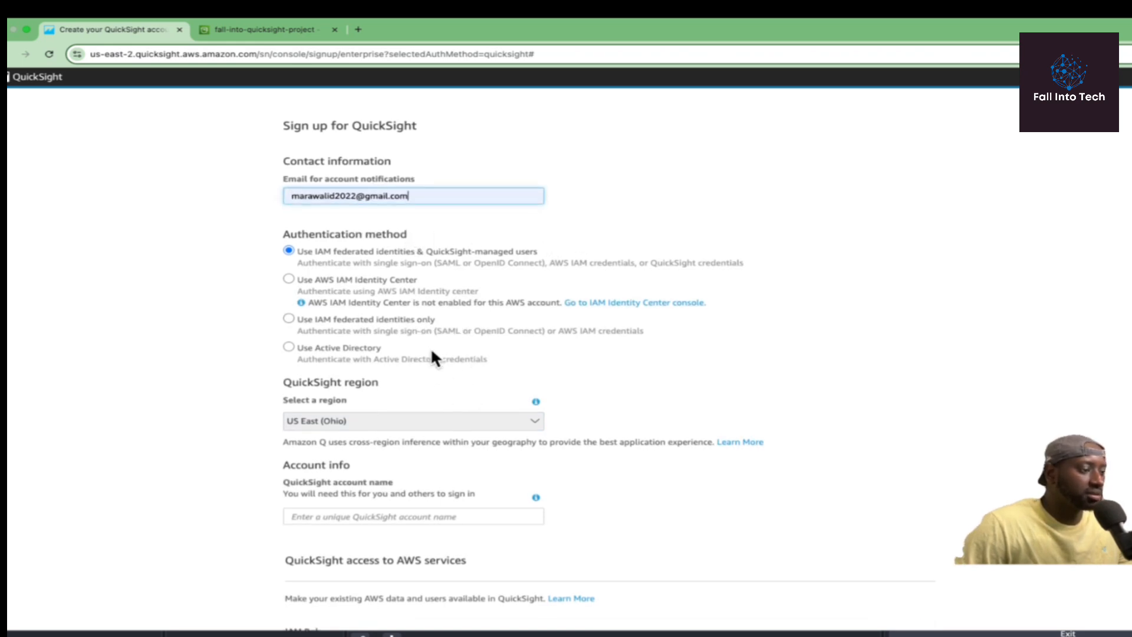
pyautogui.scroll(-1, 432, 356)
# Copy the bucket name from S3 and paste fall-into-quicksight-project as the account name.
pyautogui.click(365, 454)
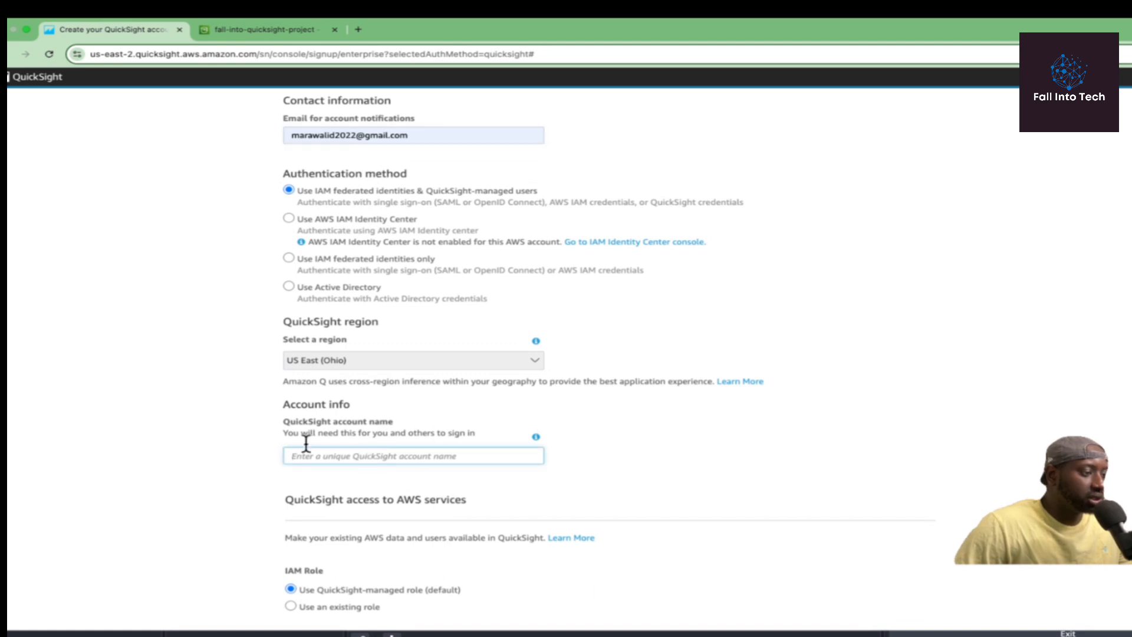
pyautogui.click(246, 28)
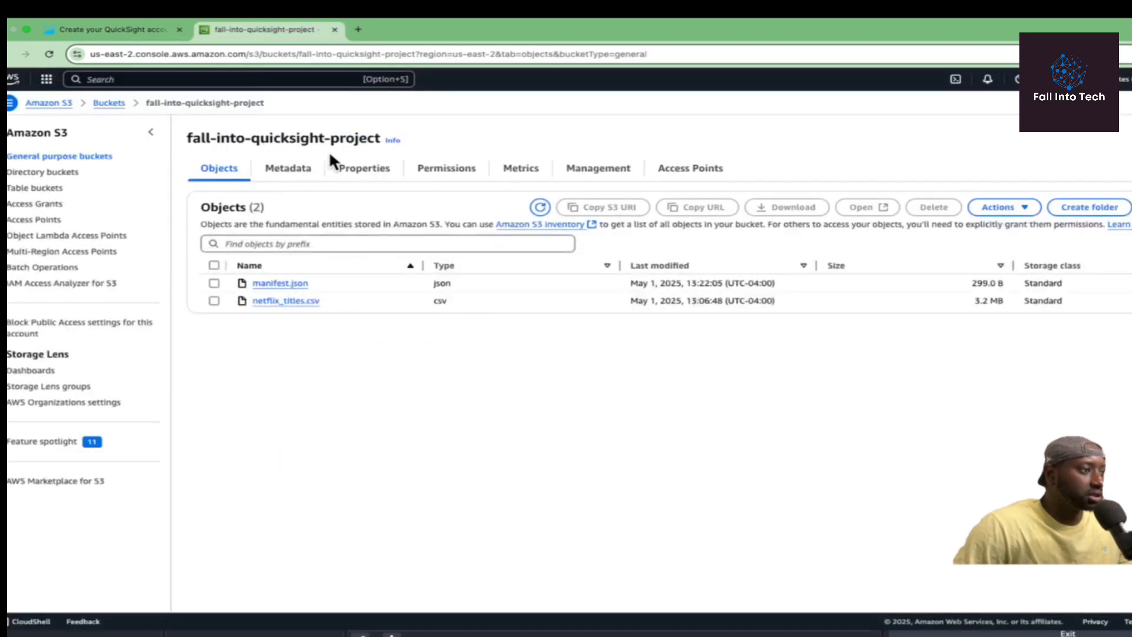
pyautogui.moveTo(383, 136); pyautogui.dragTo(187, 136)
pyautogui.rightClick(205, 134)
pyautogui.click(217, 152)
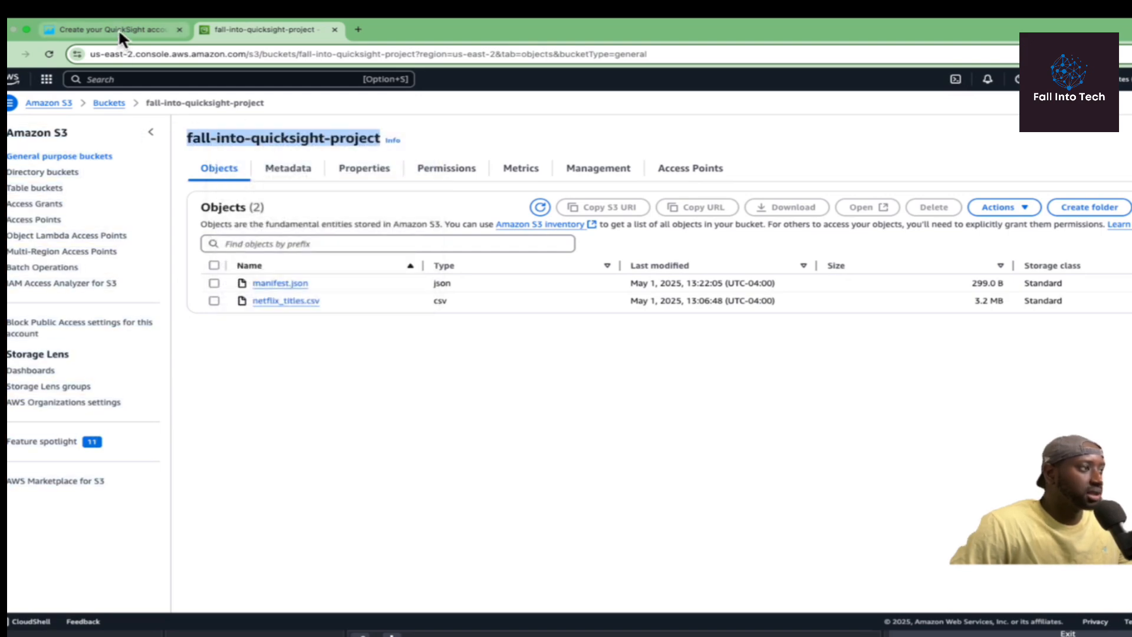
pyautogui.click(118, 28)
pyautogui.rightClick(328, 455)
pyautogui.click(369, 508)
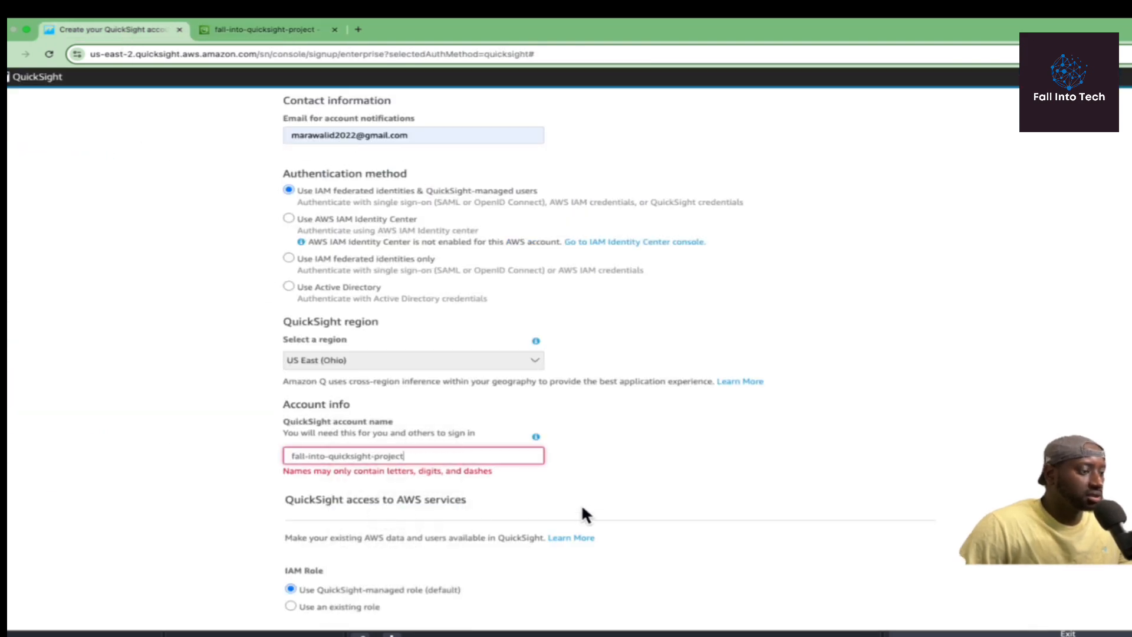
pyautogui.scroll(-4, 559, 473)
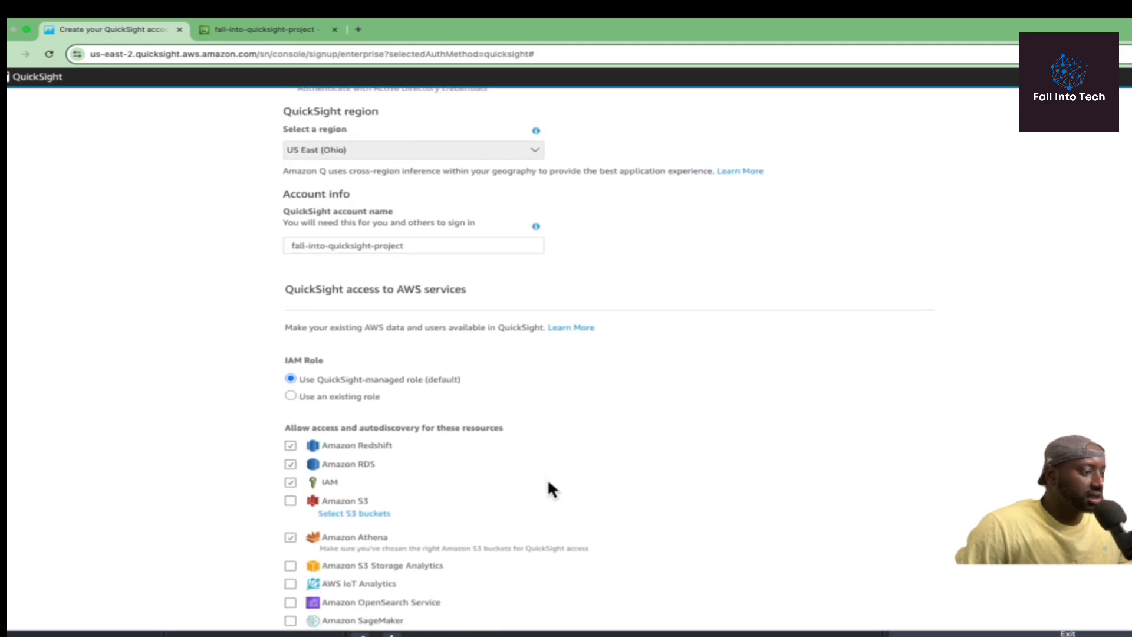
# Grant QuickSight Amazon S3 access, selecting only the fall-into-quicksight-project bucket.
pyautogui.scroll(-1, 549, 482)
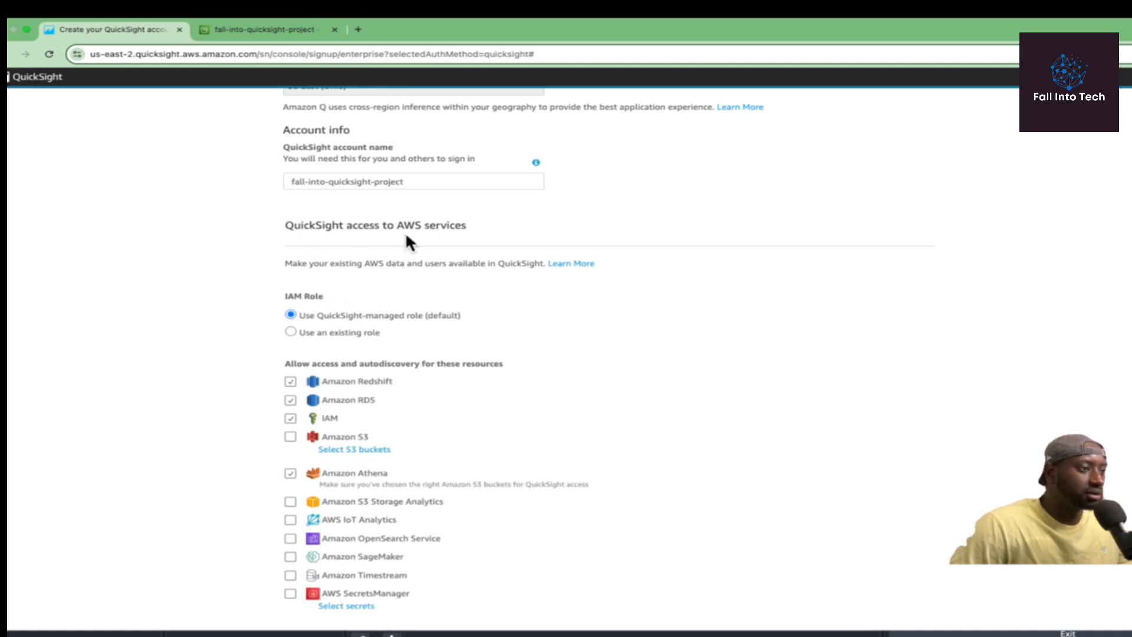
pyautogui.scroll(-2, 405, 232)
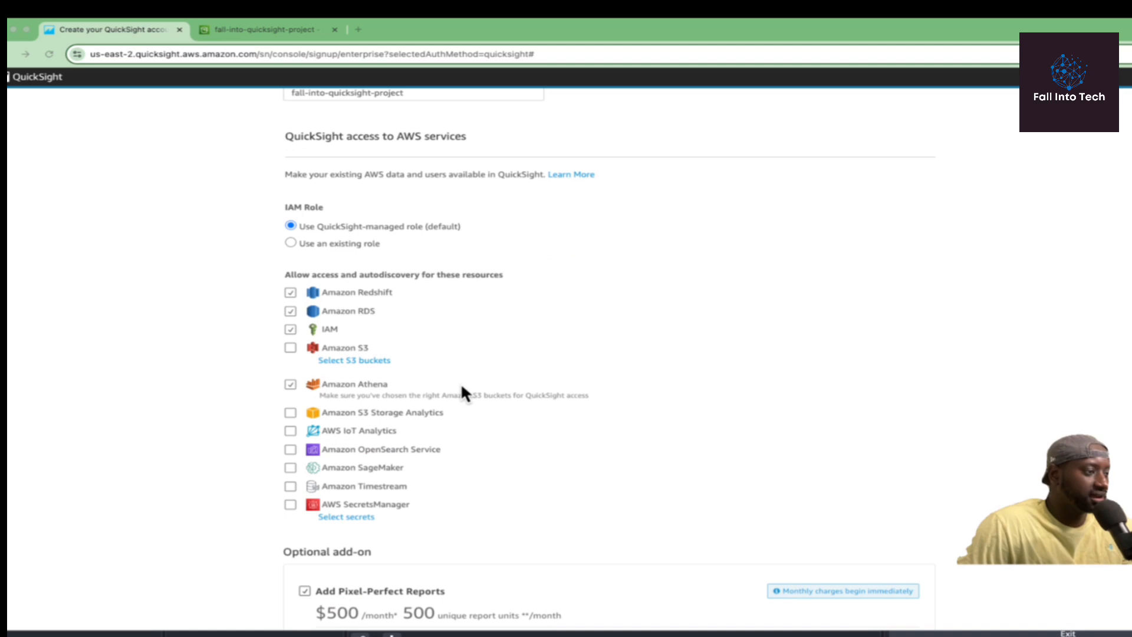
pyautogui.click(291, 291)
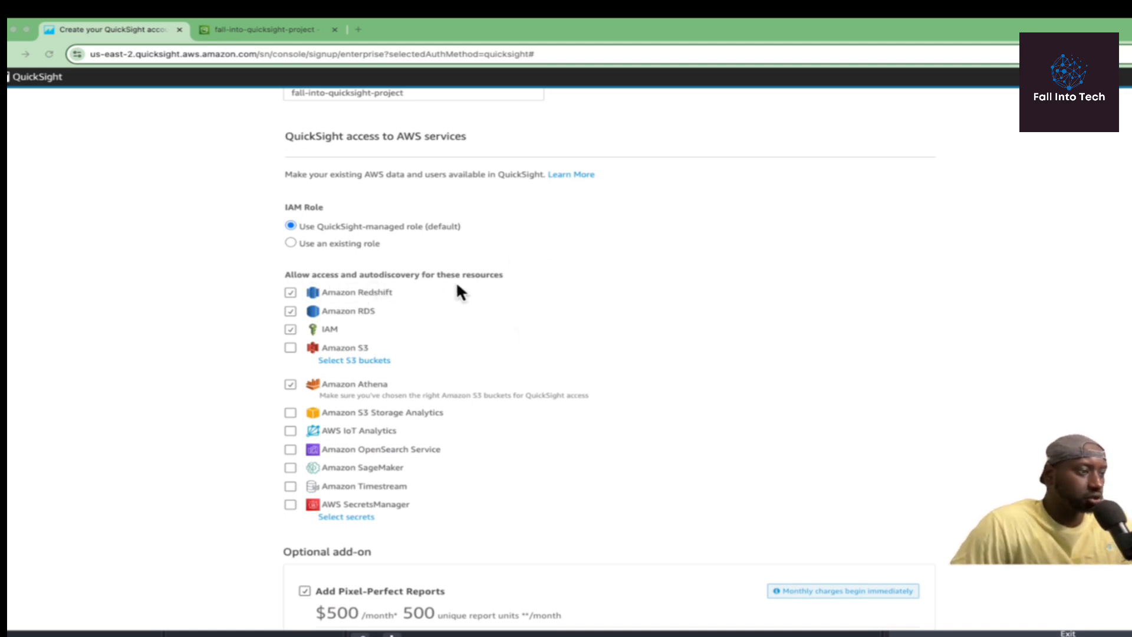
pyautogui.click(290, 347)
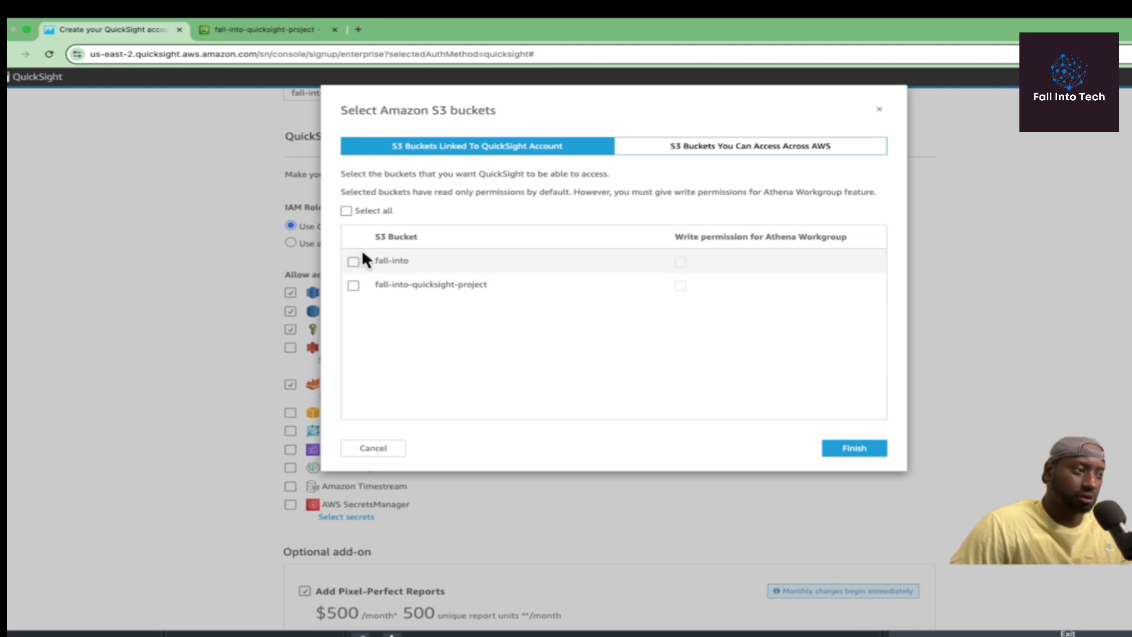
pyautogui.click(353, 287)
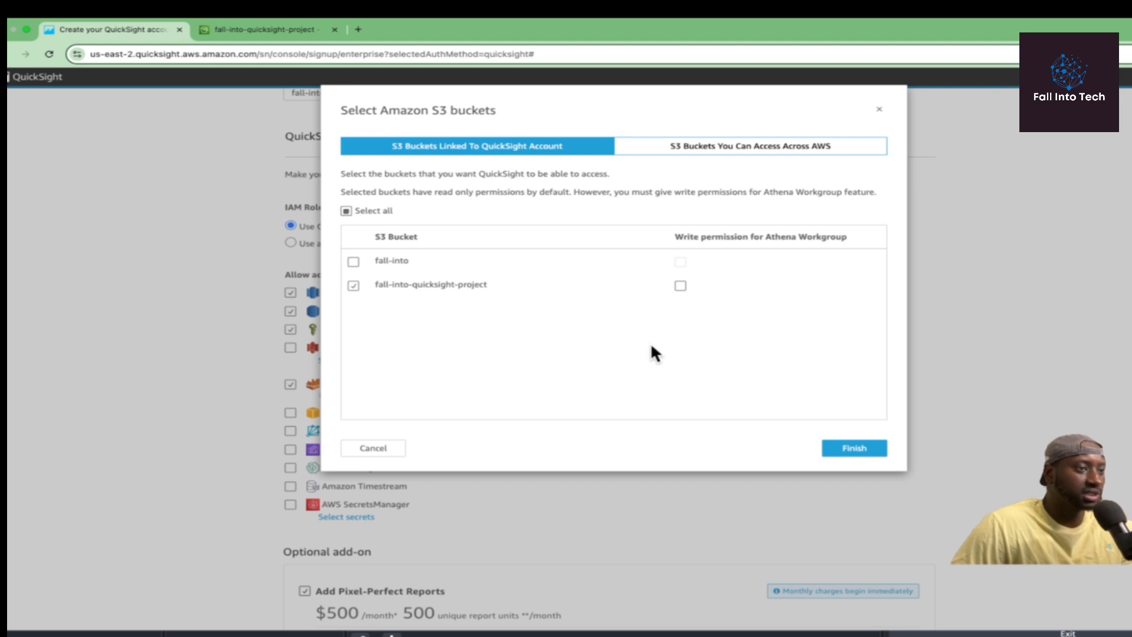
pyautogui.click(853, 450)
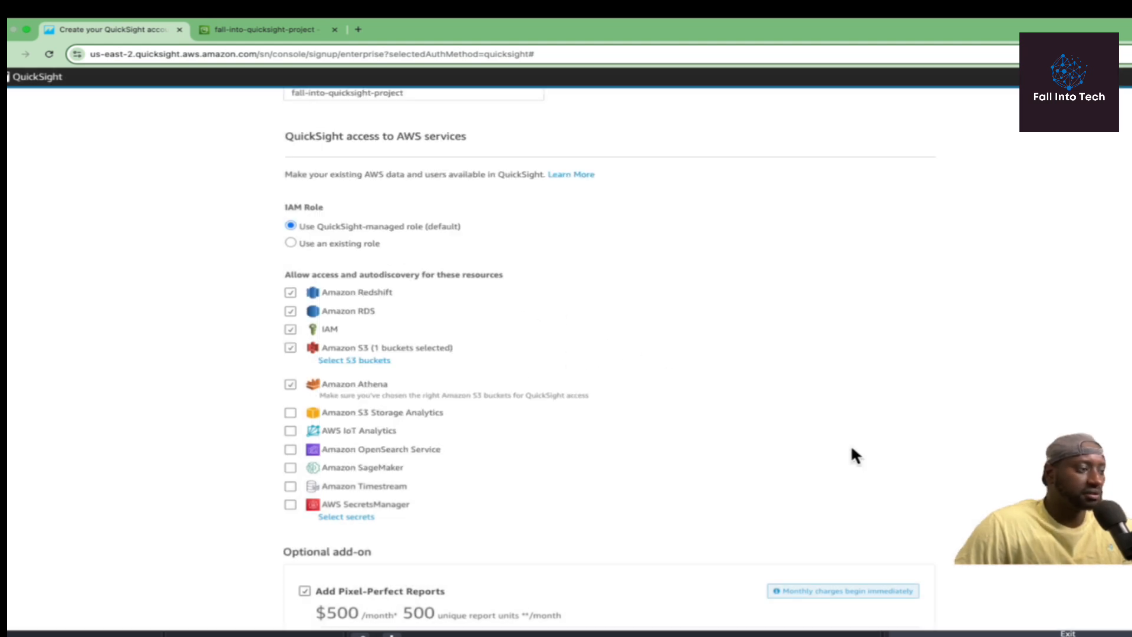
# Leave the Pixel-Perfect Reports add-on unchecked and finish creating the account.
pyautogui.scroll(-3, 685, 392)
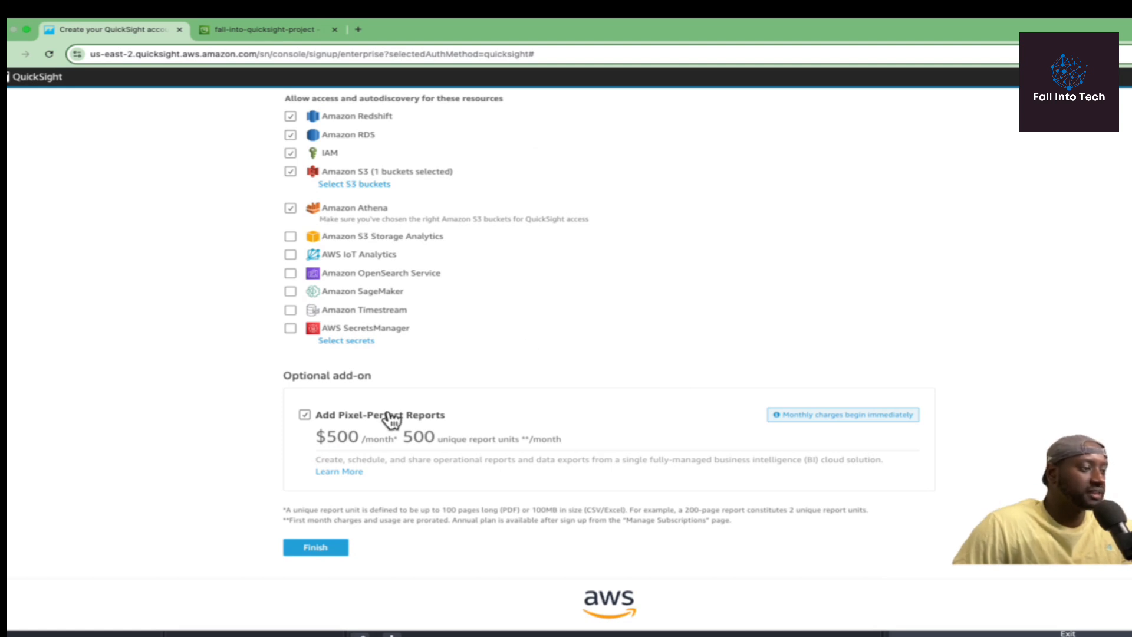
pyautogui.click(305, 415)
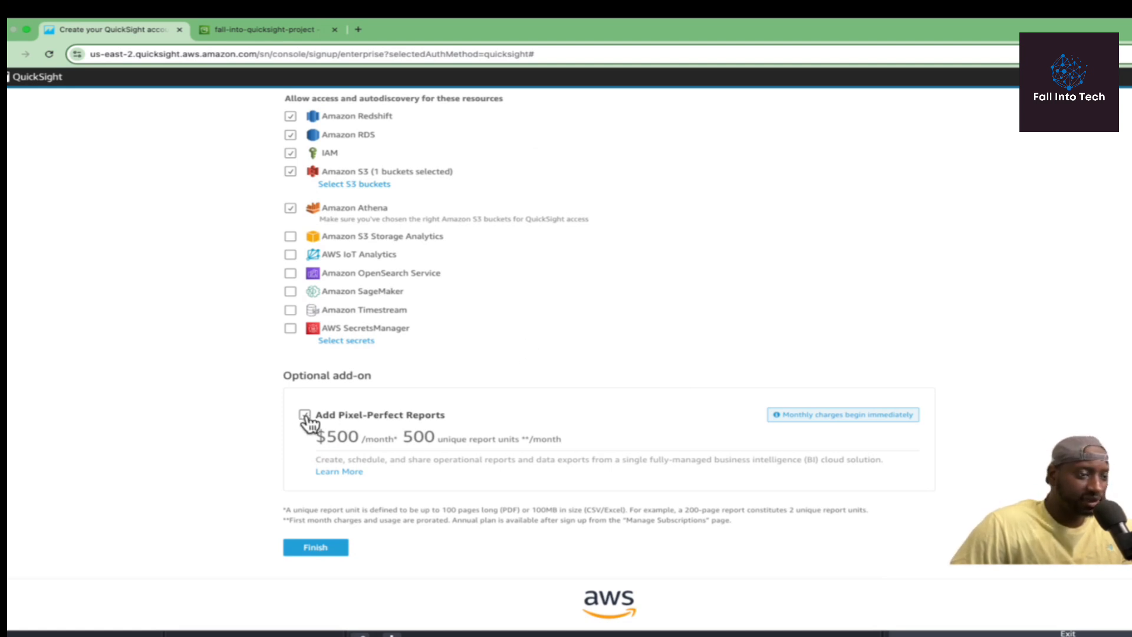
pyautogui.click(305, 415)
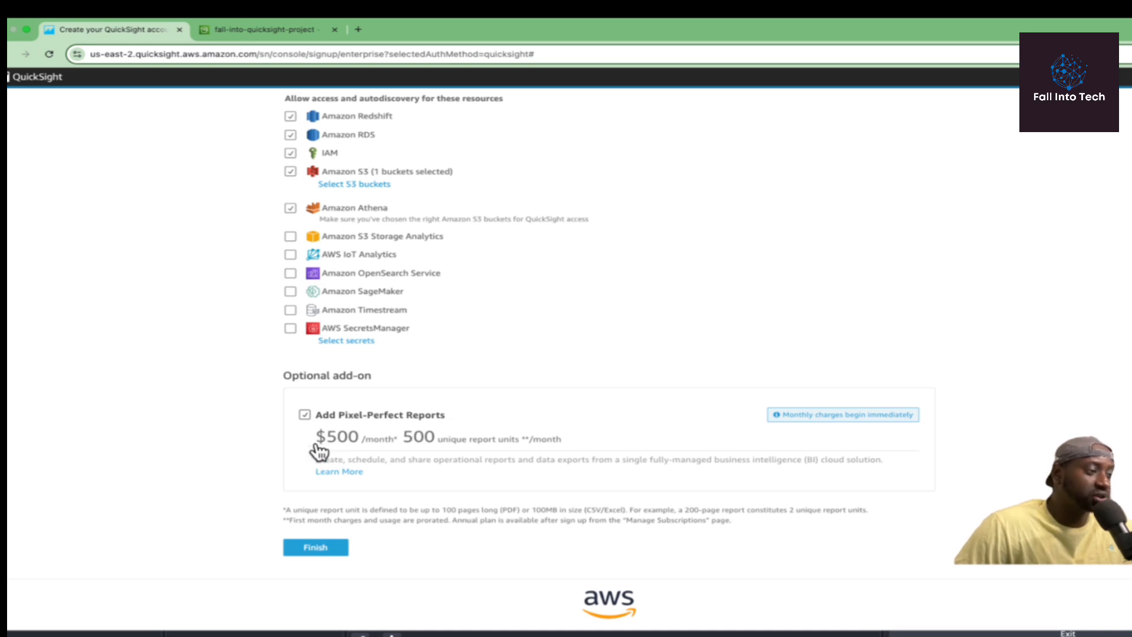
pyautogui.click(304, 415)
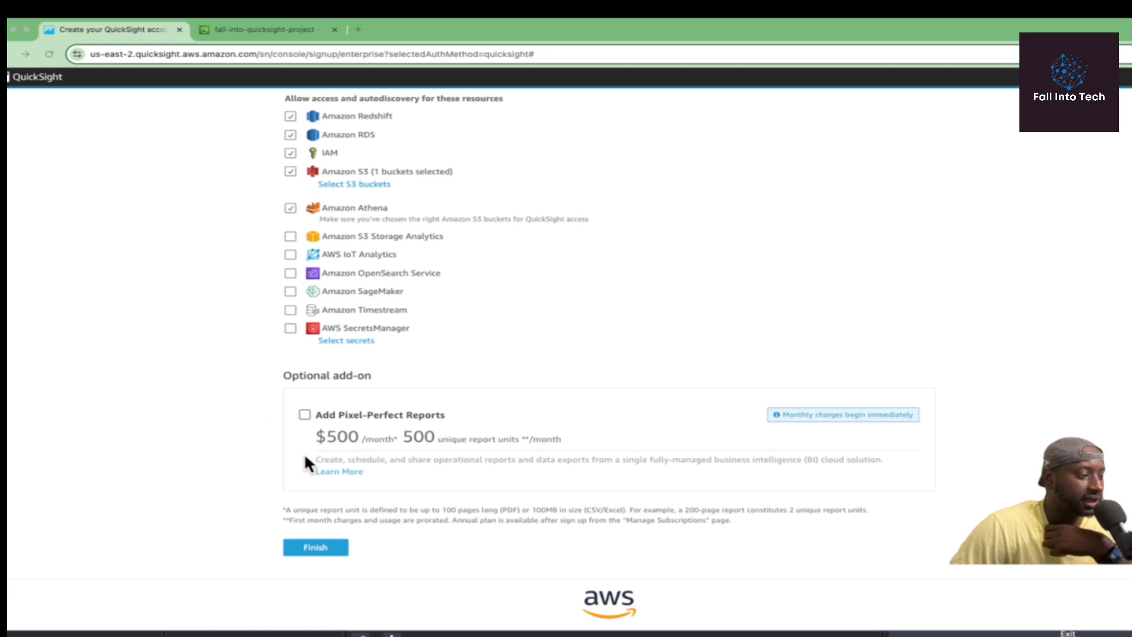
pyautogui.click(323, 548)
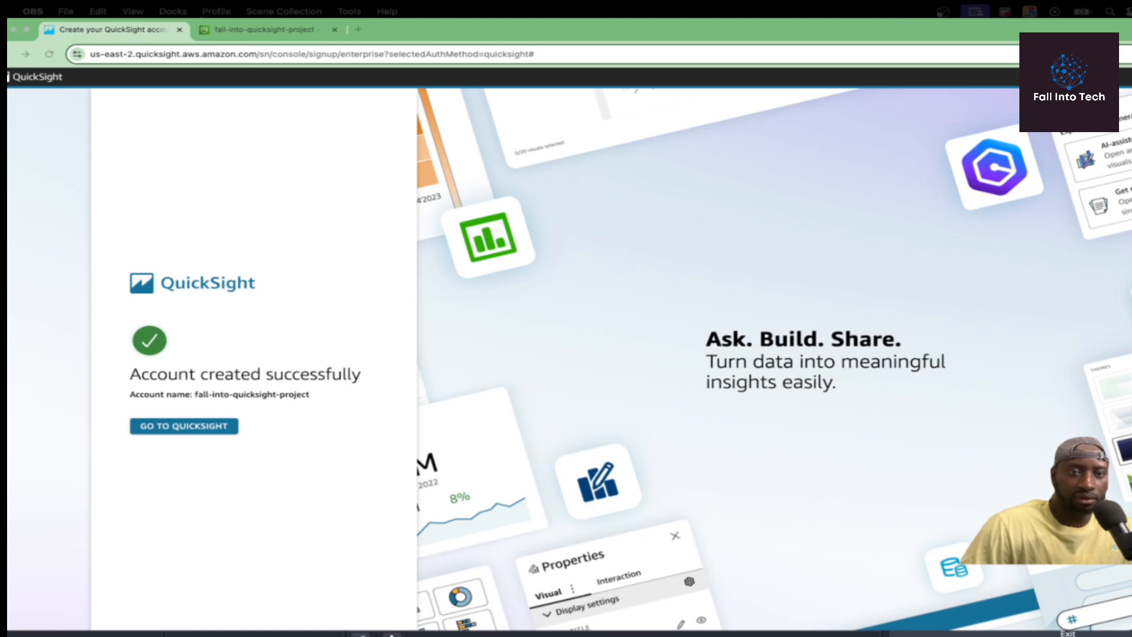
# Go to QuickSight from the account-created page and land on the four sample analyses.
pyautogui.press('super+shift+4')
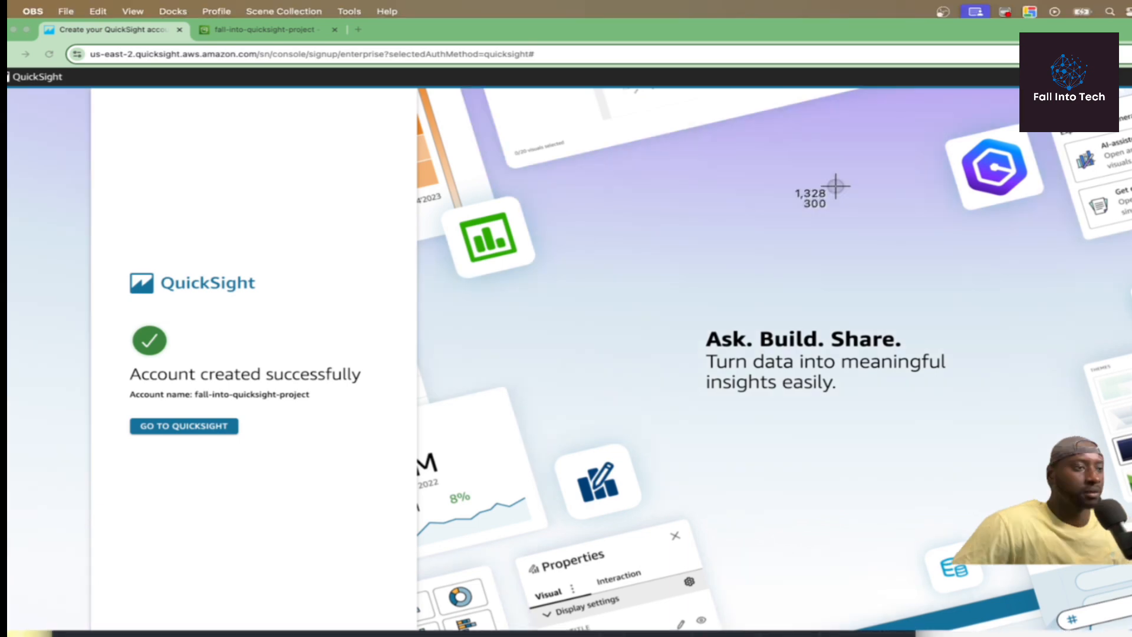
pyautogui.press('Escape')
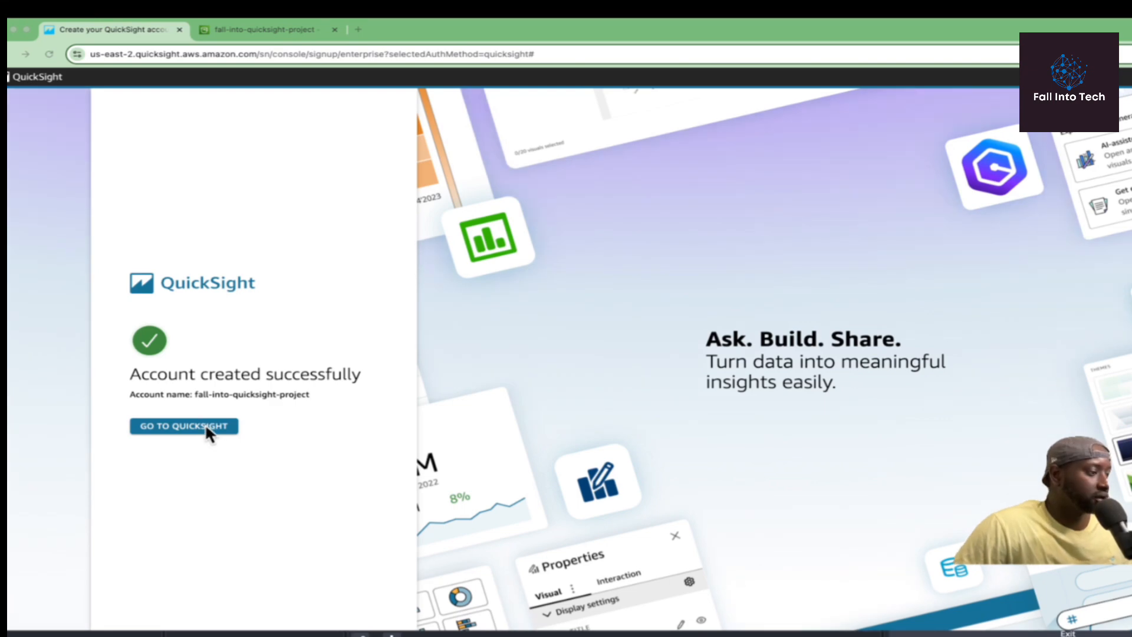
pyautogui.click(184, 426)
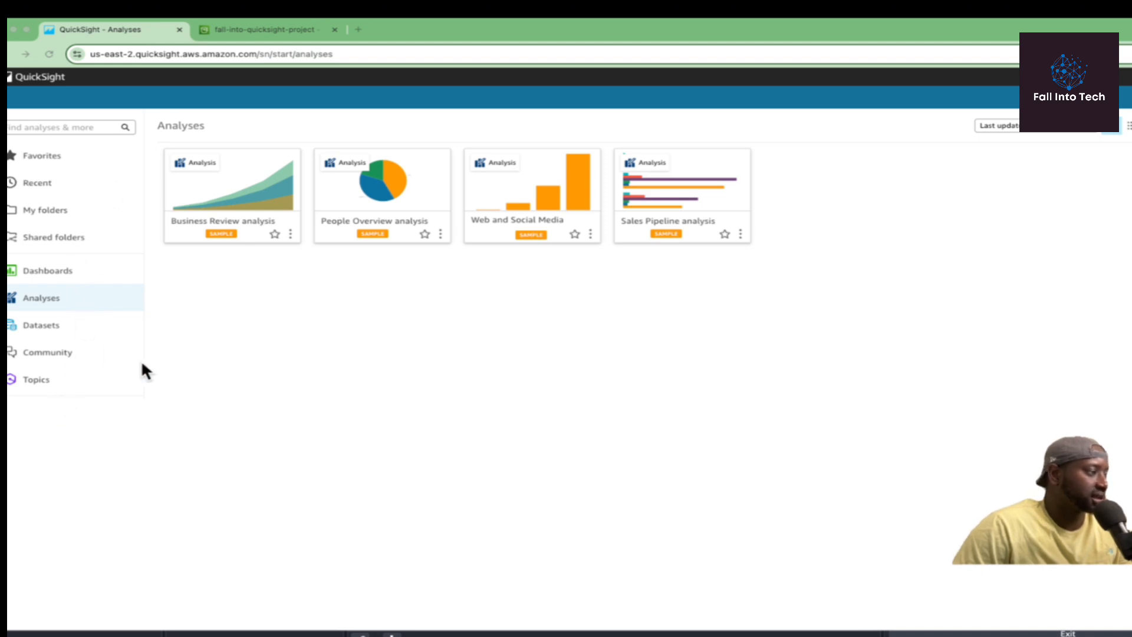
# Start a new dataset from Datasets and browse sources like Upload a file, S3 and Athena.
pyautogui.click(51, 324)
pyautogui.click(52, 328)
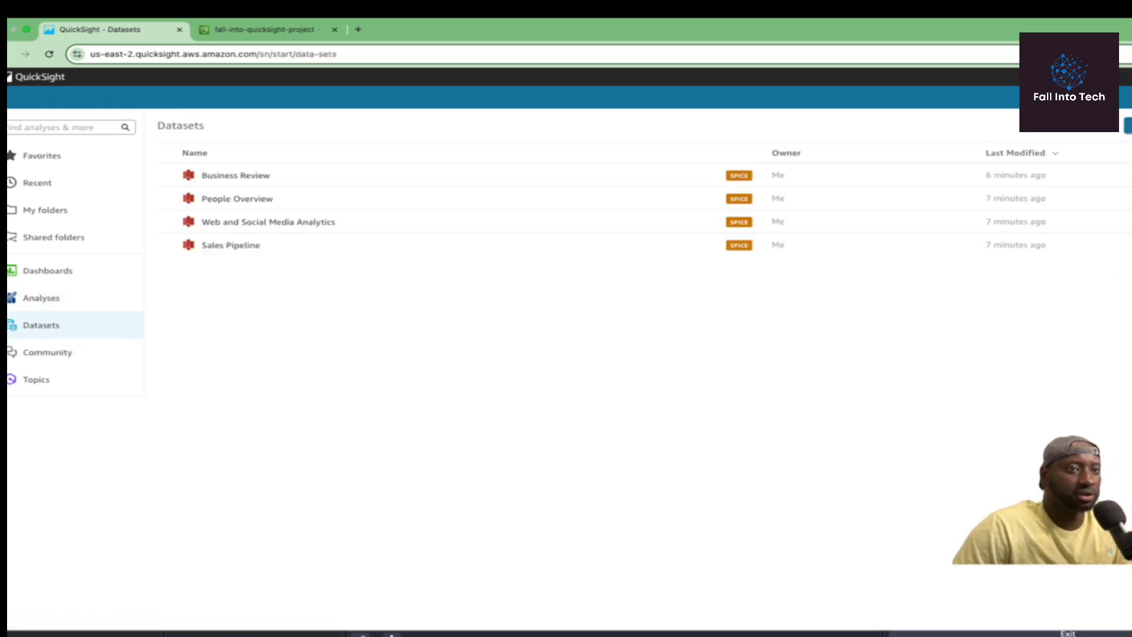
pyautogui.click(1129, 125)
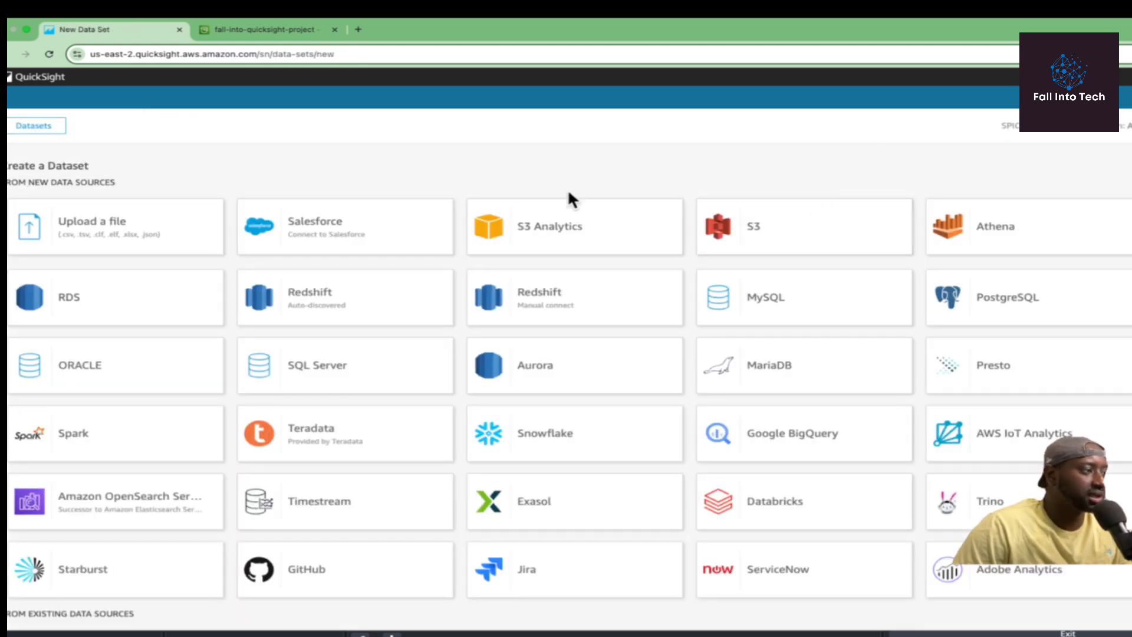
pyautogui.scroll(-2, 348, 381)
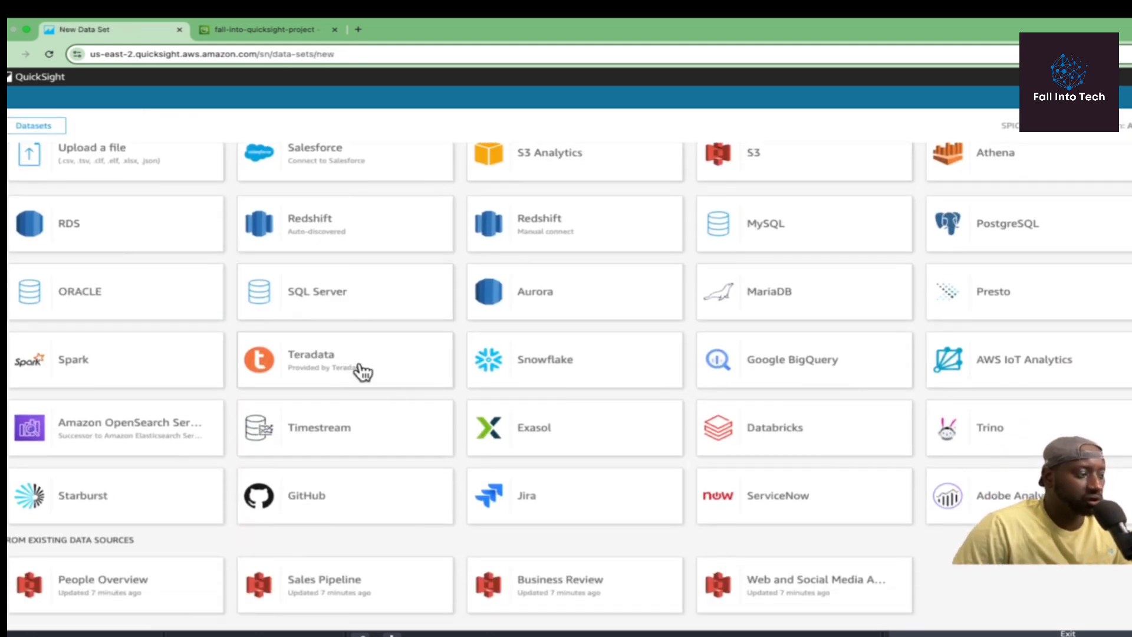
pyautogui.scroll(2, 365, 374)
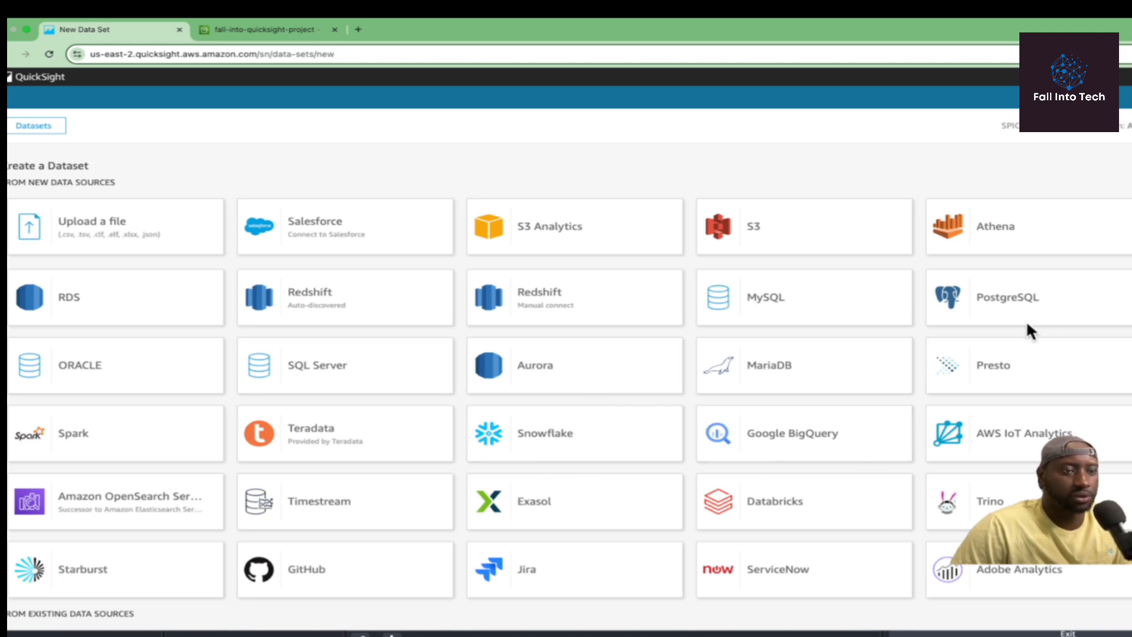
pyautogui.scroll(-1, 572, 351)
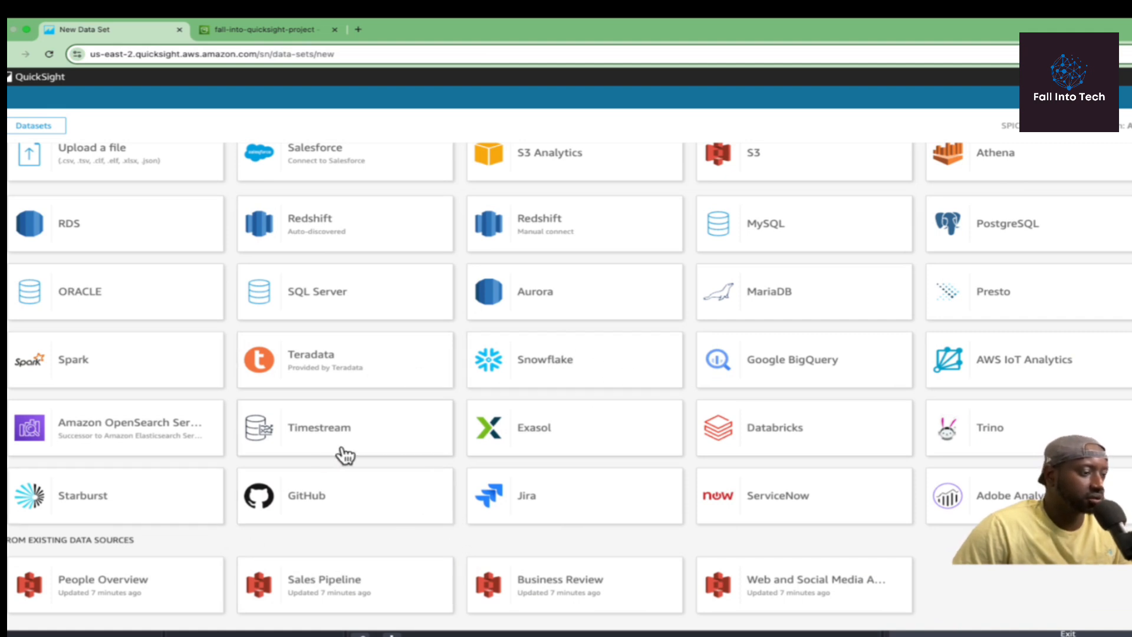
# Choose S3 as the new source and name it kaggle-netflix-data, leaving the manifest URL field ready.
pyautogui.scroll(1, 359, 423)
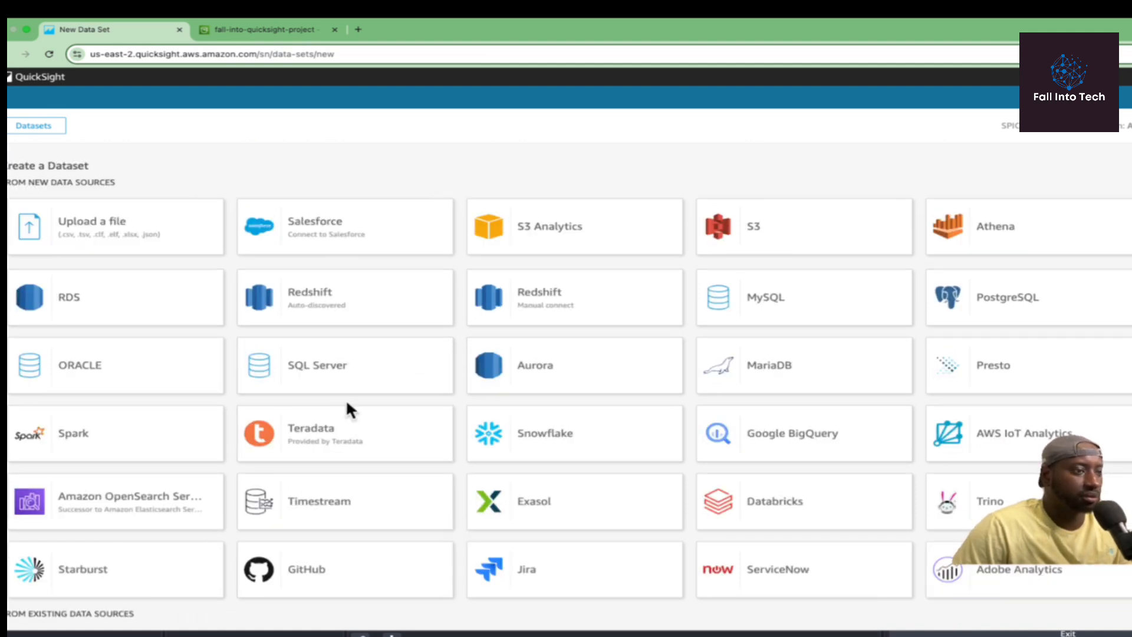
pyautogui.click(784, 246)
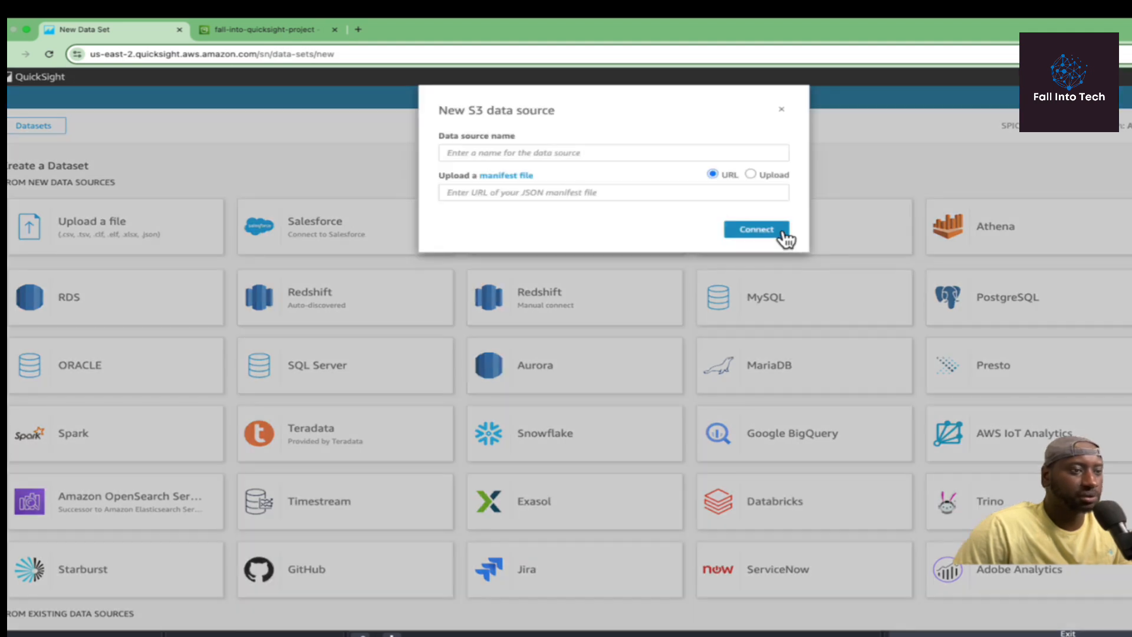
pyautogui.click(534, 155)
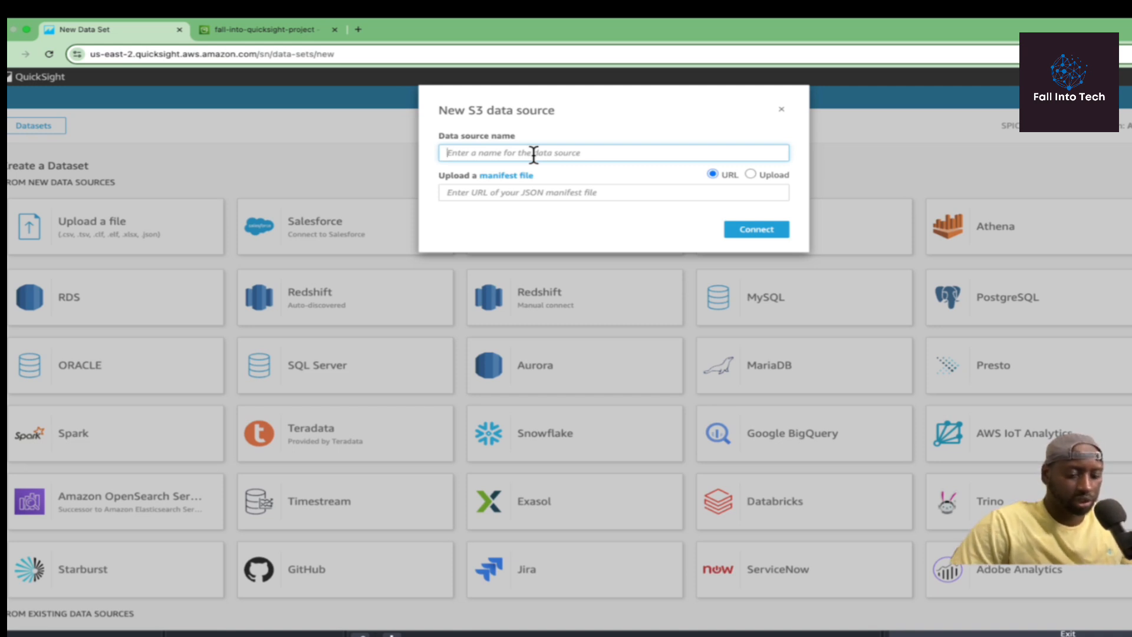
pyautogui.write('kaggle-netflix-data')
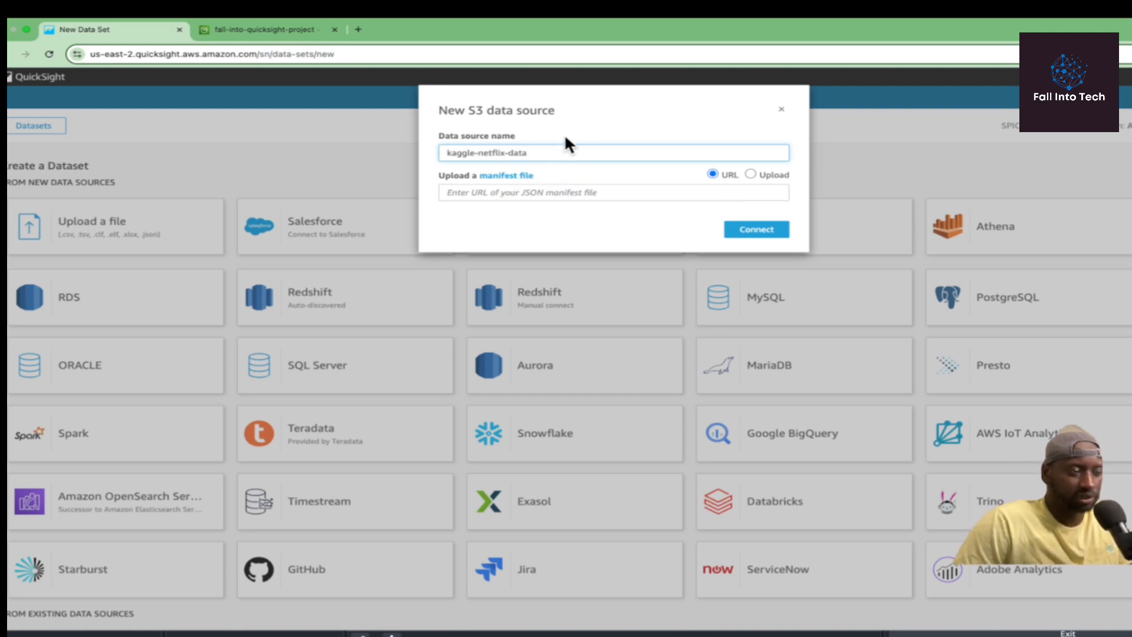
pyautogui.click(485, 192)
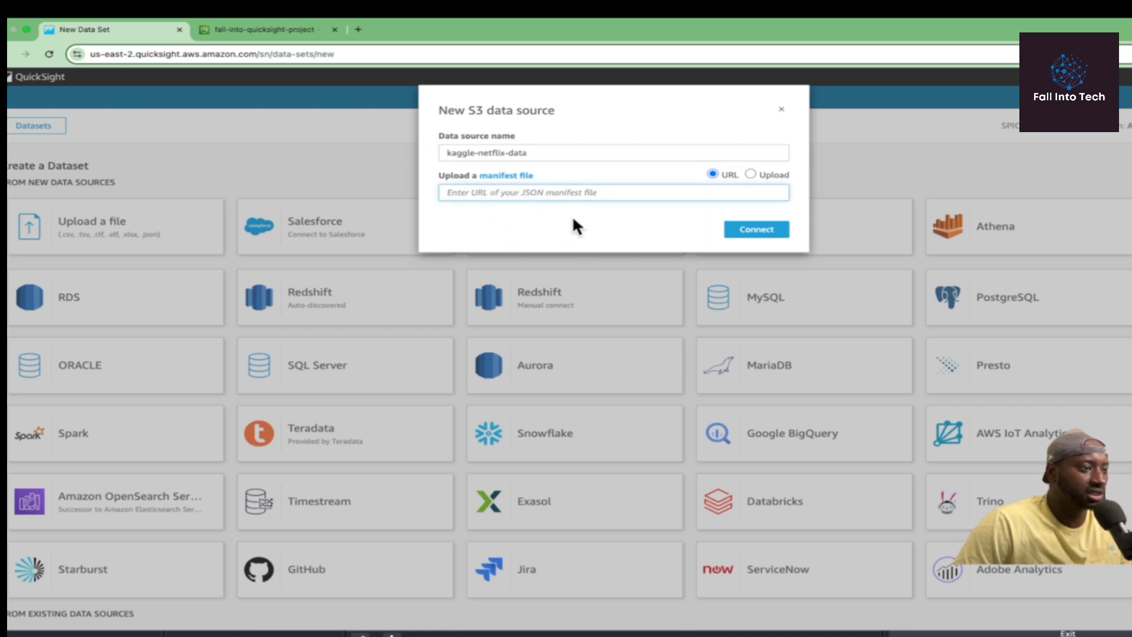
# Select manifest.json in the fall-into-quicksight-project bucket and copy its S3 URI back to QuickSight.
pyautogui.click(277, 29)
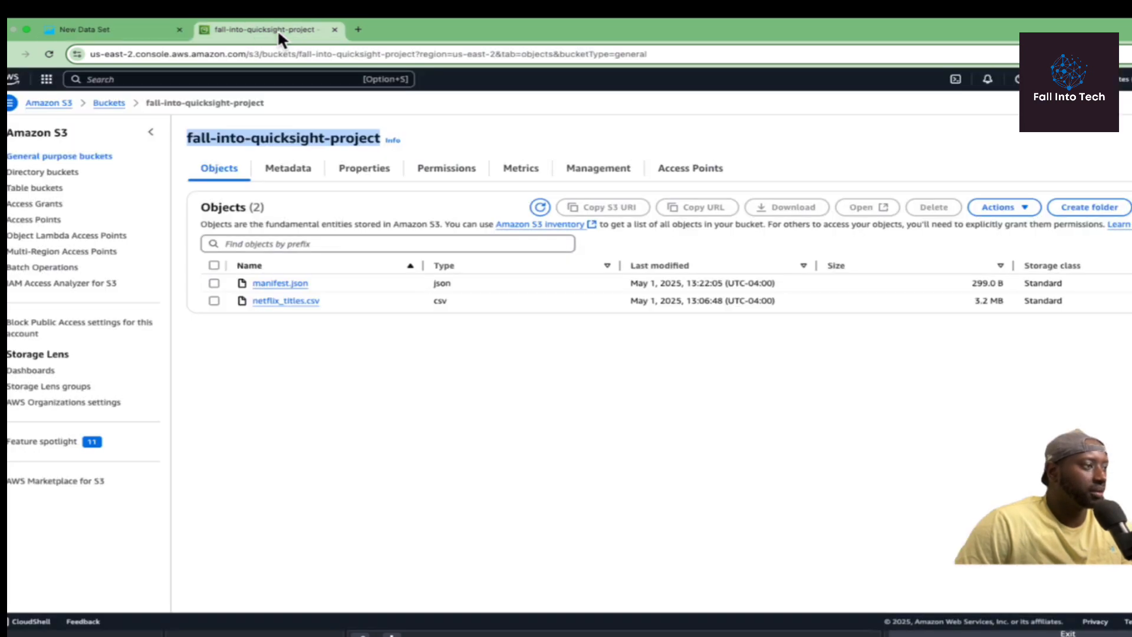
pyautogui.click(213, 282)
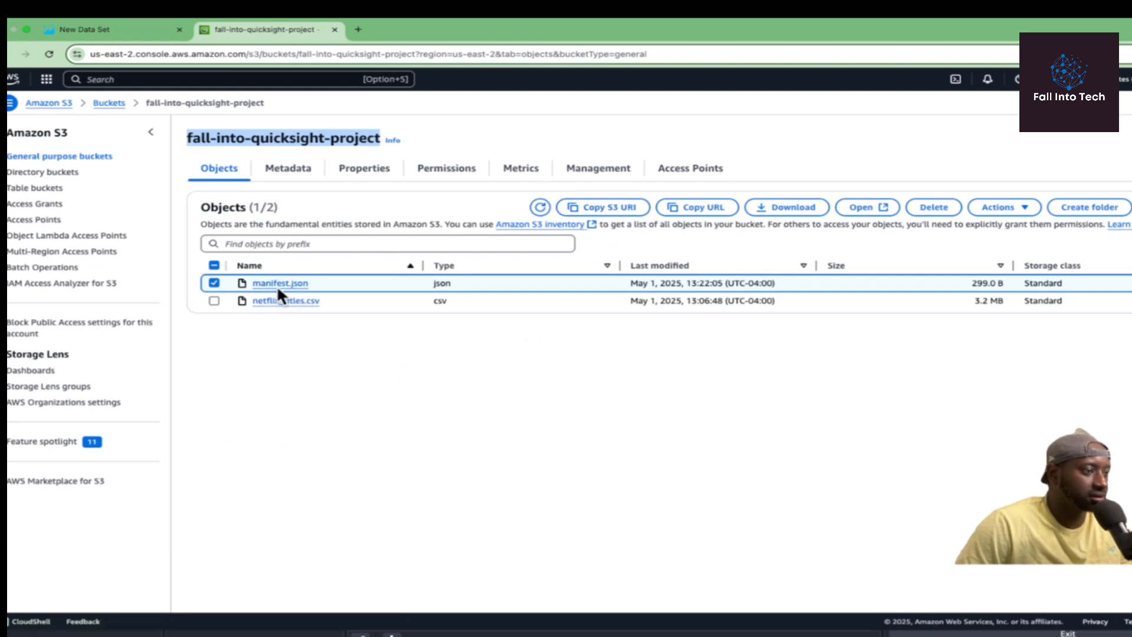
pyautogui.click(607, 214)
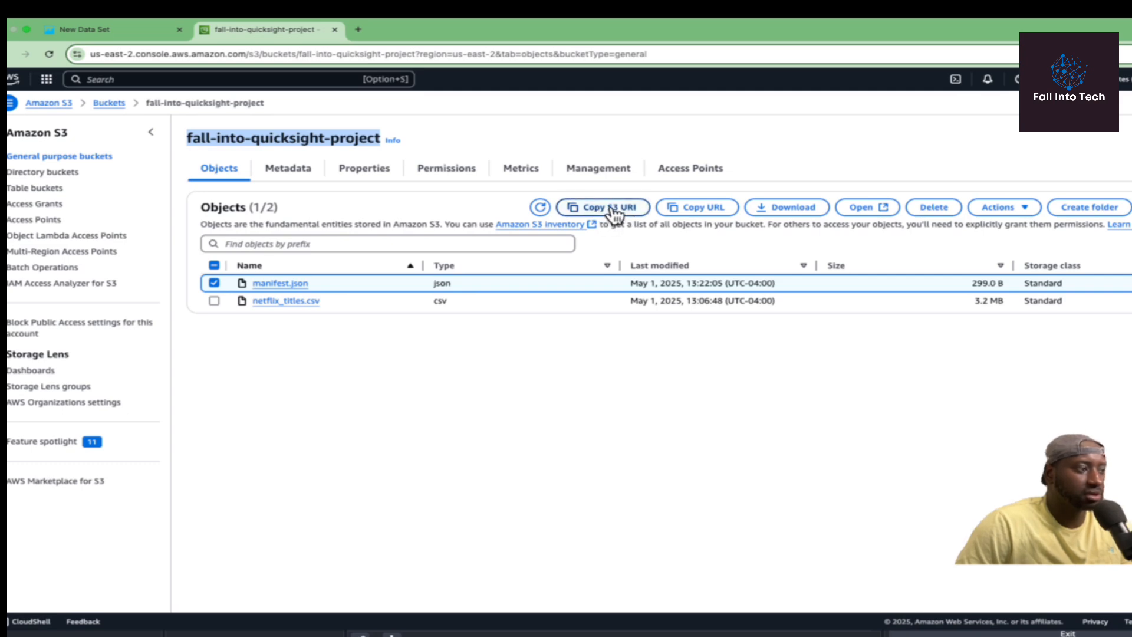
pyautogui.click(613, 209)
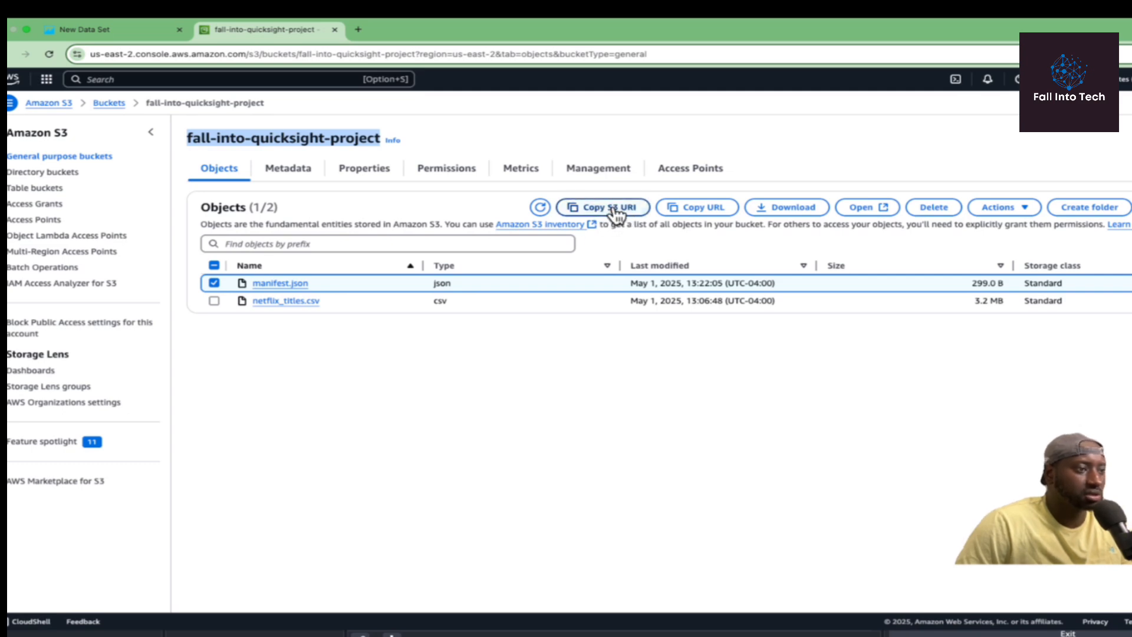
pyautogui.click(121, 29)
# Paste s3://fall-into-quicksight-project/manifest.json as the manifest URL and connect the data source.
pyautogui.rightClick(454, 190)
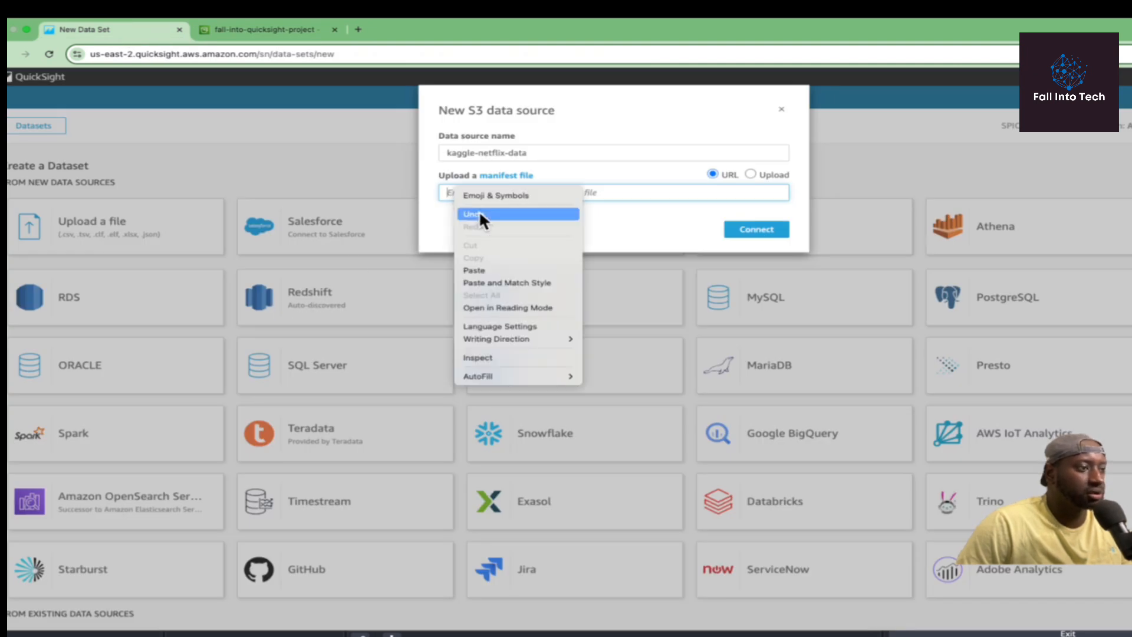
pyautogui.click(483, 265)
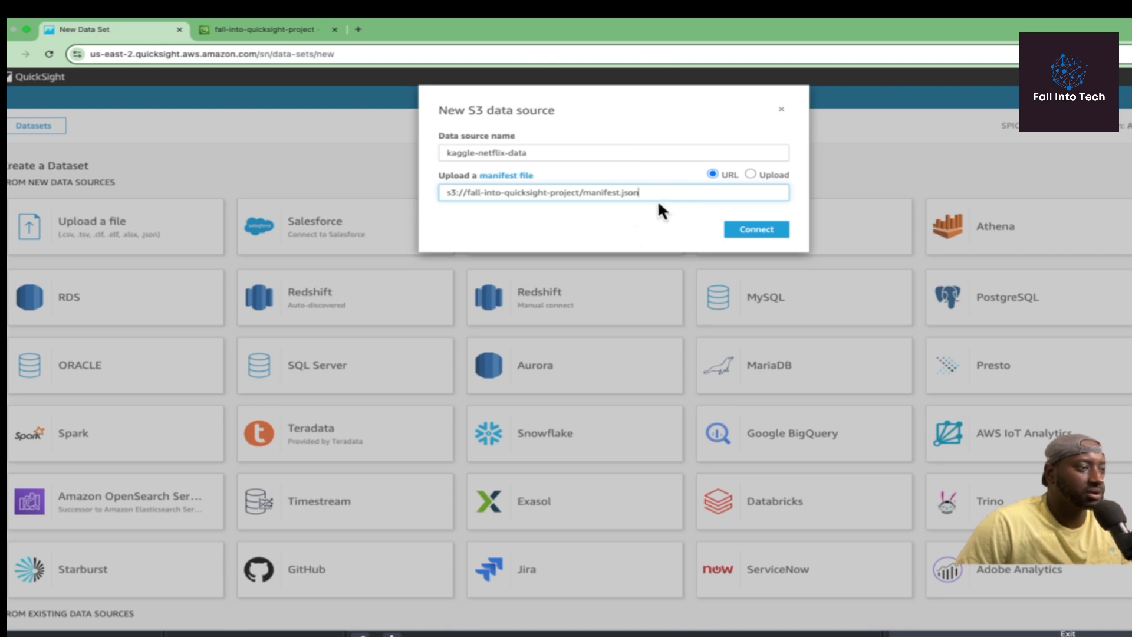
pyautogui.click(760, 230)
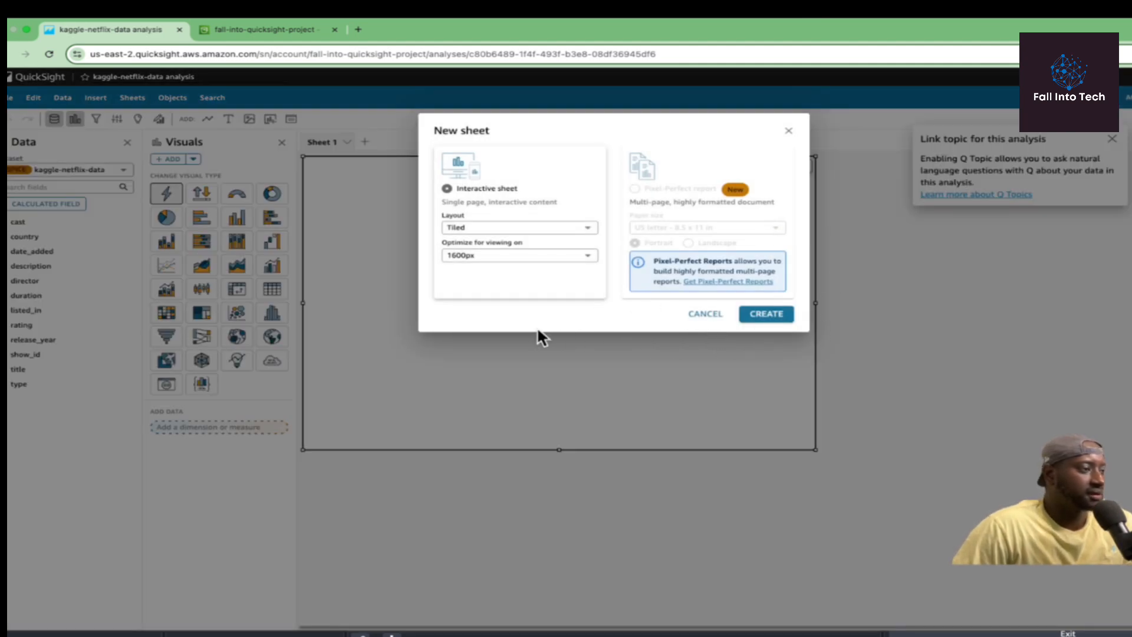
# Create an interactive sheet so Sheet 1 starts with an empty AutoGraph visual.
pyautogui.click(790, 134)
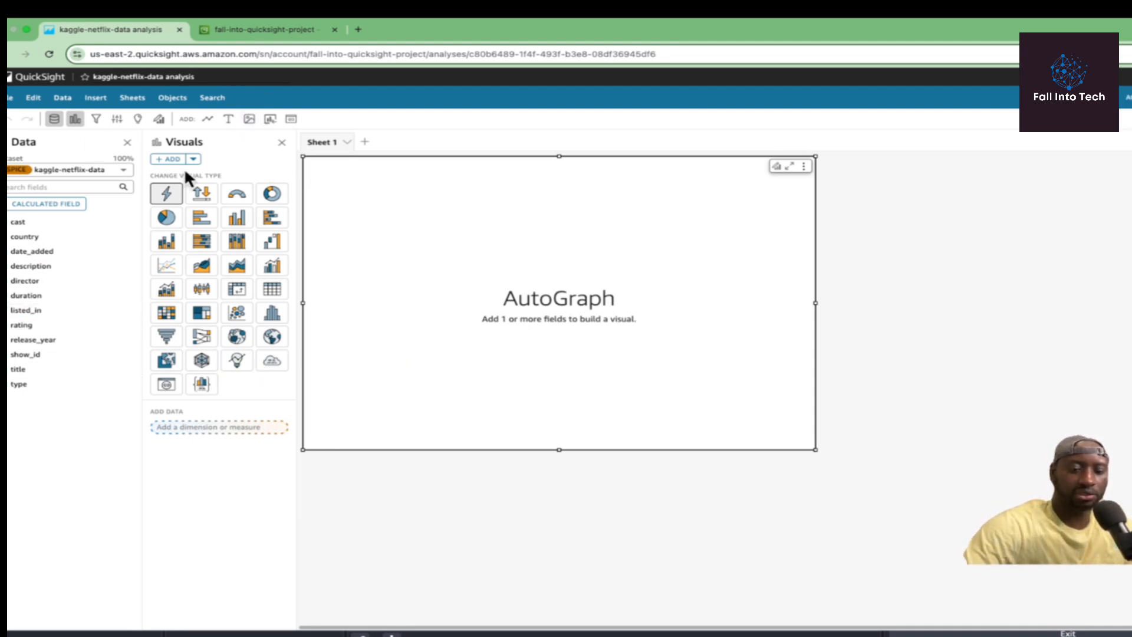
pyautogui.press('super+shift+4')
pyautogui.moveTo(8, 89); pyautogui.dragTo(958, 506)
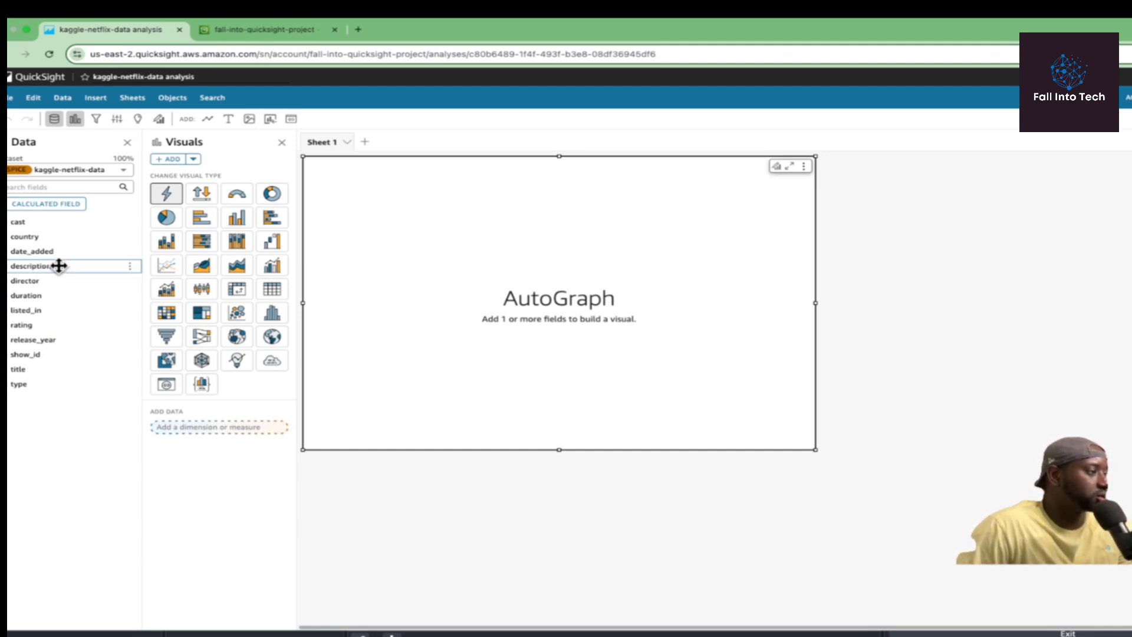
# Add cast and release_year to the visual and display it as a donut of record counts.
pyautogui.click(28, 223)
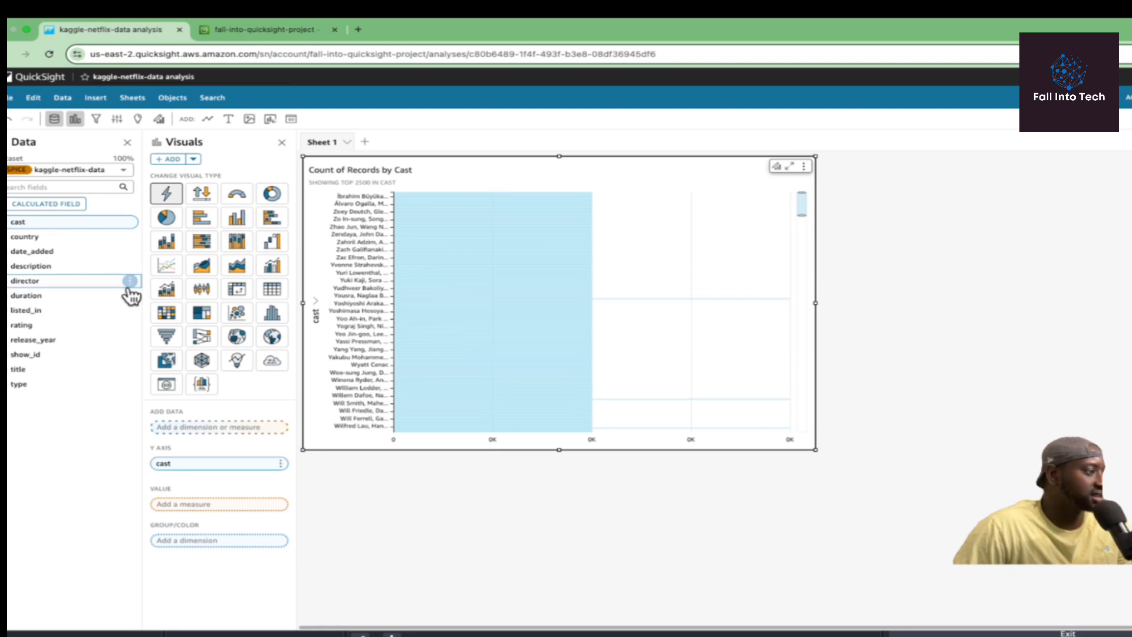
pyautogui.click(60, 340)
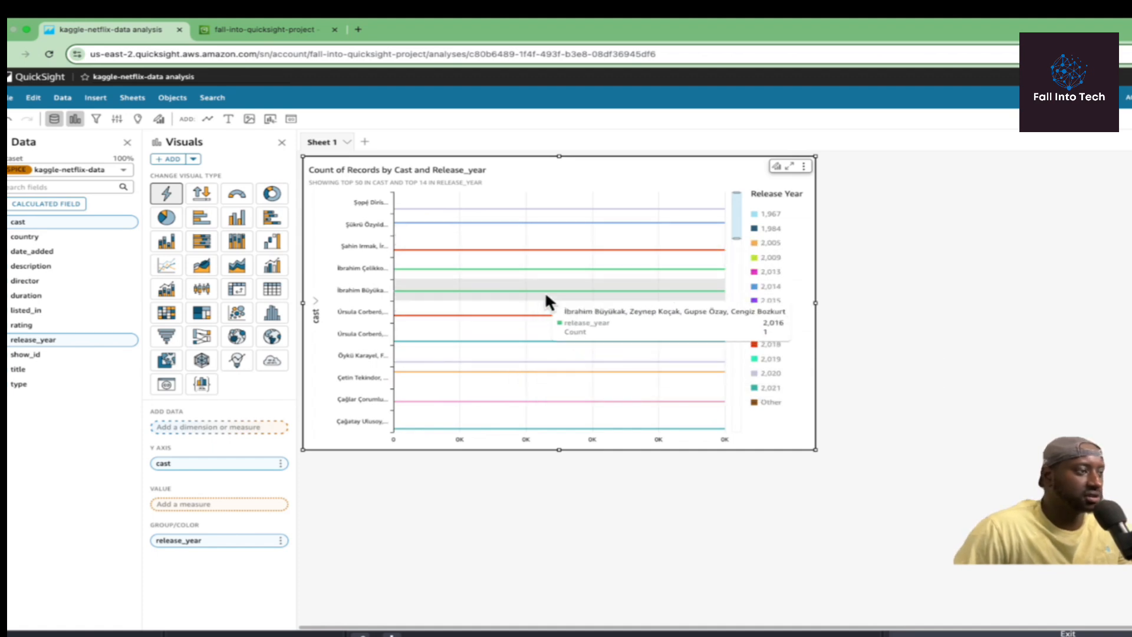
pyautogui.scroll(-5, 557, 306)
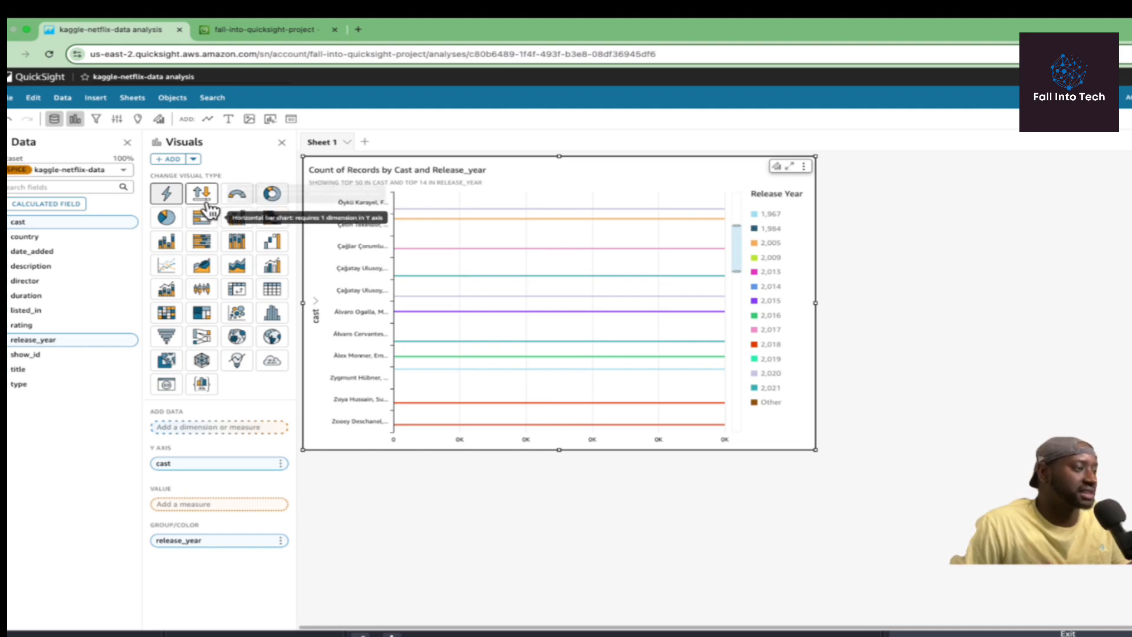
pyautogui.moveTo(510, 278)
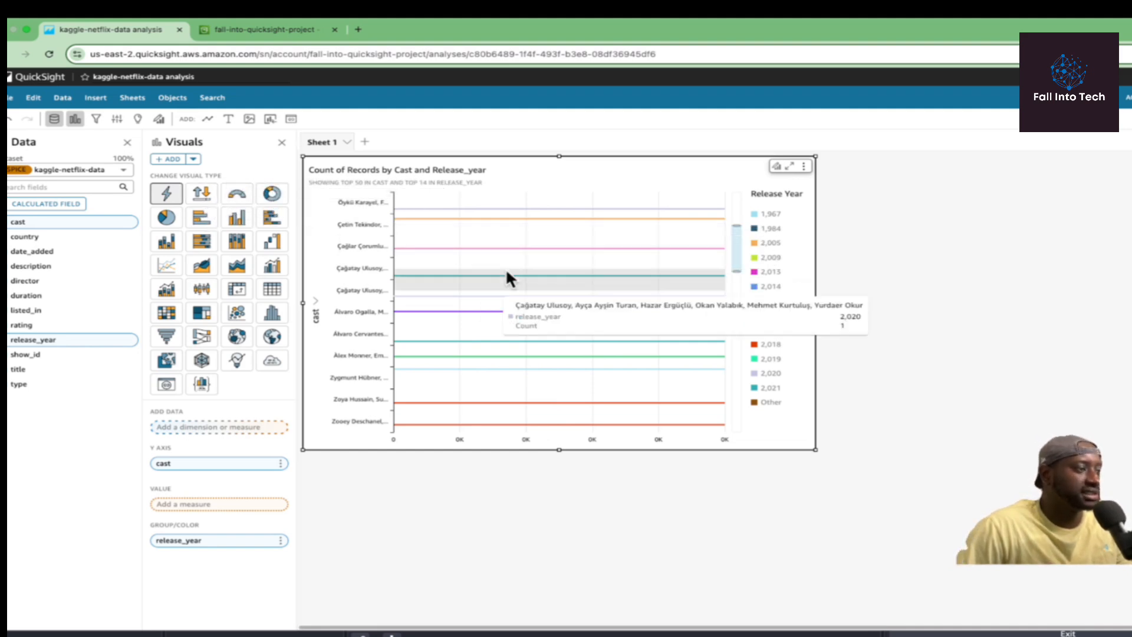
pyautogui.click(271, 194)
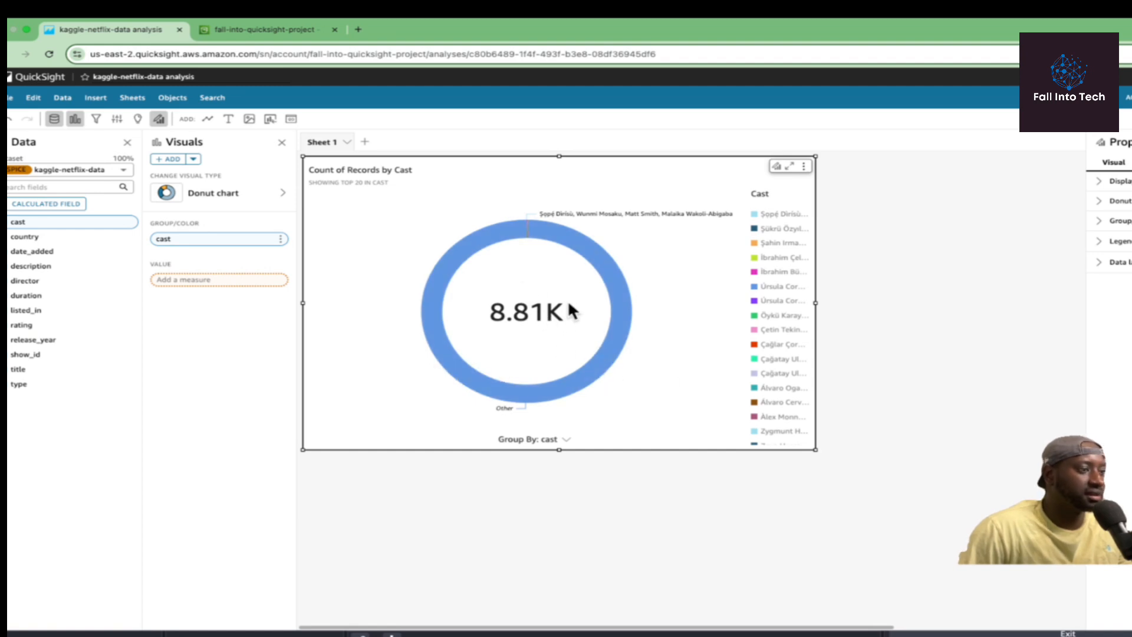
# Switch the cast chart to a pie split into small multiples by release_year.
pyautogui.click(773, 229)
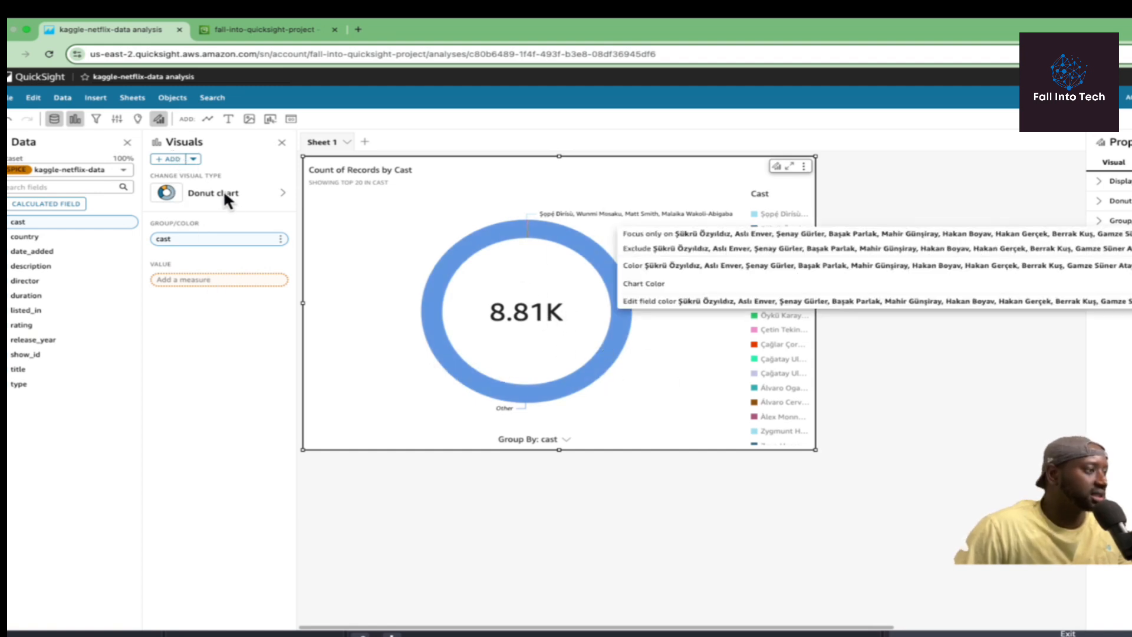
pyautogui.click(274, 191)
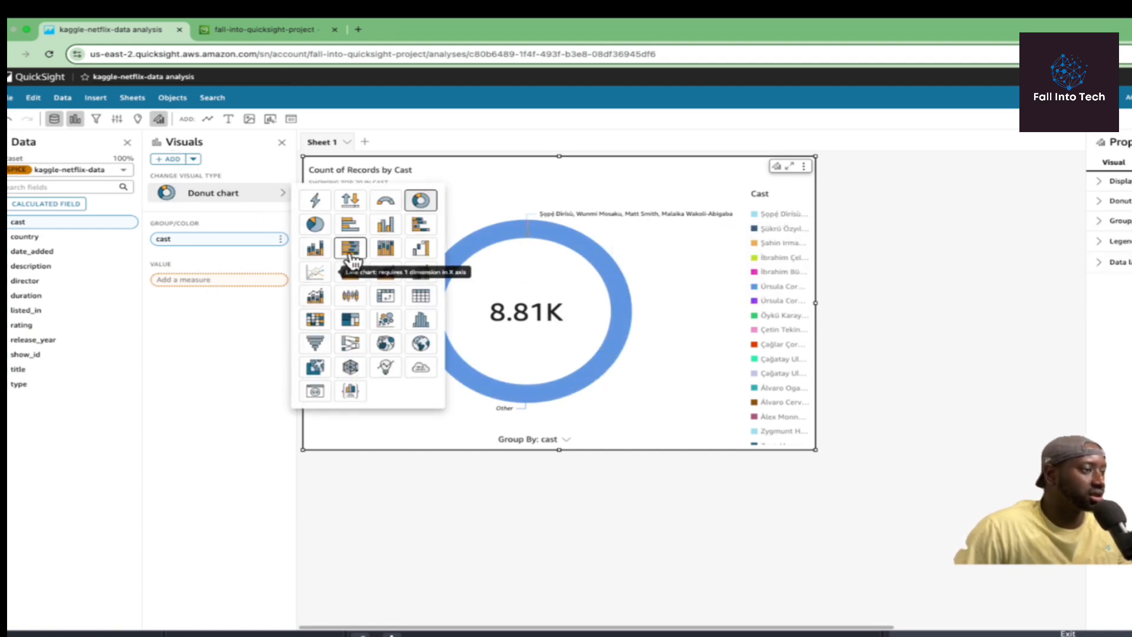
pyautogui.click(315, 224)
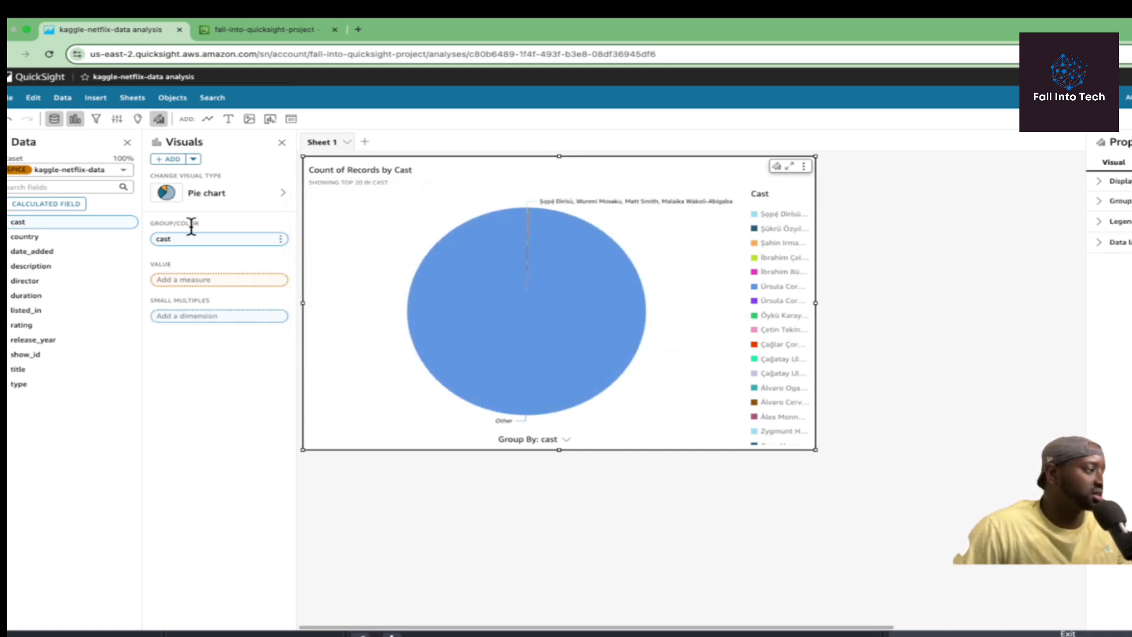
pyautogui.click(40, 342)
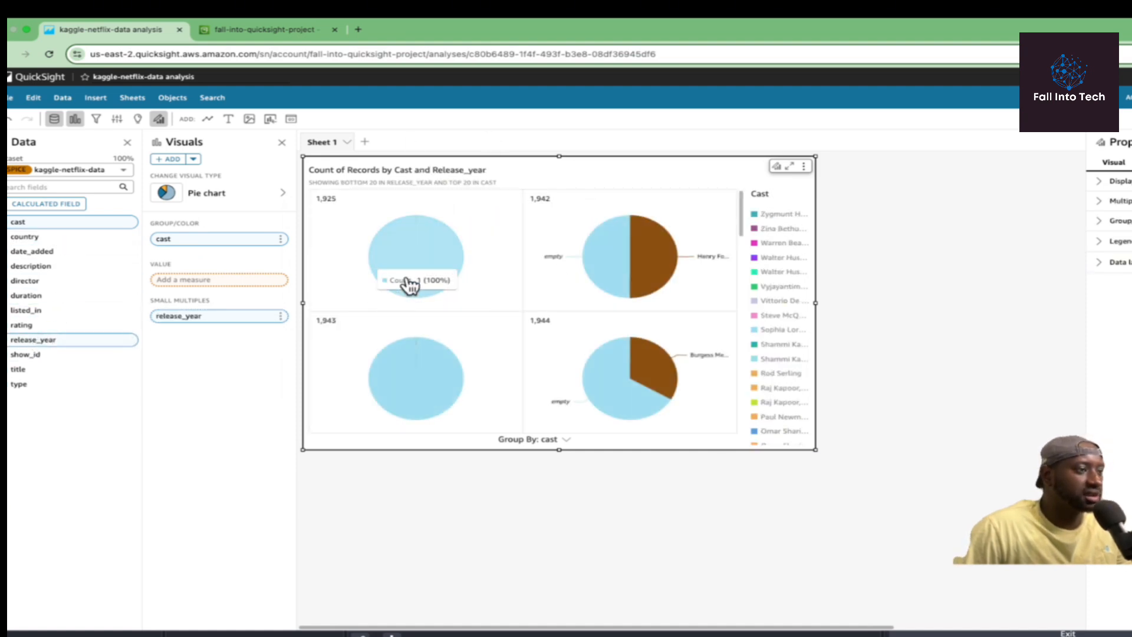
# Change the small-multiples visual to a line chart of Count of Records by Cast.
pyautogui.scroll(-5, 675, 277)
pyautogui.scroll(-5, 674, 280)
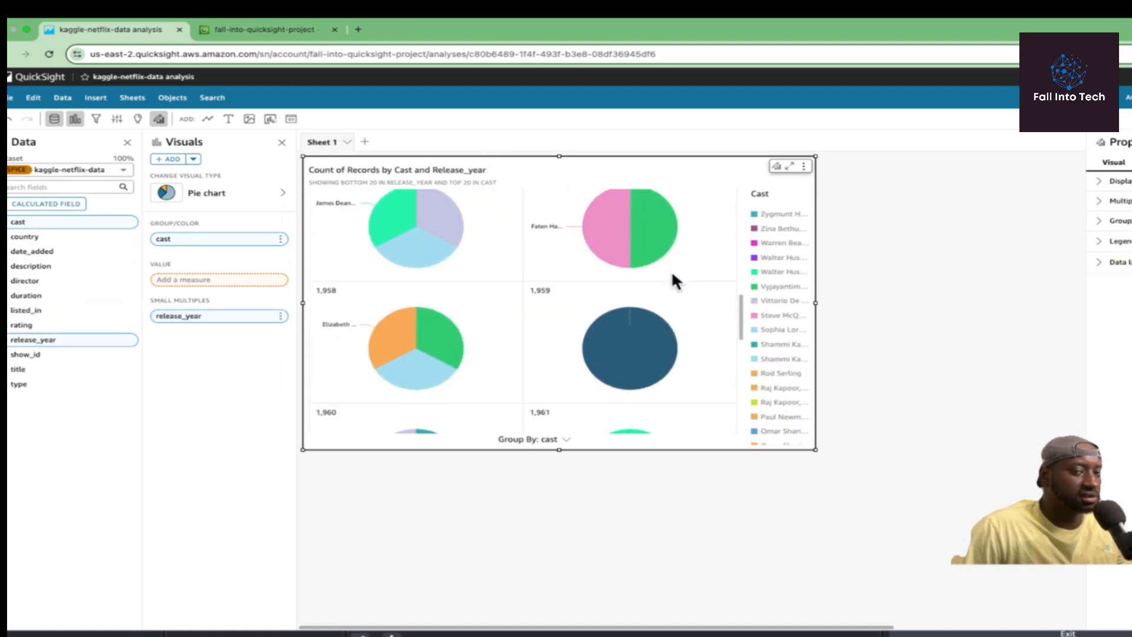
pyautogui.scroll(10, 674, 271)
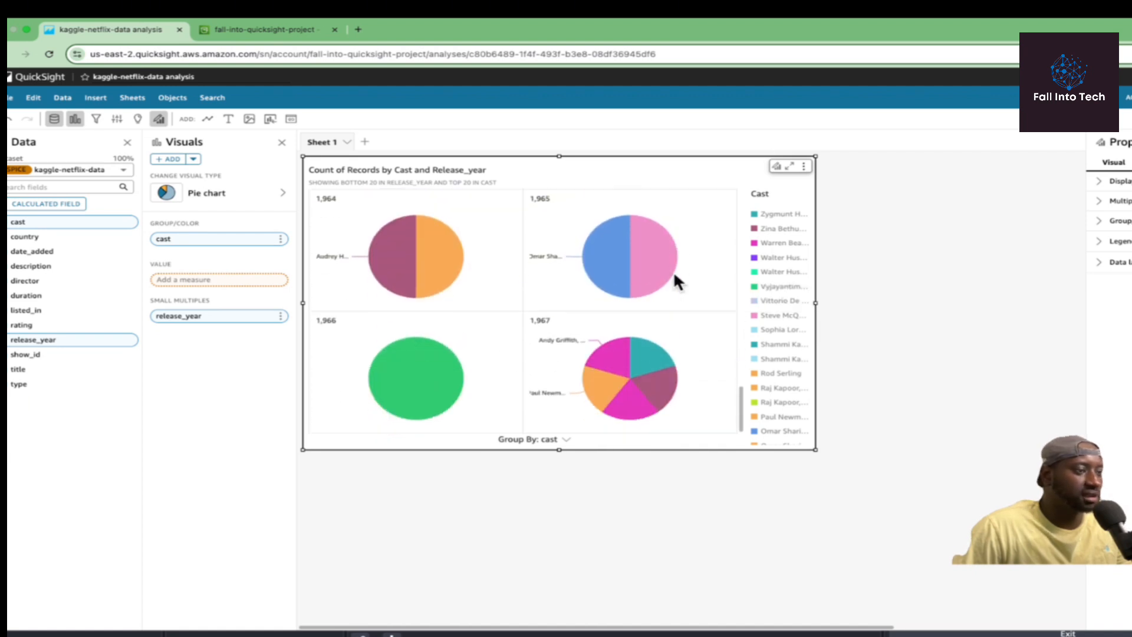
pyautogui.click(248, 201)
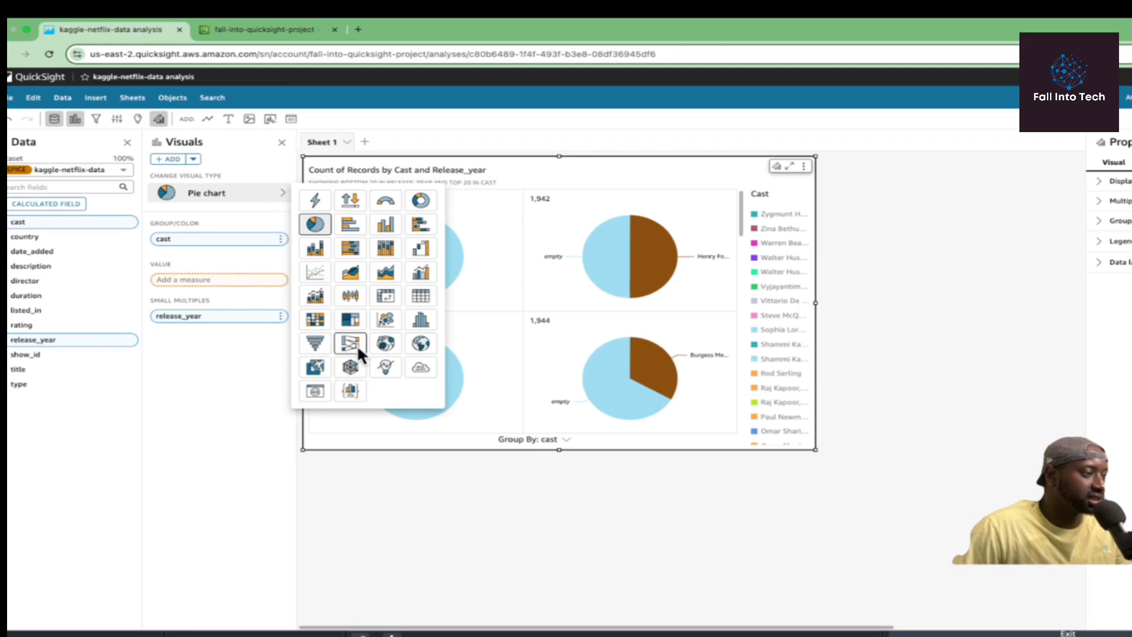
pyautogui.click(316, 273)
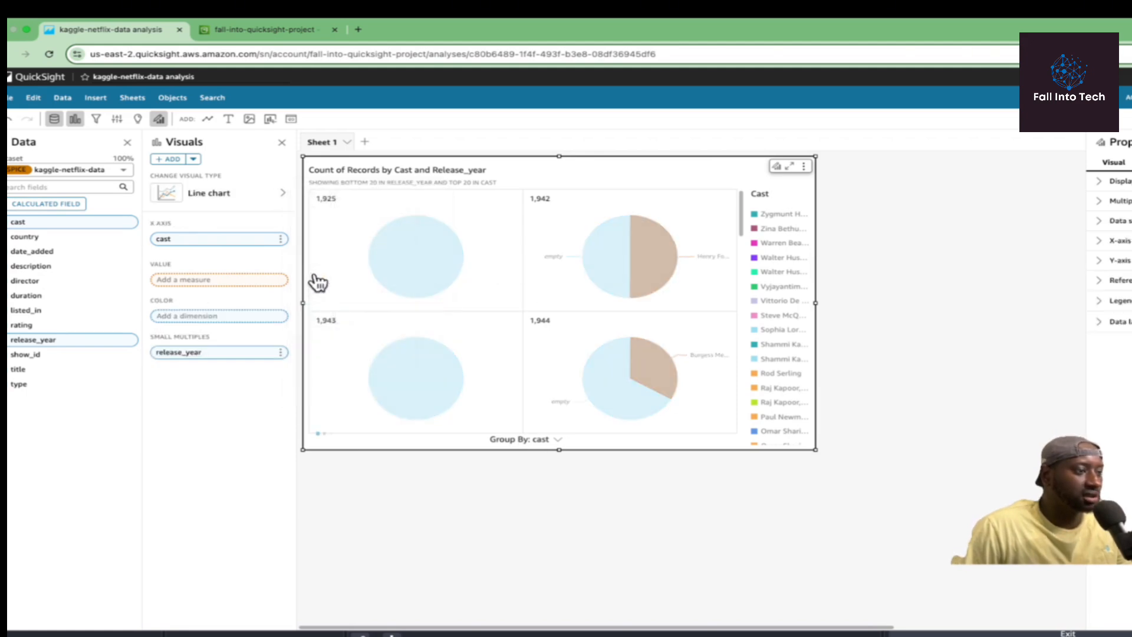
pyautogui.scroll(-5, 579, 292)
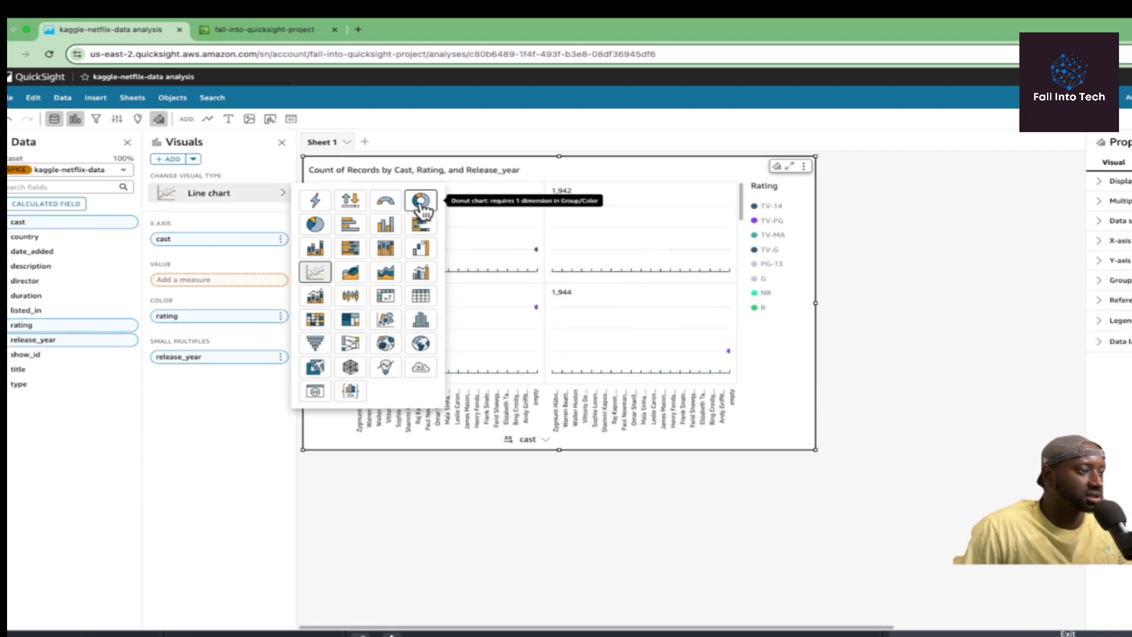
# Try donut, stacked 100% bar, histogram and combo types, then settle on a pie grouped by rating.
pyautogui.click(422, 201)
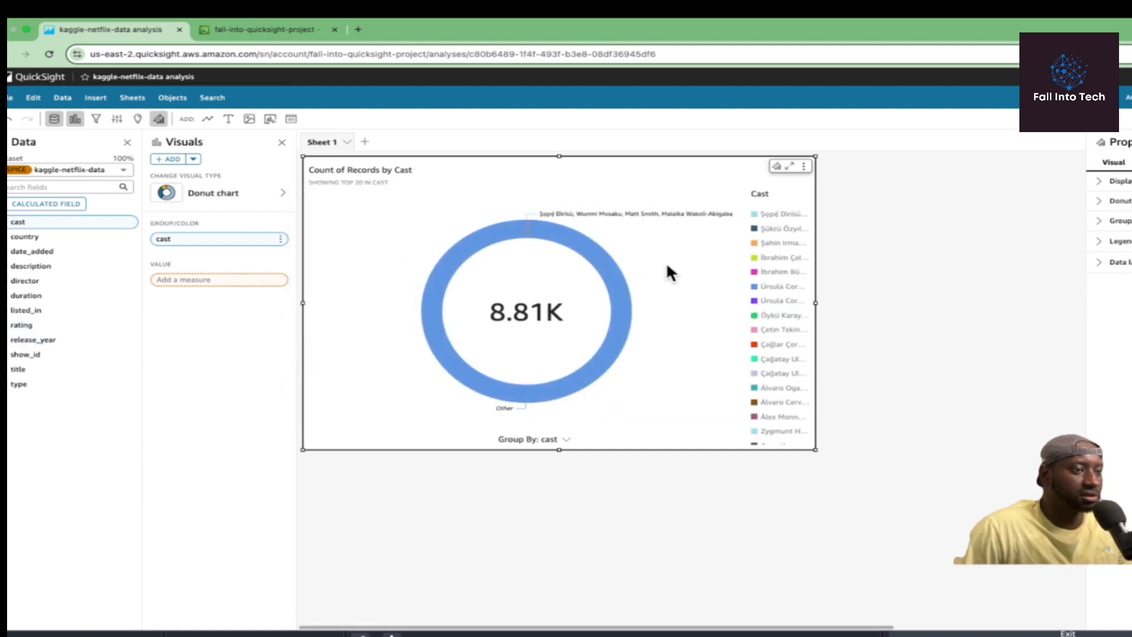
pyautogui.click(283, 193)
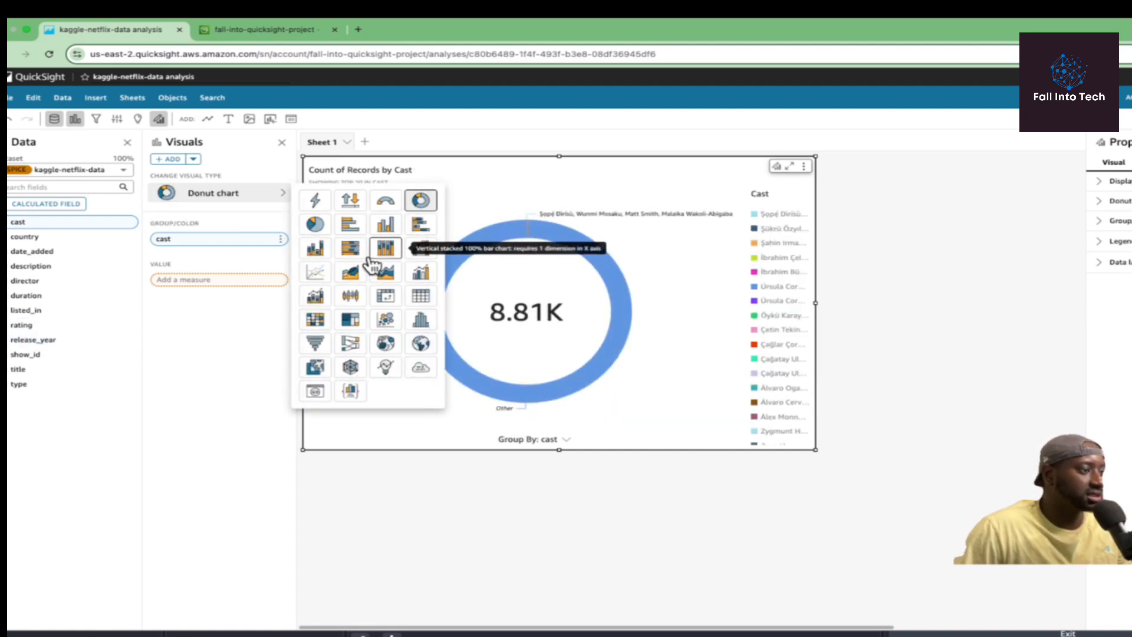
pyautogui.click(352, 249)
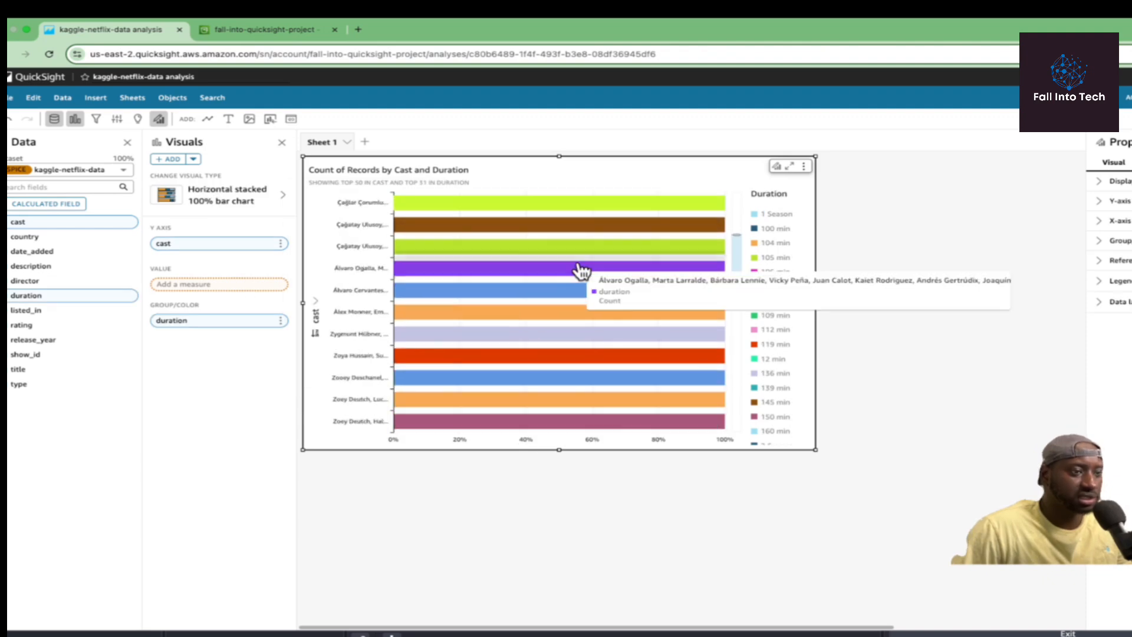
pyautogui.click(257, 199)
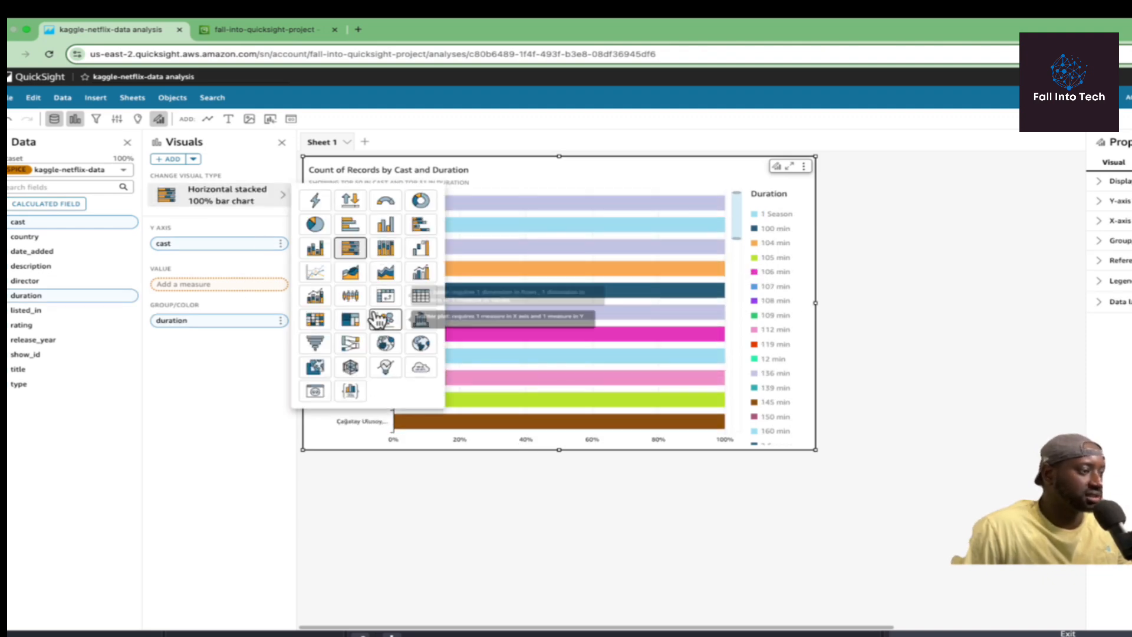
pyautogui.click(421, 319)
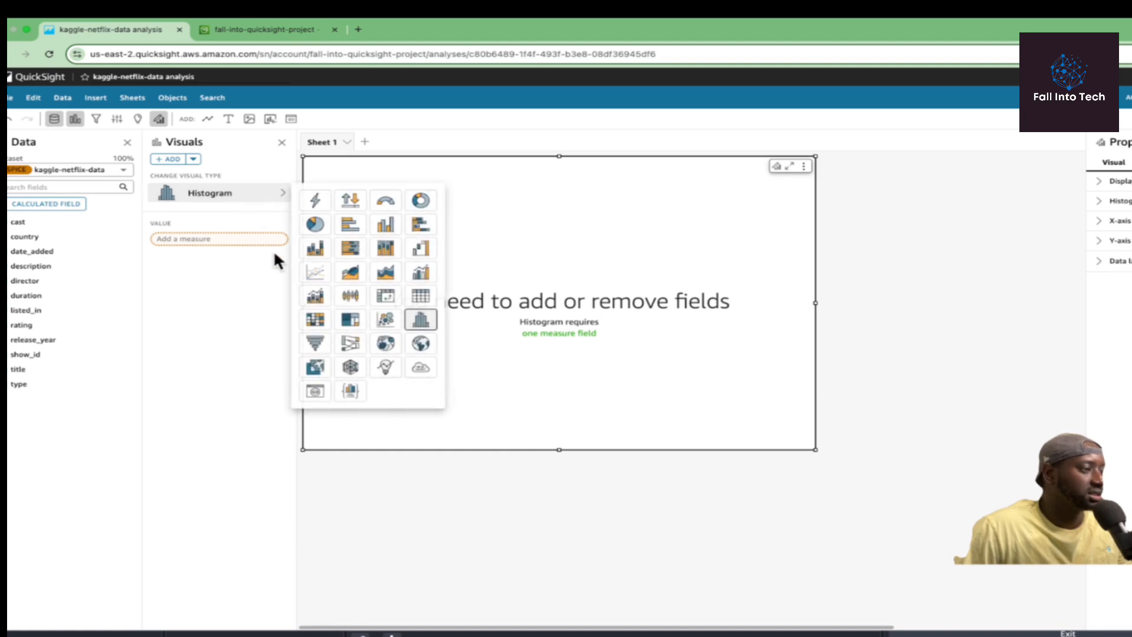
pyautogui.click(426, 276)
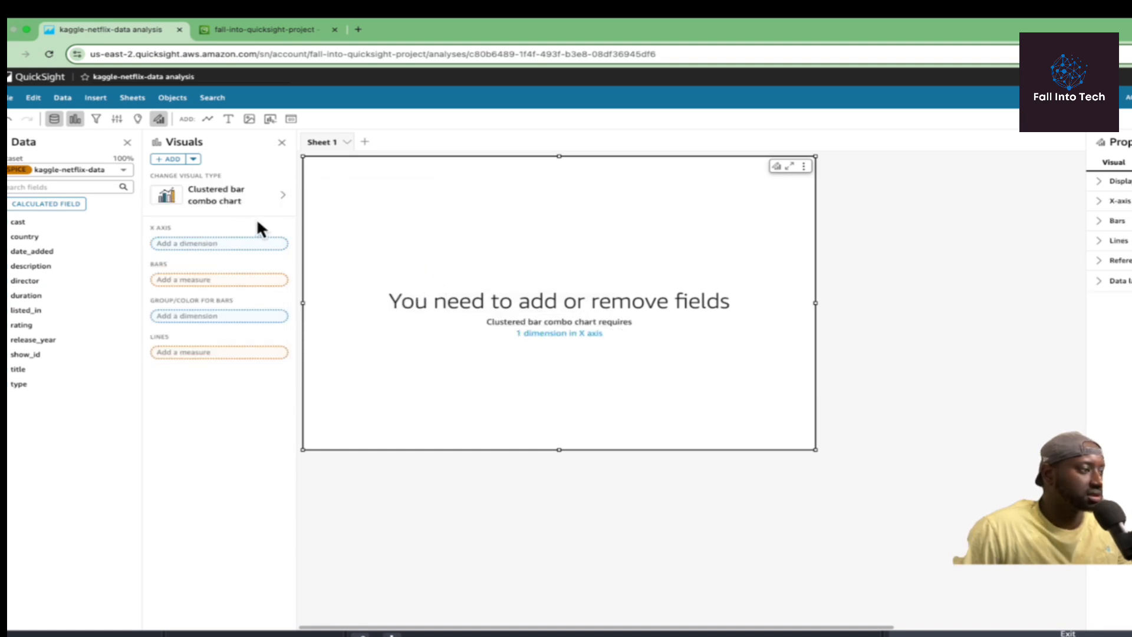
pyautogui.click(257, 192)
pyautogui.click(313, 226)
pyautogui.click(34, 328)
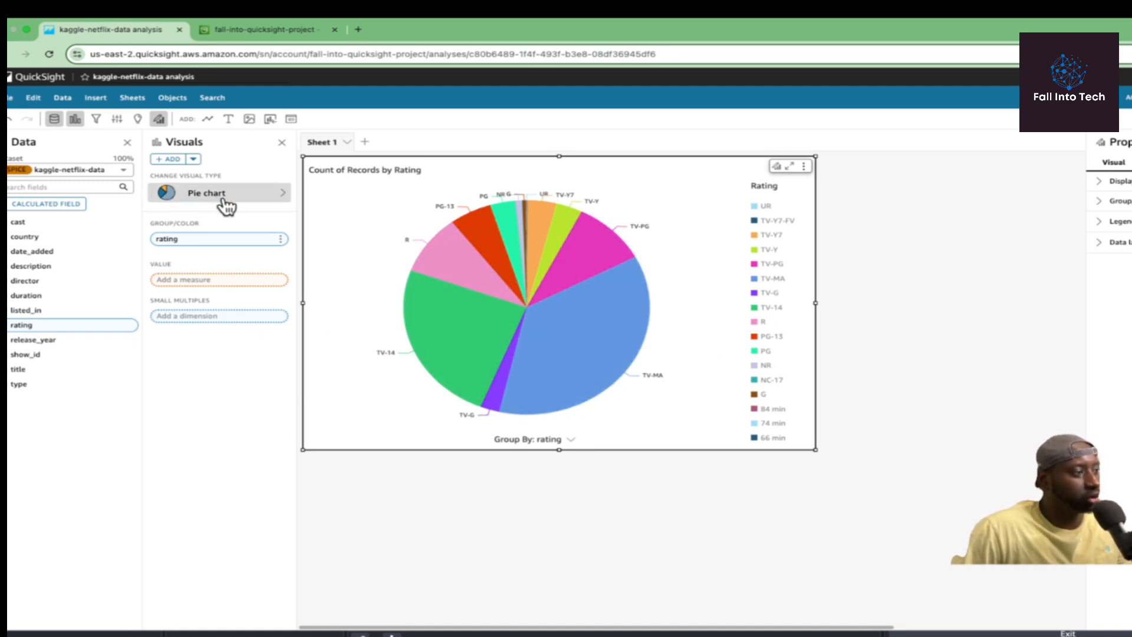
pyautogui.click(259, 198)
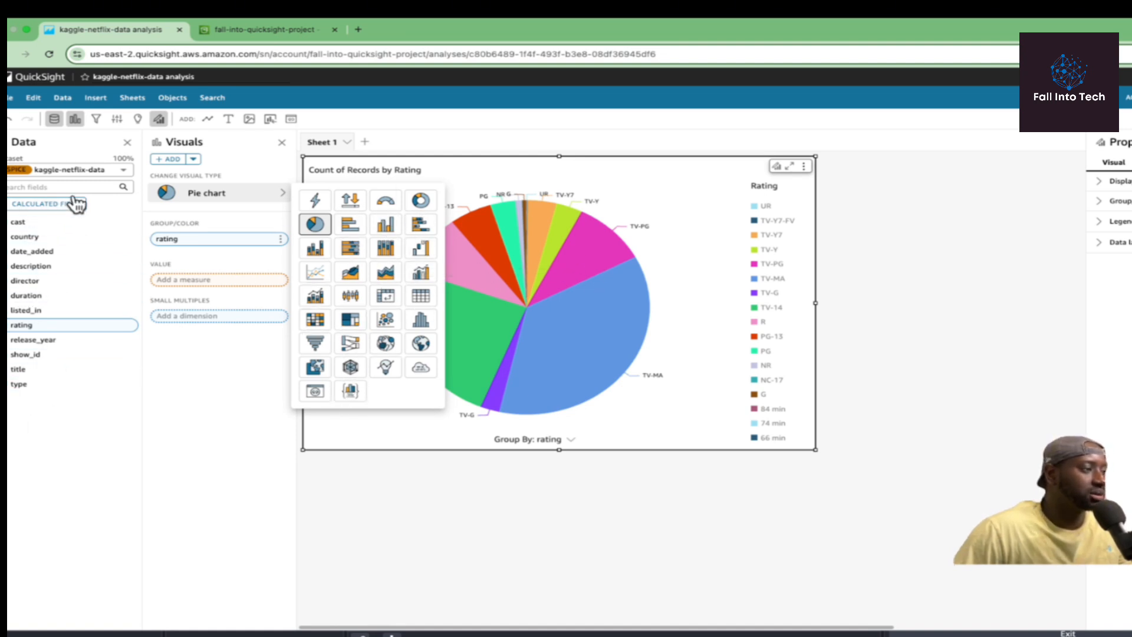
pyautogui.click(475, 308)
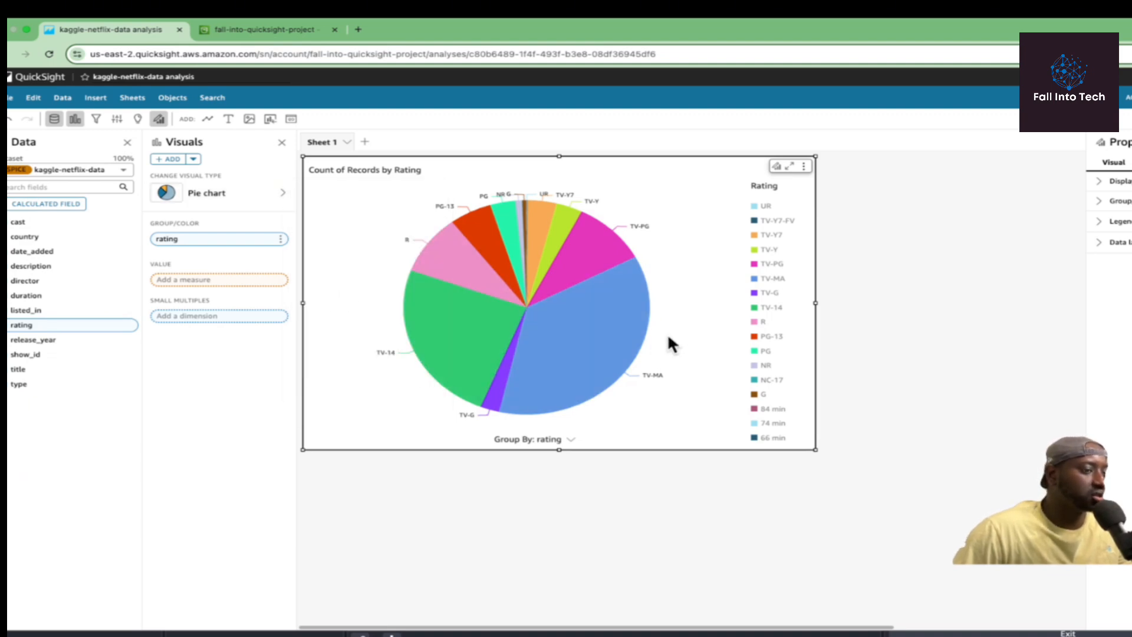
pyautogui.moveTo(628, 371)
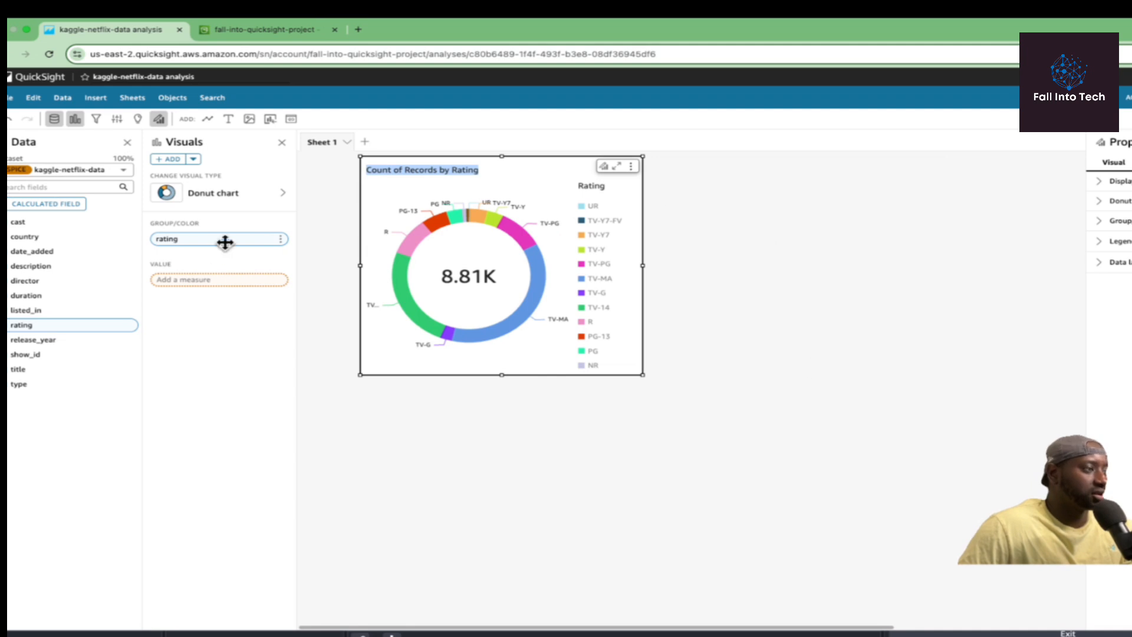
# Add a new visual of record counts by country, trying bar types before choosing a line chart.
pyautogui.click(169, 159)
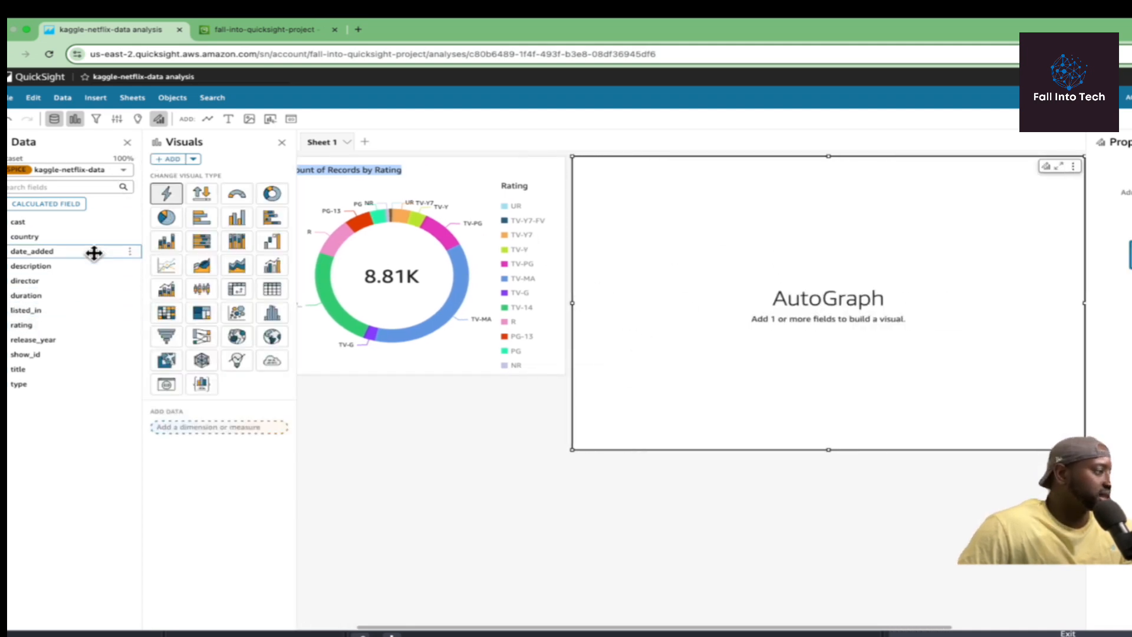
pyautogui.click(52, 236)
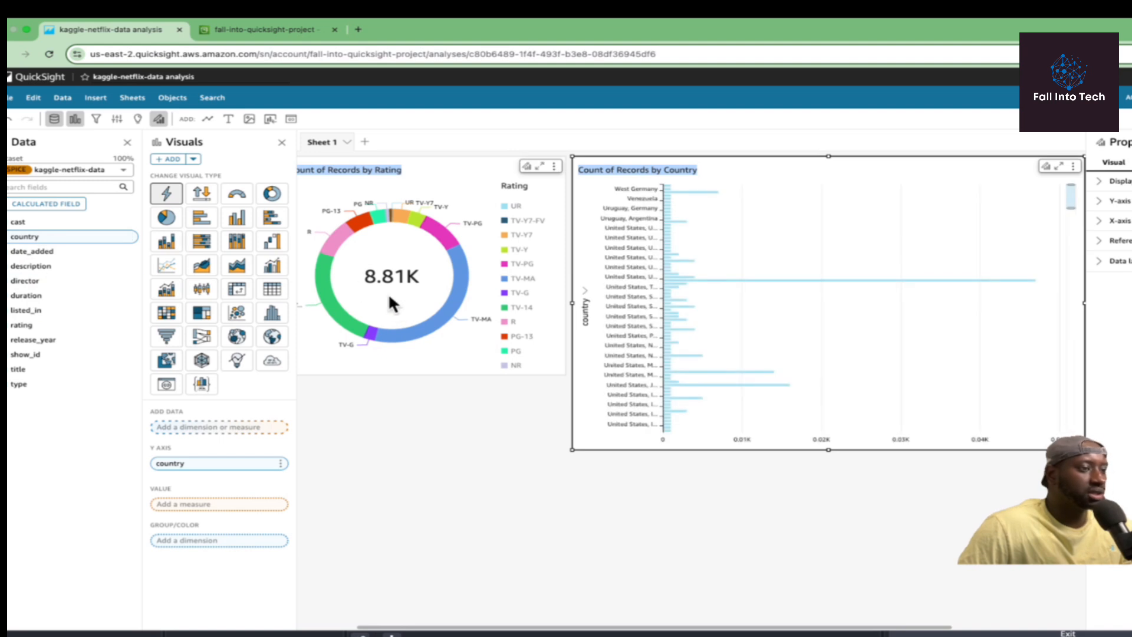
pyautogui.click(238, 219)
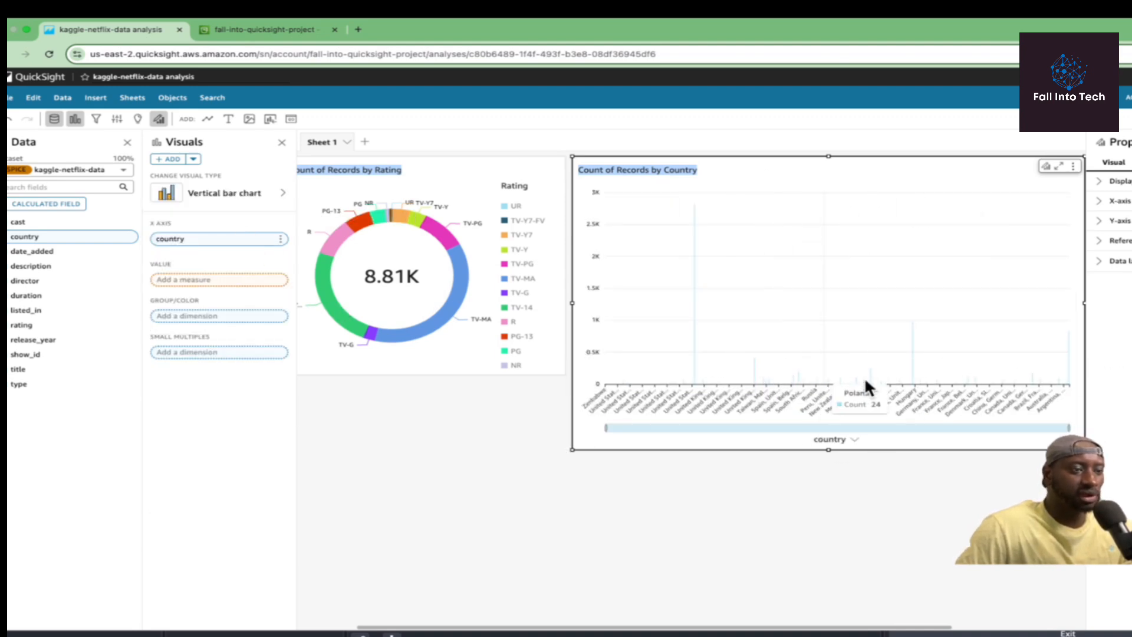
pyautogui.click(273, 202)
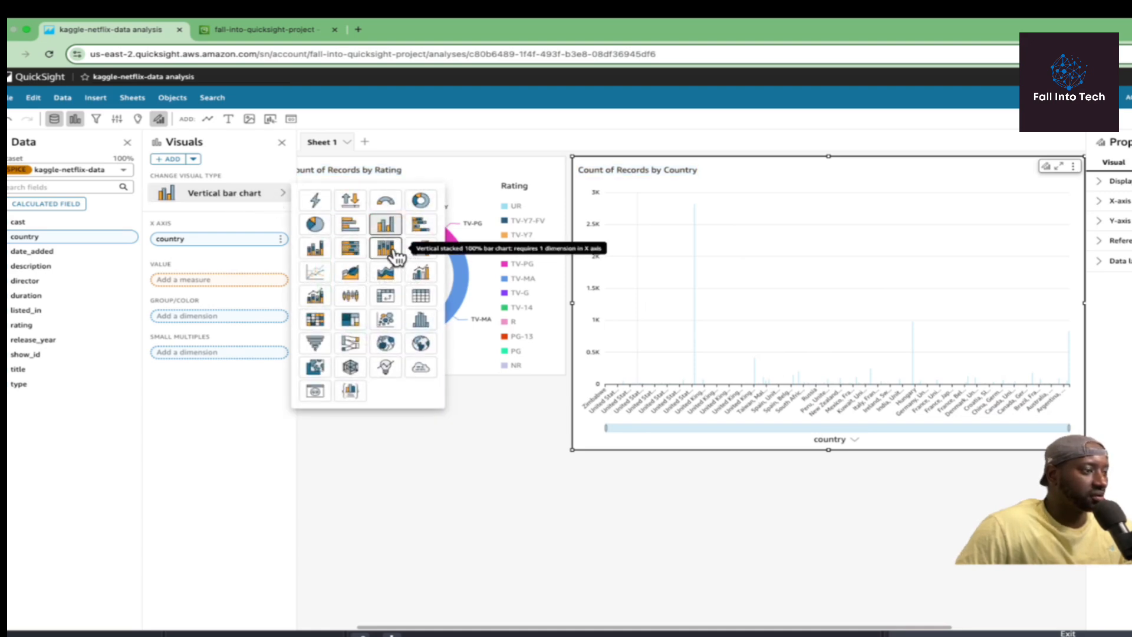
pyautogui.click(394, 252)
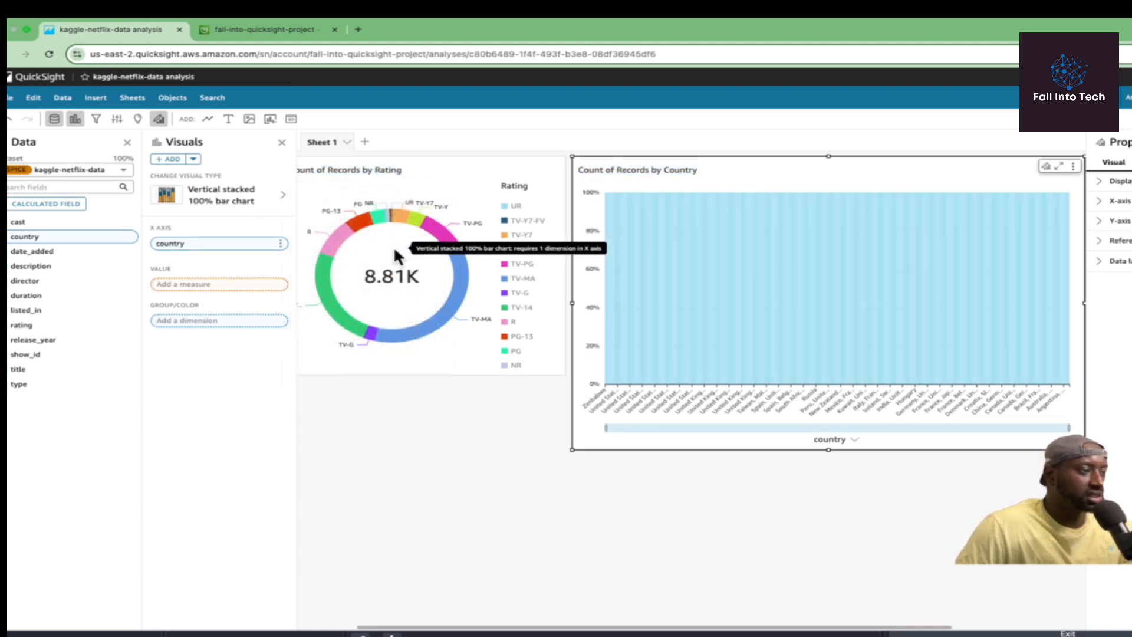
pyautogui.click(241, 203)
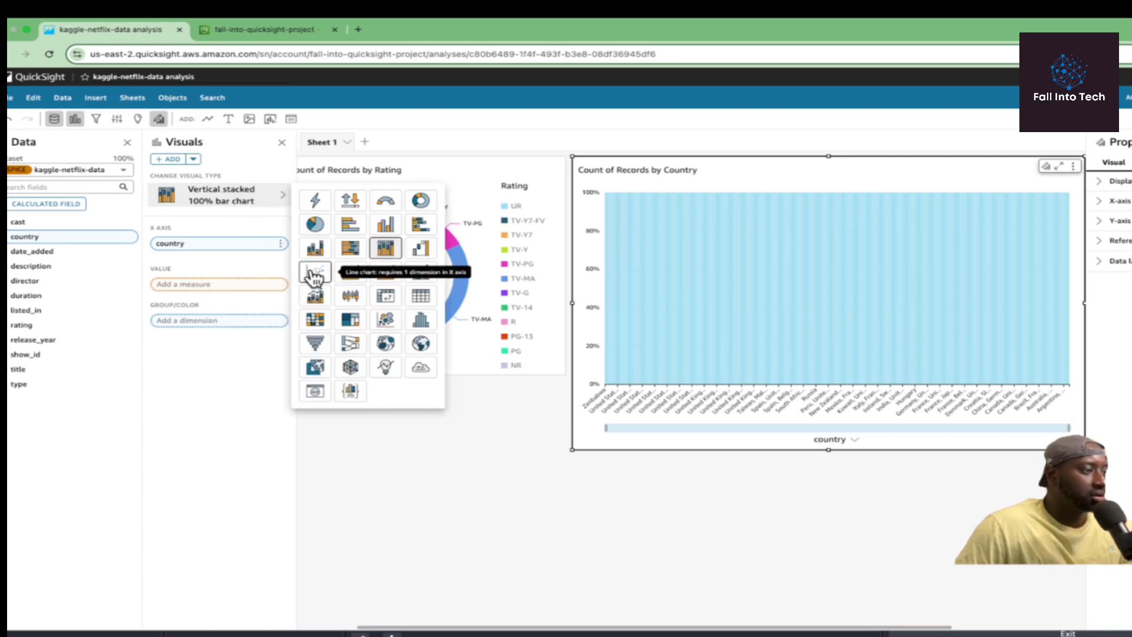
pyautogui.click(309, 274)
# Resize the country line chart and place it beside the rating donut at matching height.
pyautogui.moveTo(571, 453); pyautogui.dragTo(808, 348)
pyautogui.moveTo(967, 158); pyautogui.dragTo(716, 158)
pyautogui.moveTo(825, 353); pyautogui.dragTo(847, 374)
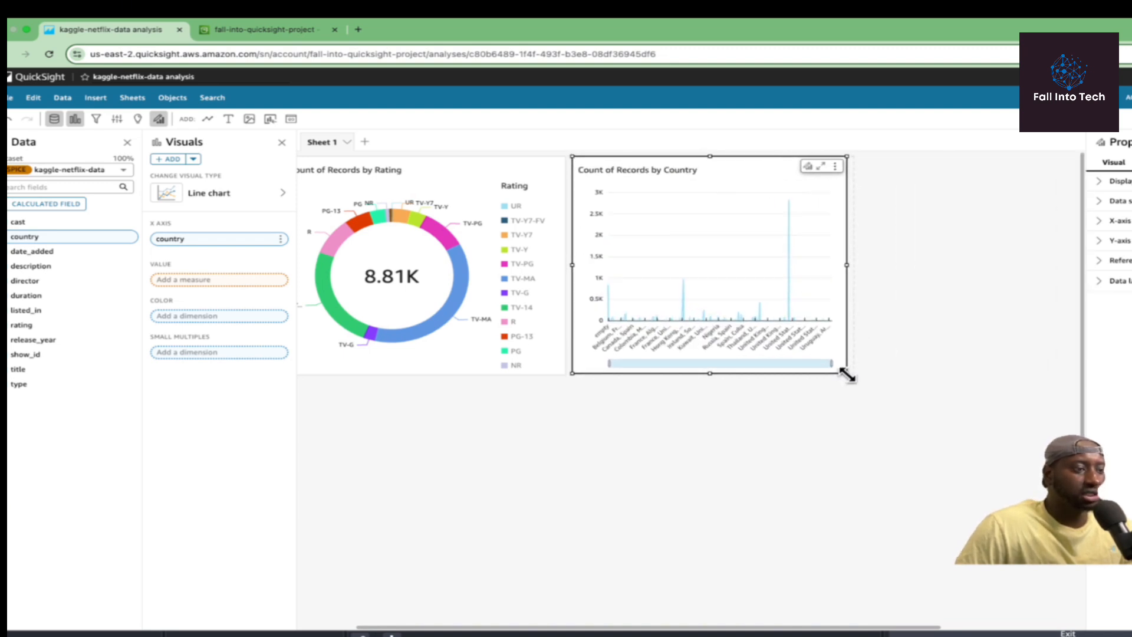
pyautogui.click(931, 322)
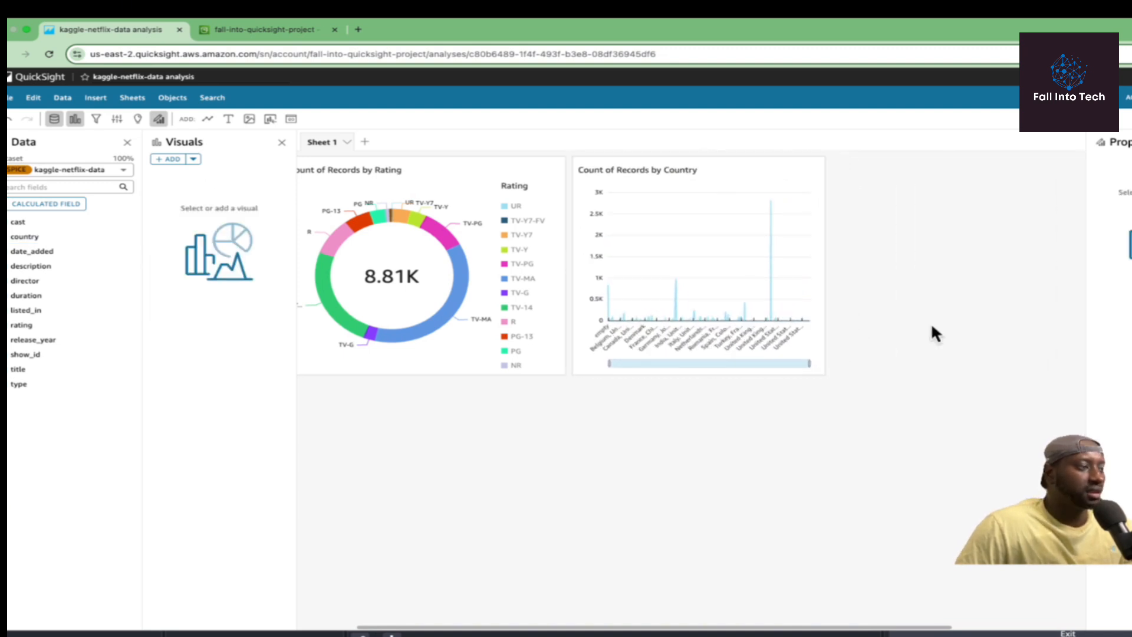
# Add a Count of Records by Duration visual, trying vertical and stacked bar combo before settling on a waterfall chart.
pyautogui.click(171, 159)
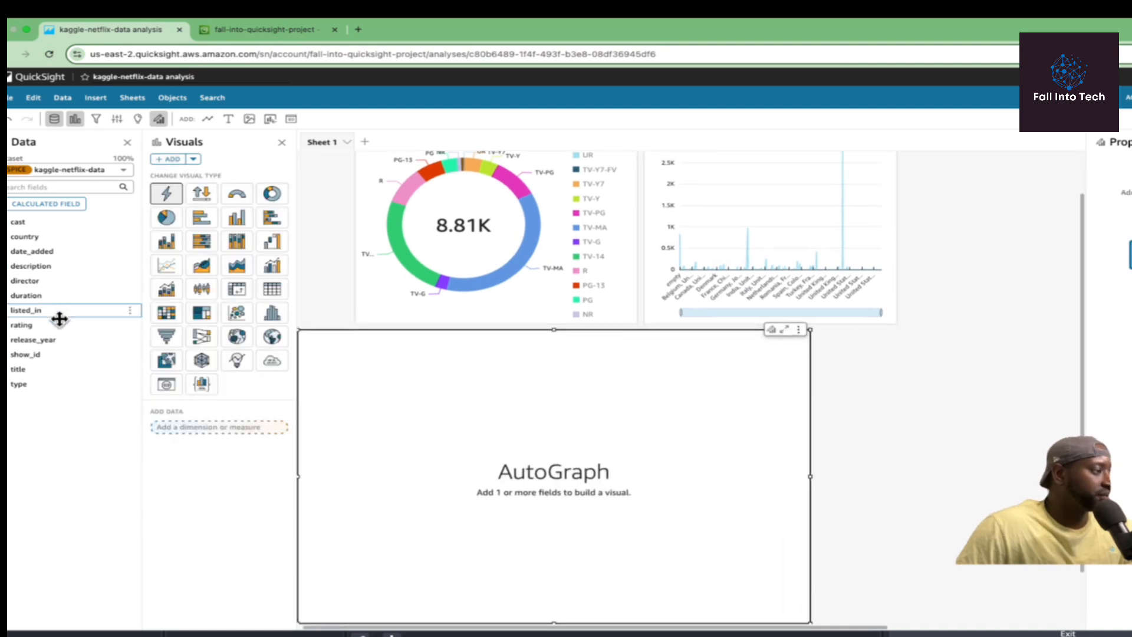
pyautogui.click(27, 299)
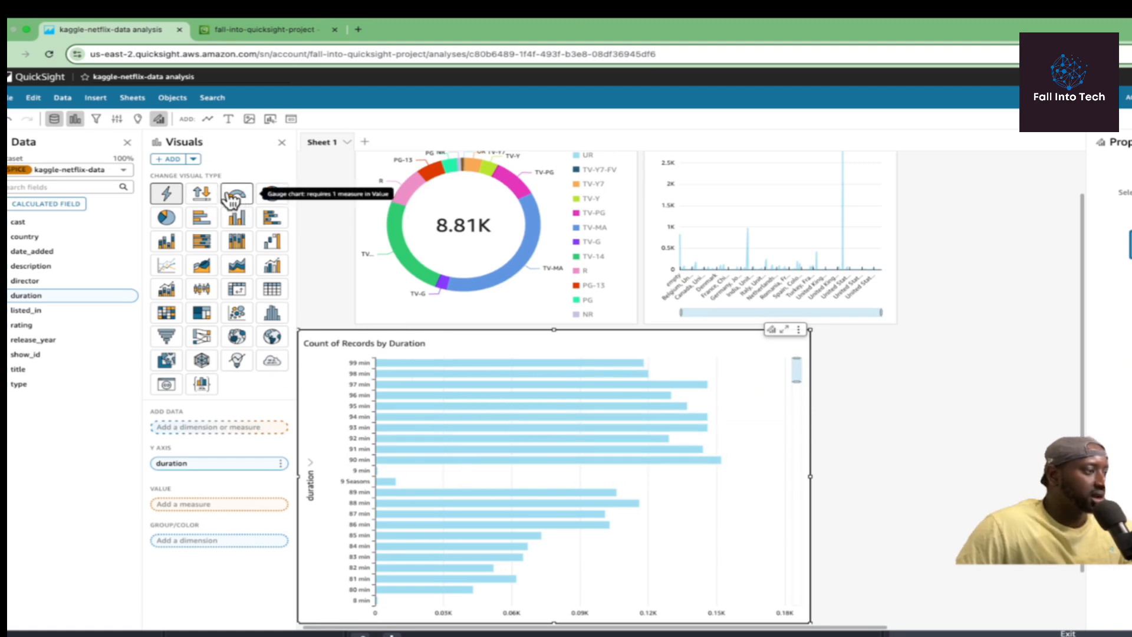
pyautogui.click(240, 223)
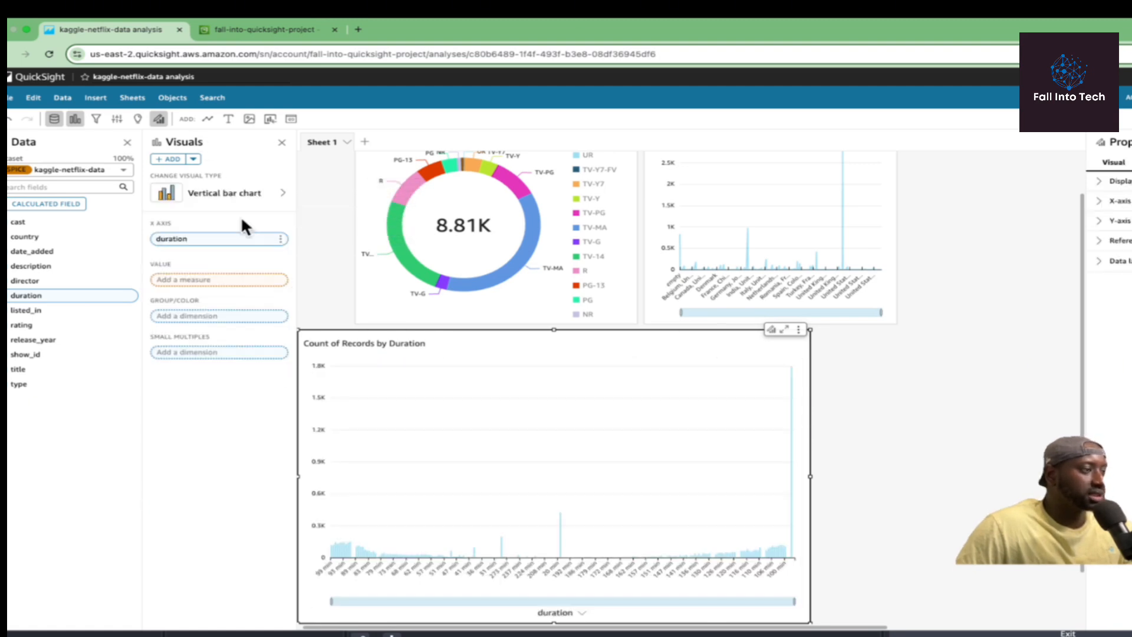
pyautogui.moveTo(202, 196)
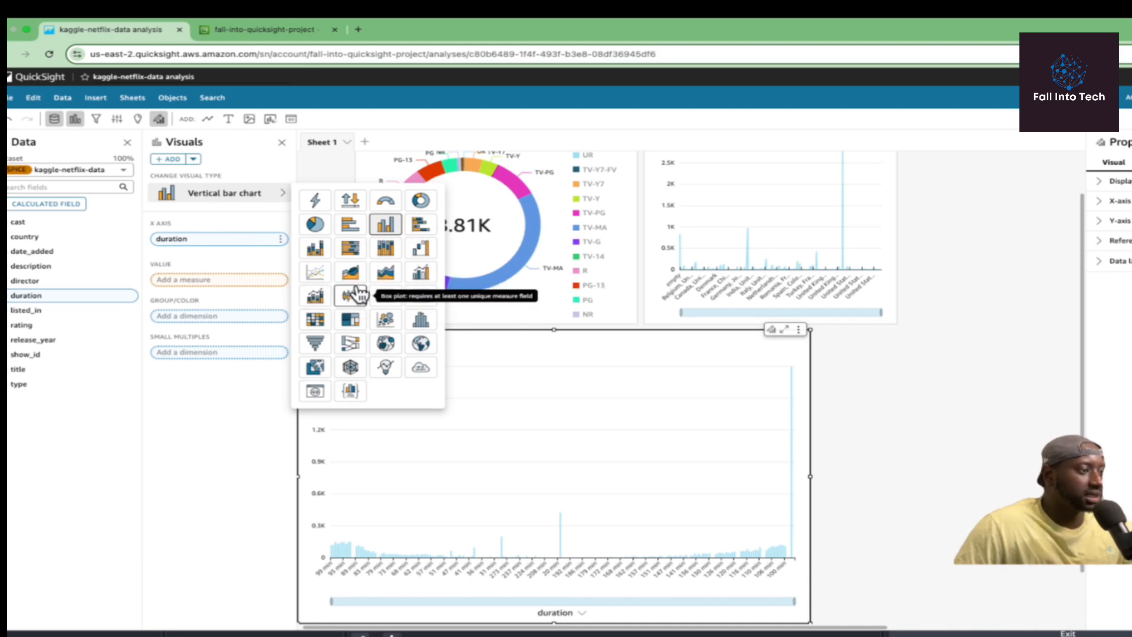
pyautogui.click(314, 295)
pyautogui.moveTo(230, 194)
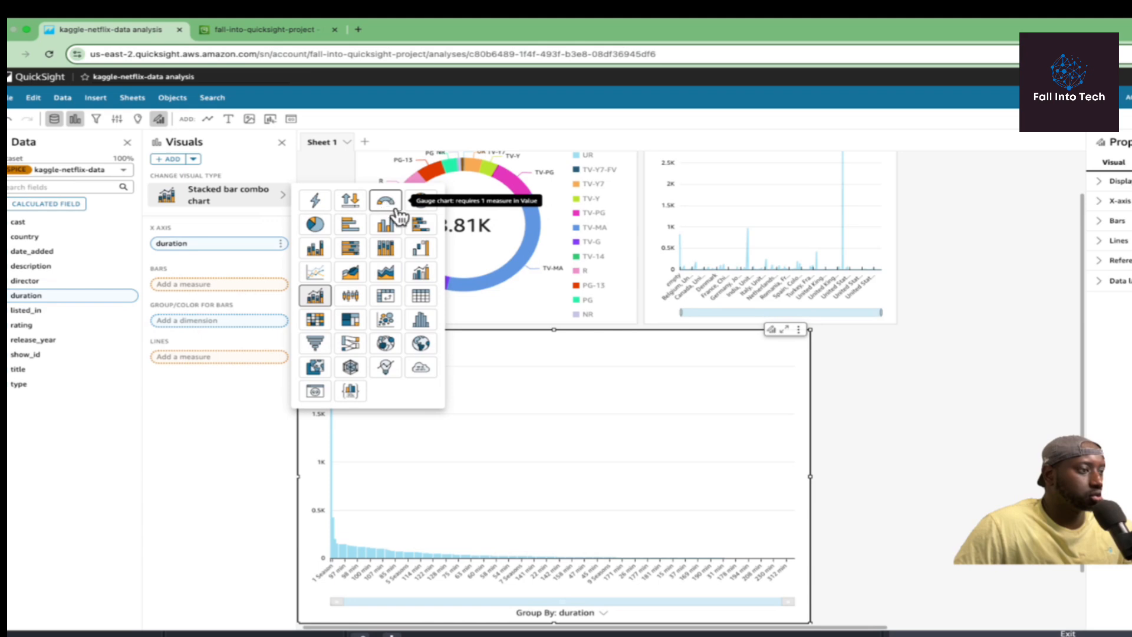
pyautogui.click(421, 251)
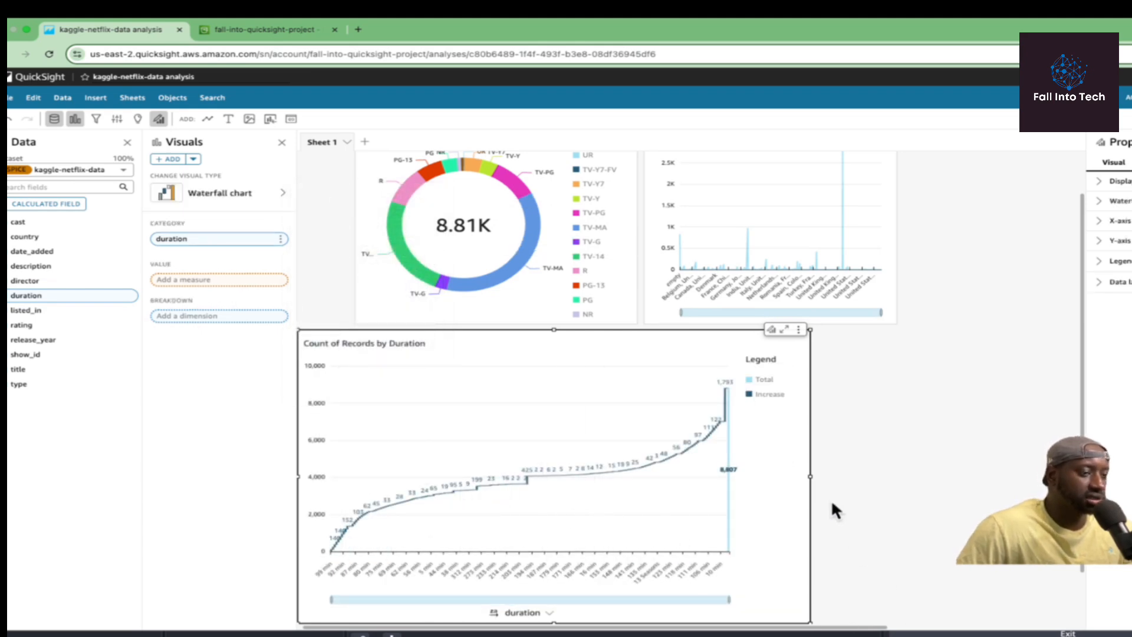
# Shrink the waterfall chart to a smaller tile below the rating donut and widen the settings area.
pyautogui.moveTo(811, 329); pyautogui.dragTo(637, 484)
pyautogui.moveTo(298, 464)
pyautogui.mouseDown()
pyautogui.moveTo(346, 465)
pyautogui.moveTo(307, 465)
pyautogui.mouseUp()
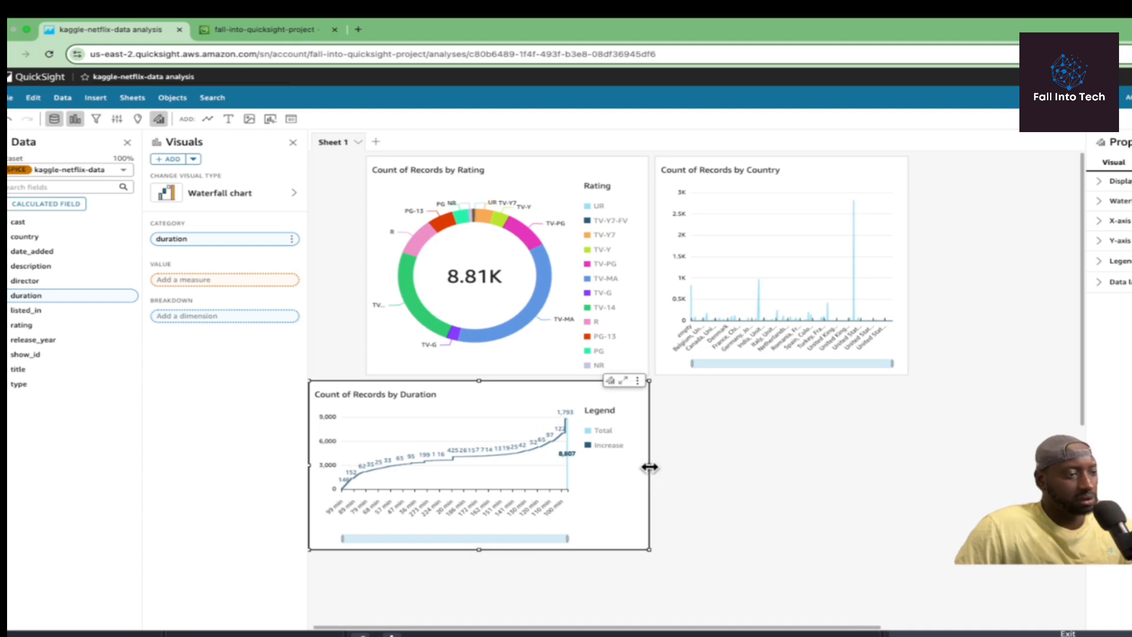
pyautogui.click(778, 473)
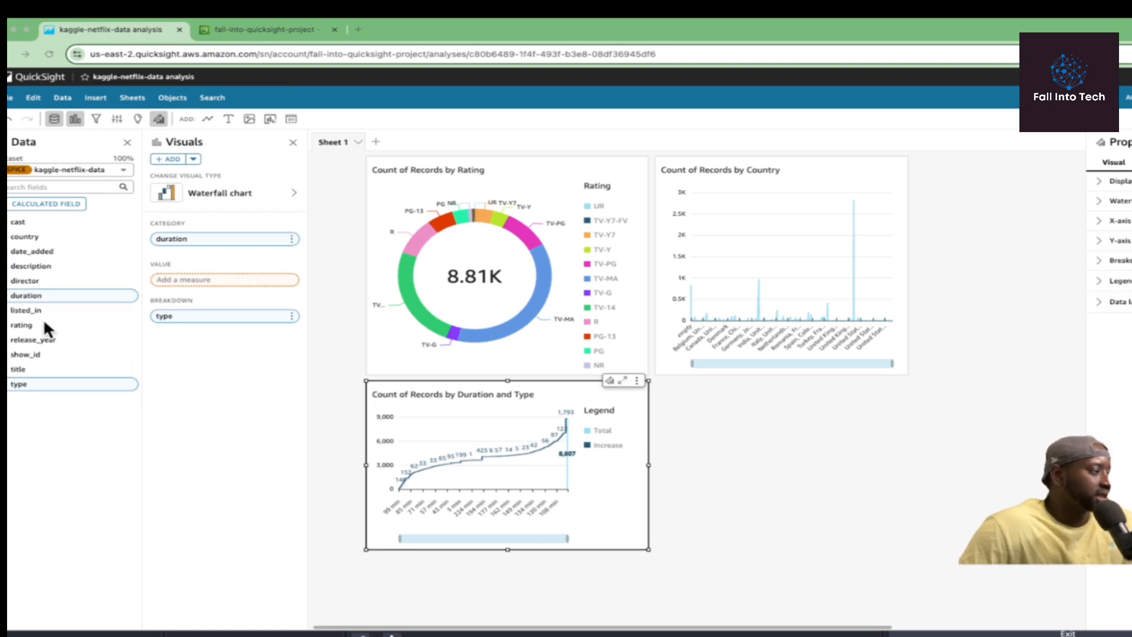
# Try a country breakdown, clustered bar combo and KPI, then make the duration visual a pie chart.
pyautogui.click(22, 236)
pyautogui.click(41, 236)
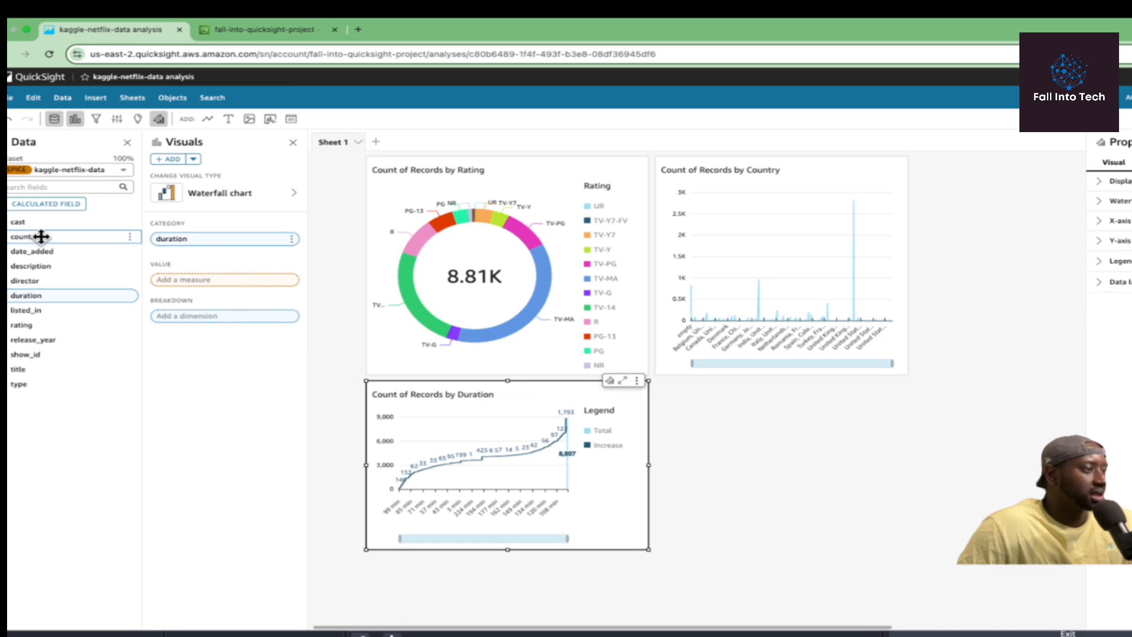
pyautogui.click(224, 193)
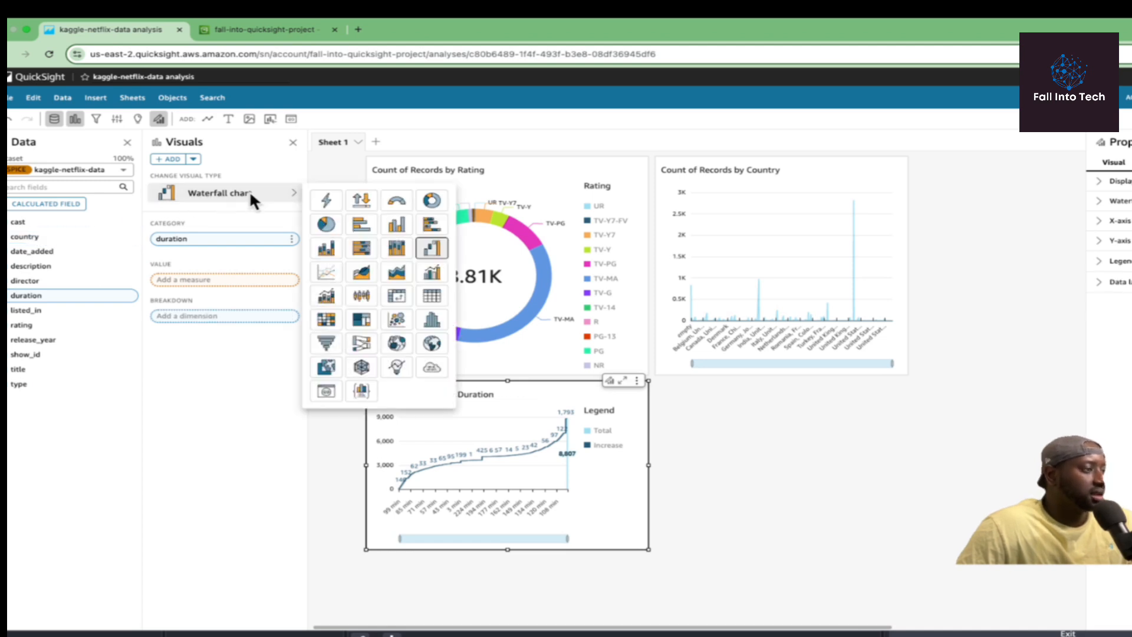
pyautogui.click(437, 278)
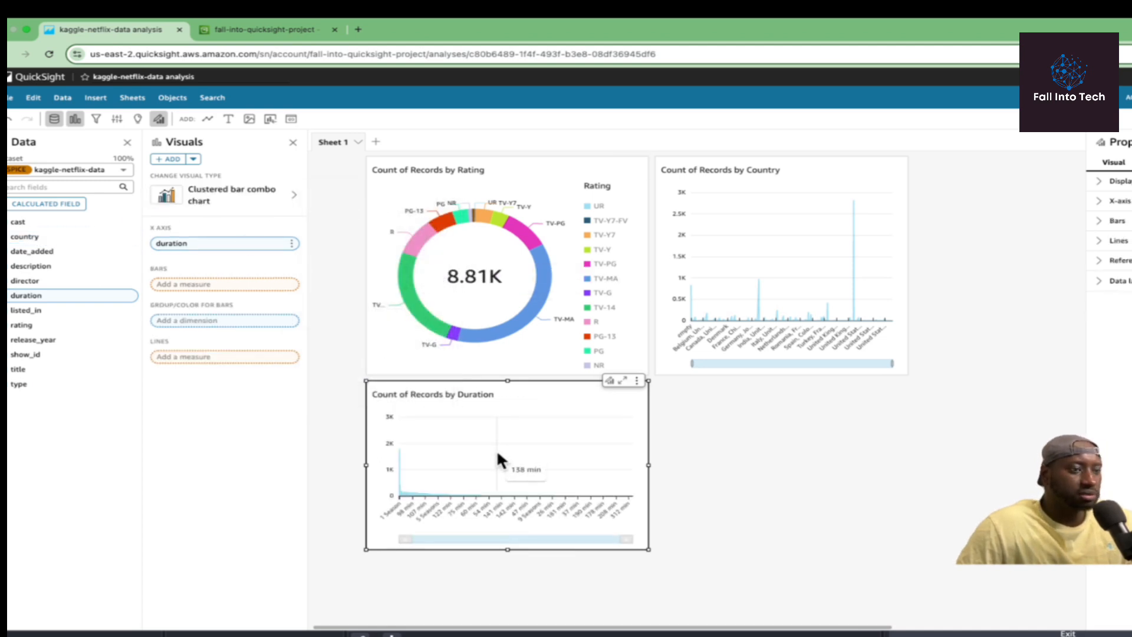
pyautogui.click(225, 192)
pyautogui.click(354, 197)
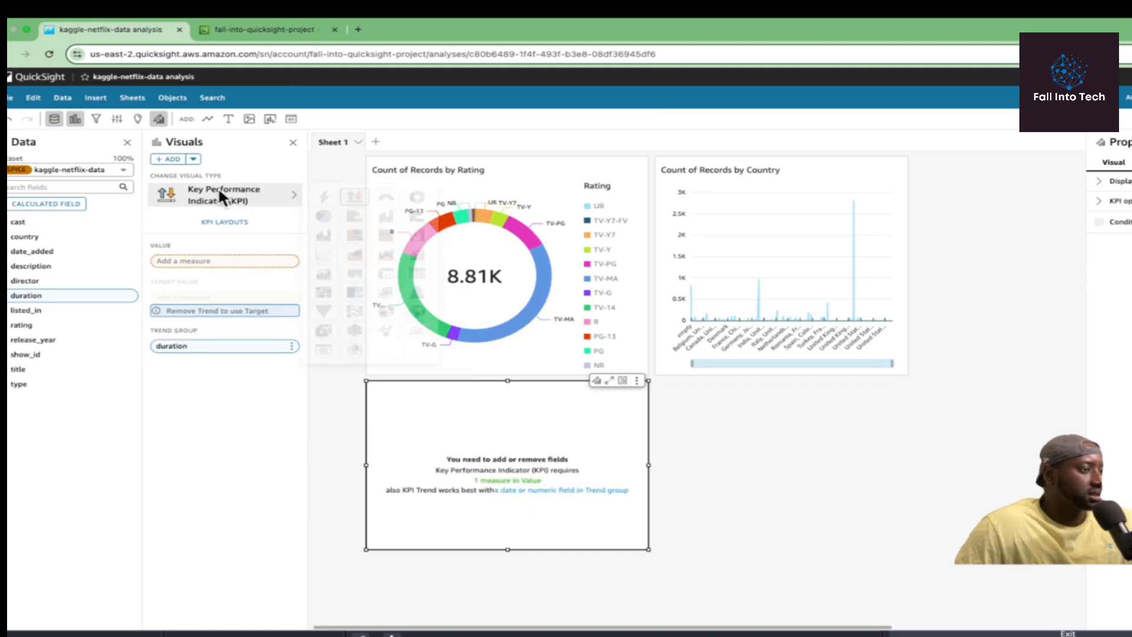
pyautogui.click(218, 189)
pyautogui.click(324, 216)
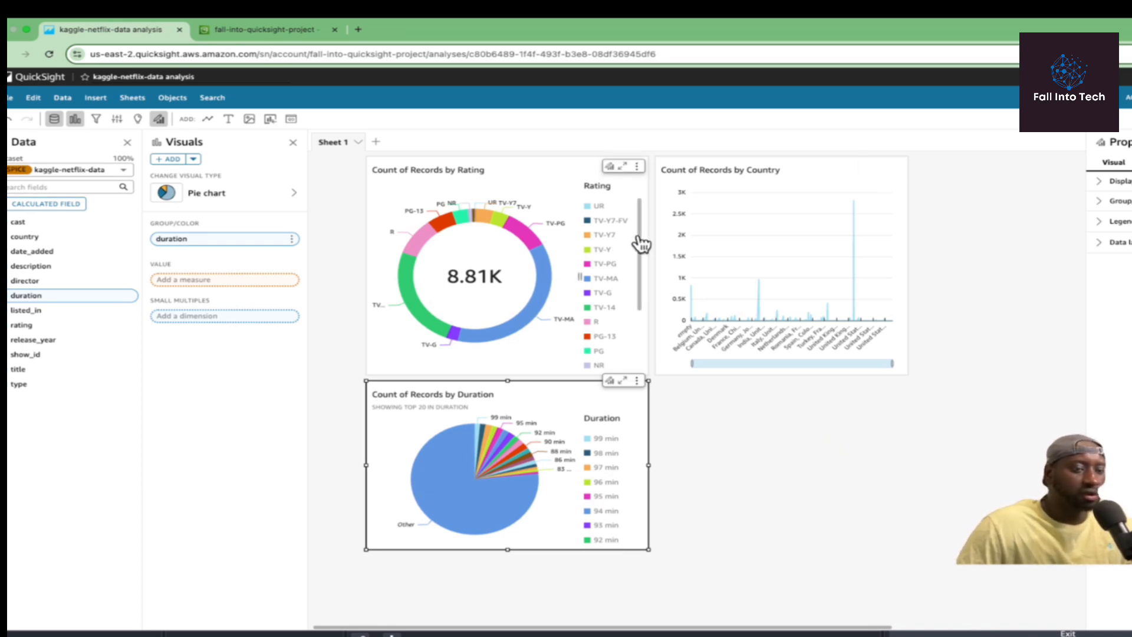
# Capture a region screenshot of the six-visual sheet and scroll to review the layout.
pyautogui.press('super+shift+4')
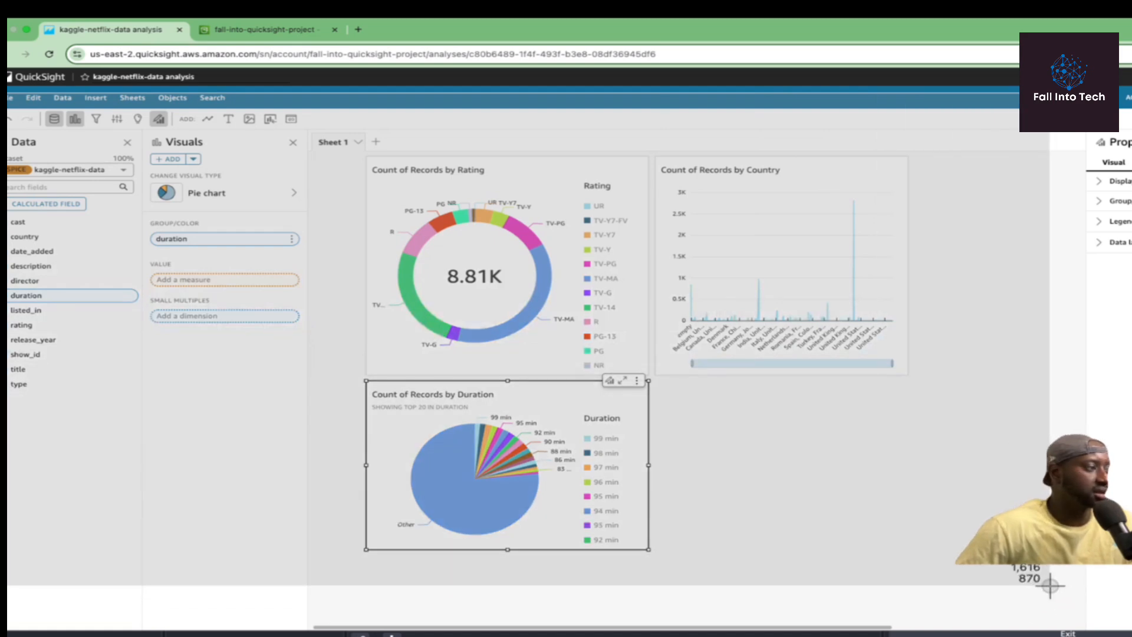
pyautogui.moveTo(7, 92); pyautogui.dragTo(1050, 585)
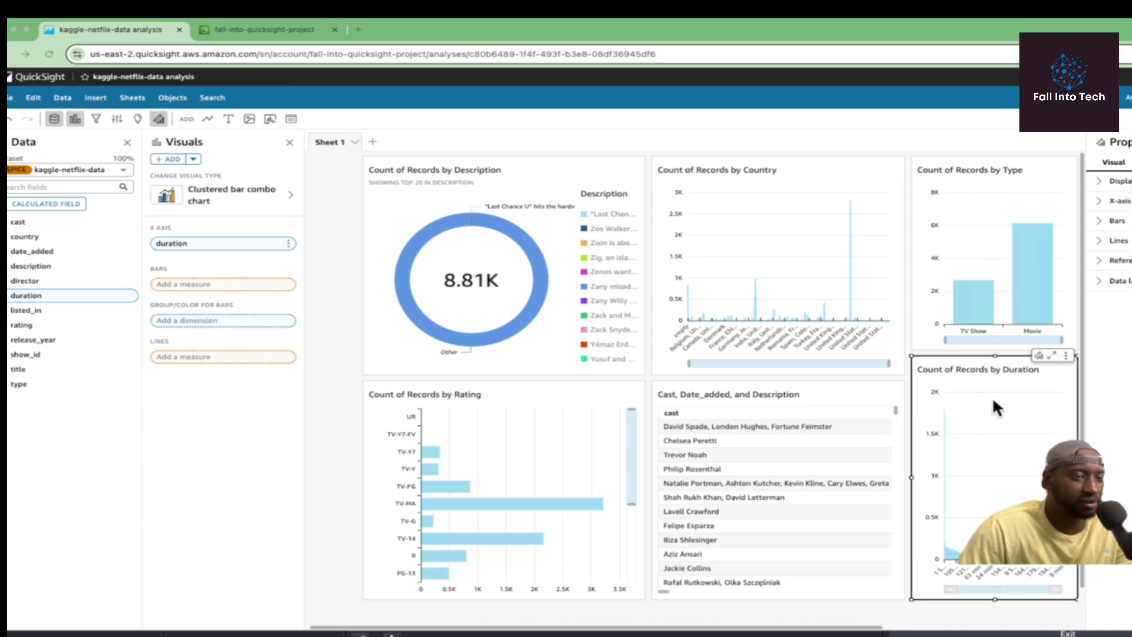
pyautogui.scroll(-1, 989, 398)
pyautogui.scroll(1, 988, 398)
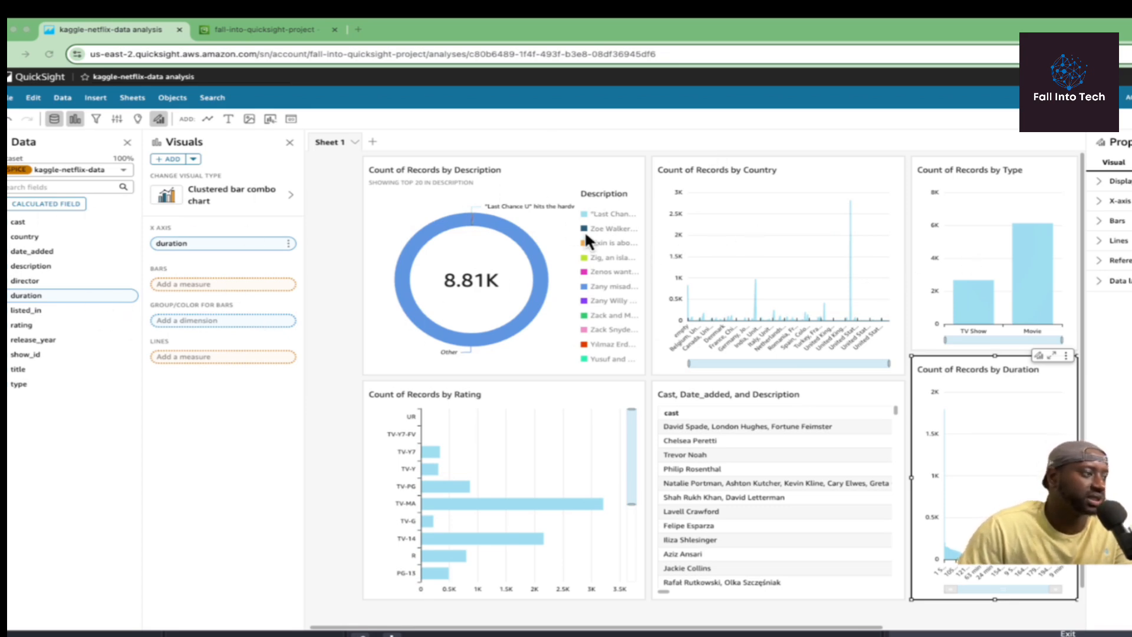
pyautogui.scroll(-1, 681, 270)
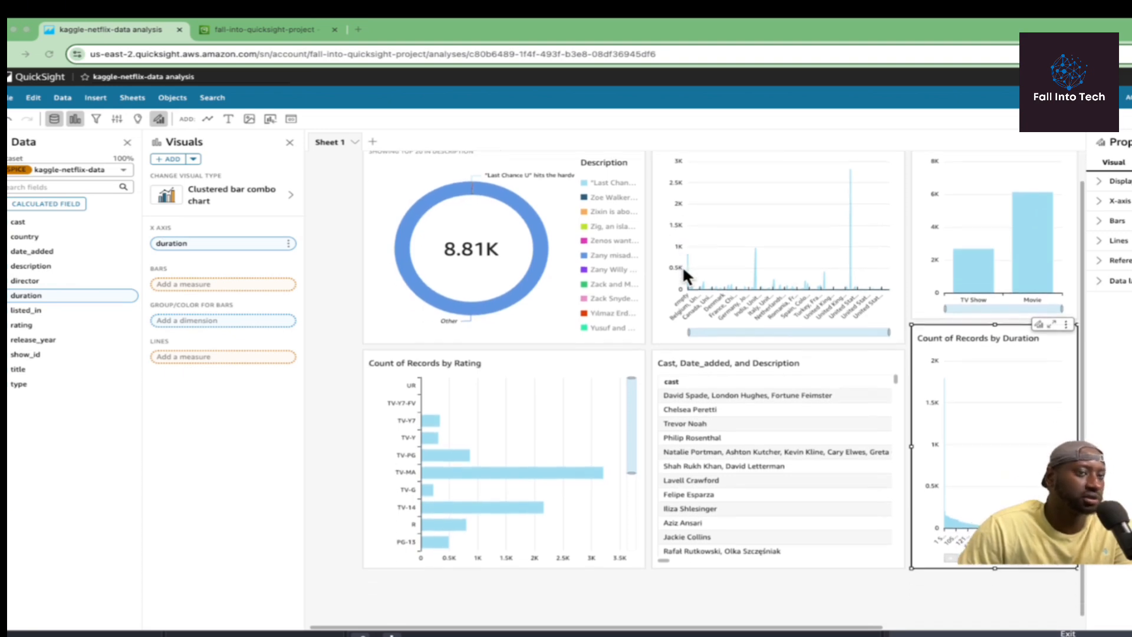
pyautogui.scroll(1, 790, 333)
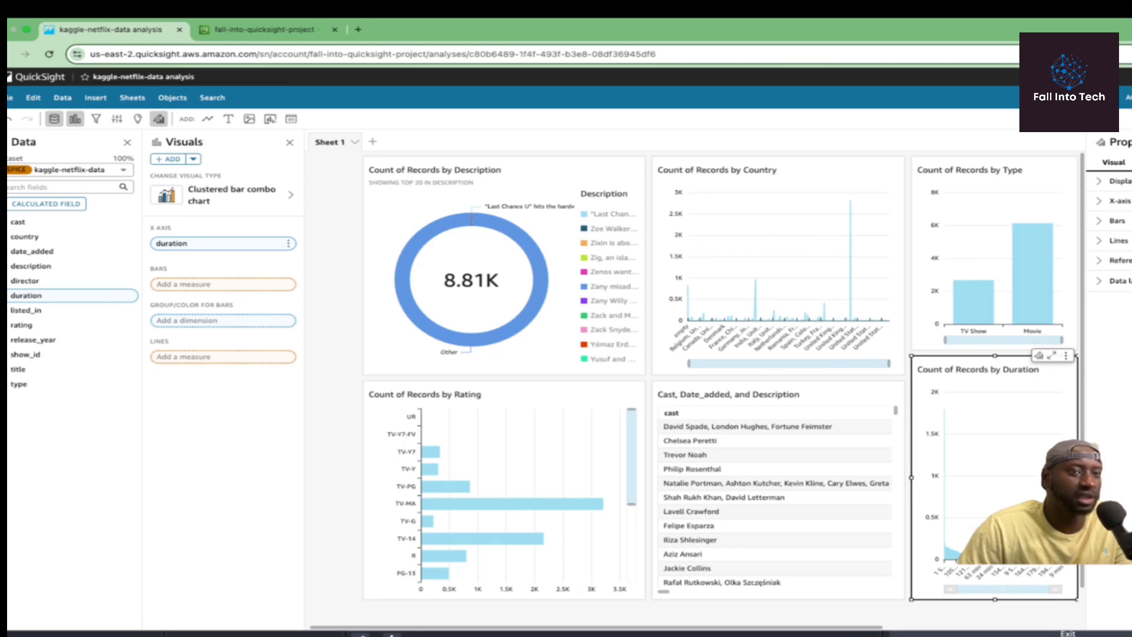
# Publish the analysis as a new dashboard named 'Dashboard Netflix', correcting the 'Dashbord' typo.
pyautogui.click(1127, 98)
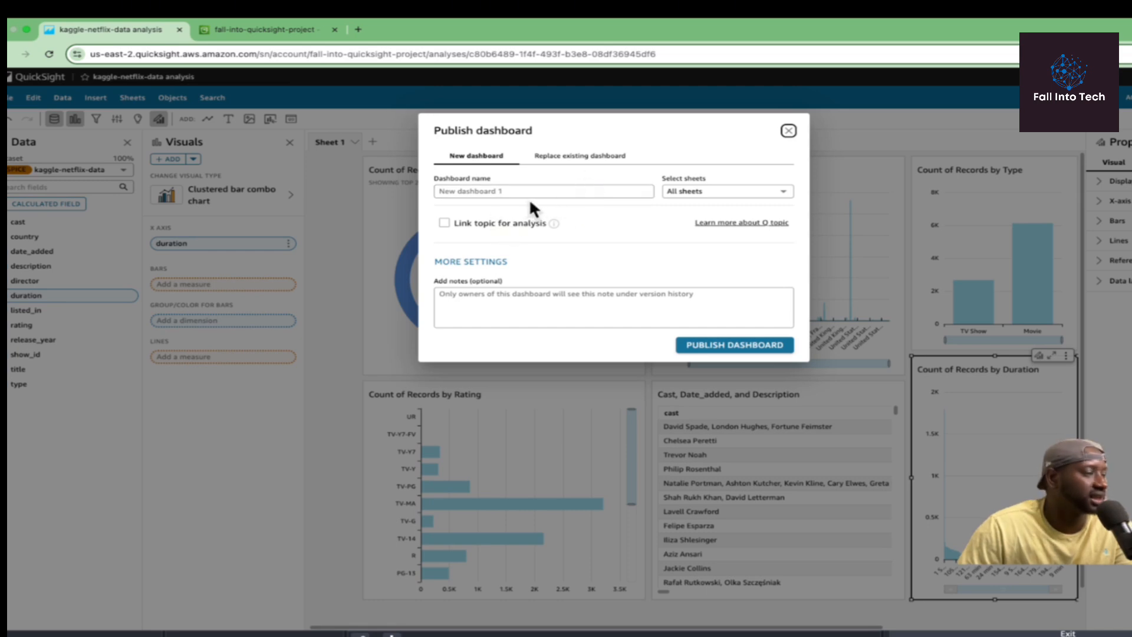
pyautogui.click(570, 190)
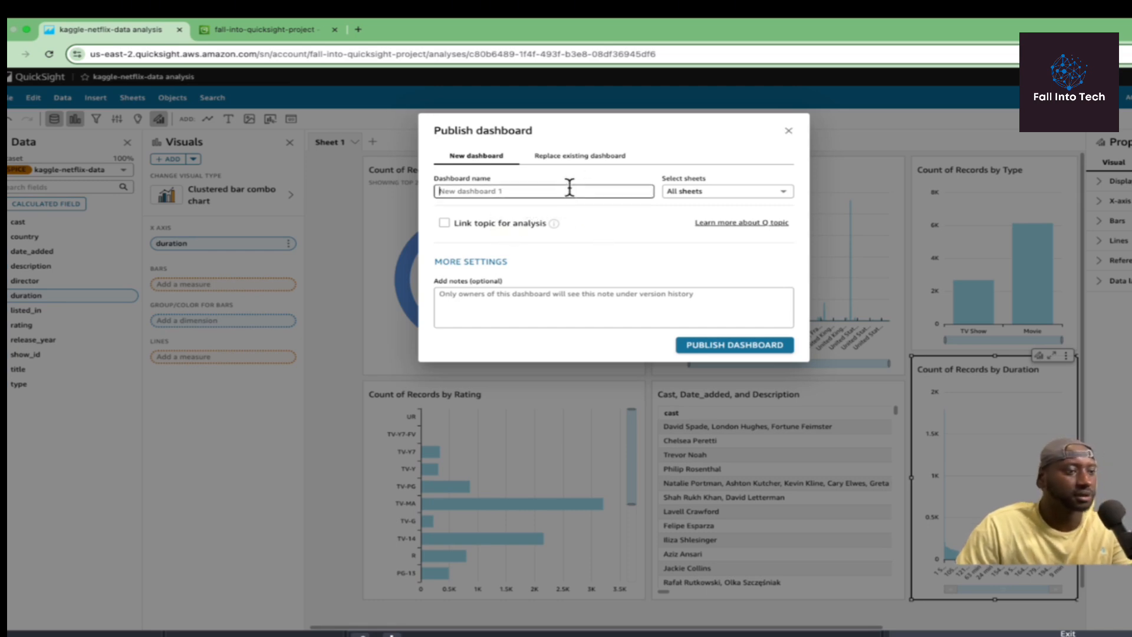
pyautogui.write('Das')
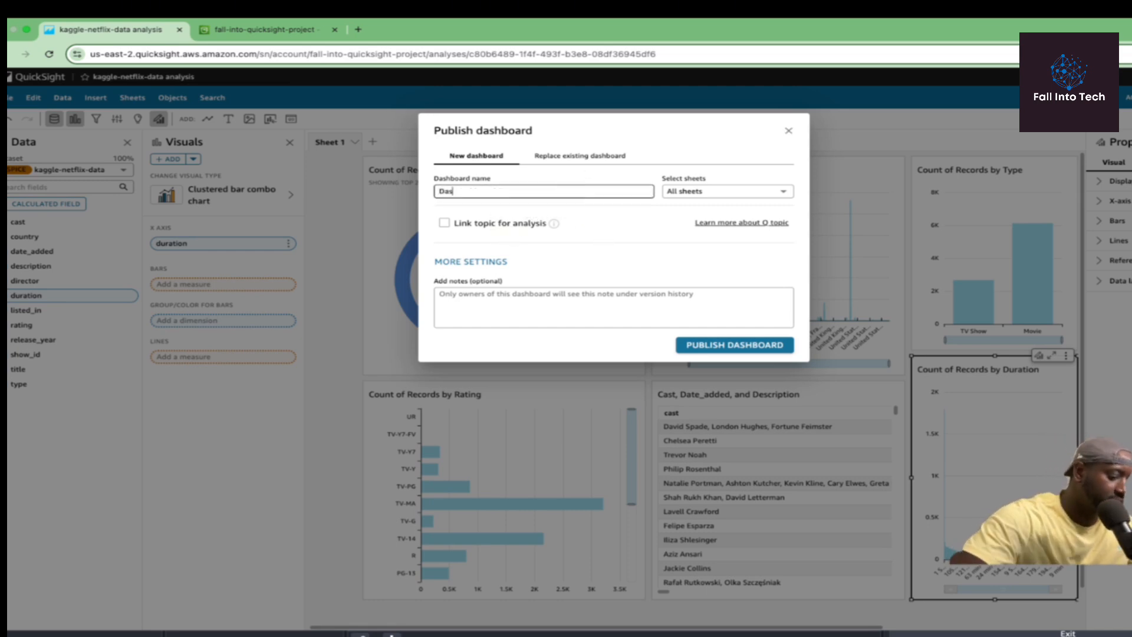
pyautogui.write('hbord')
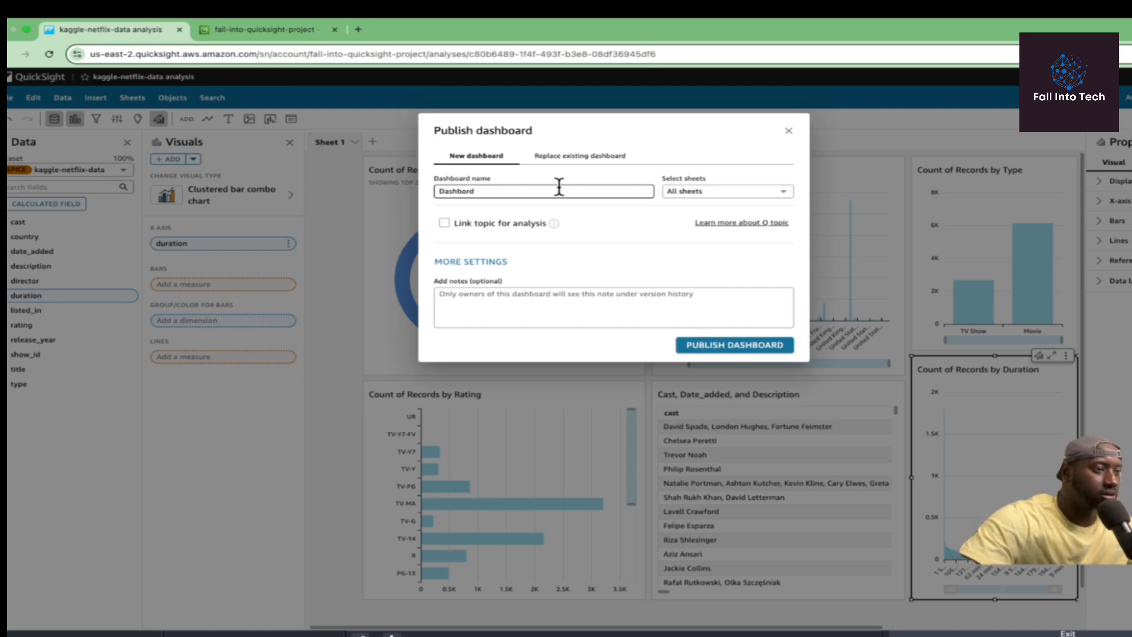
pyautogui.write(' Netflix')
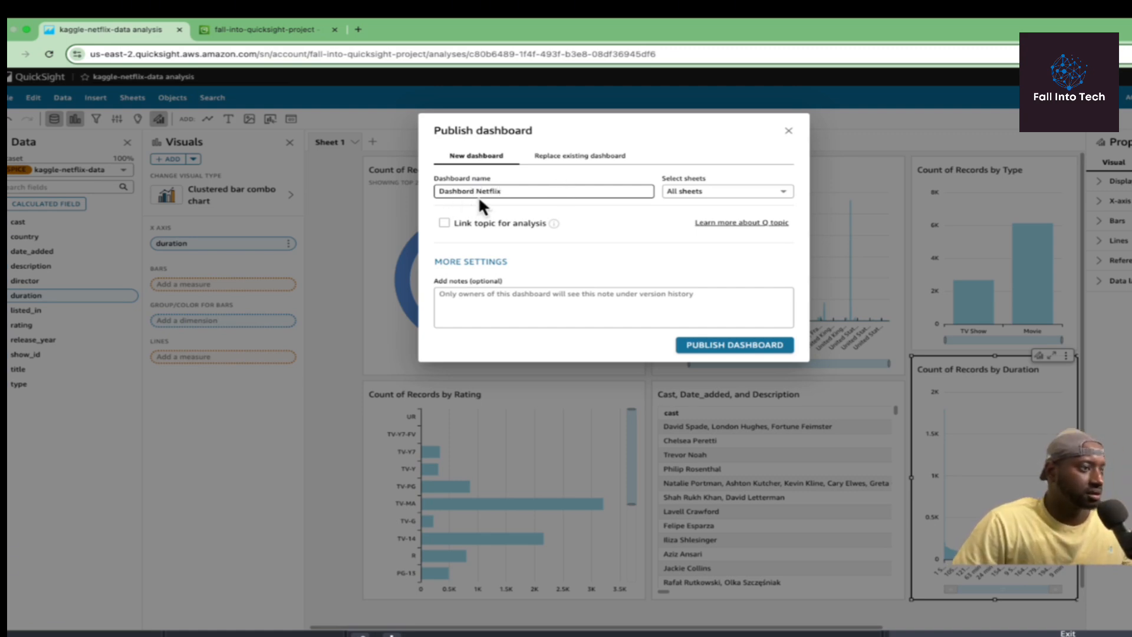
pyautogui.click(462, 191)
pyautogui.write('a')
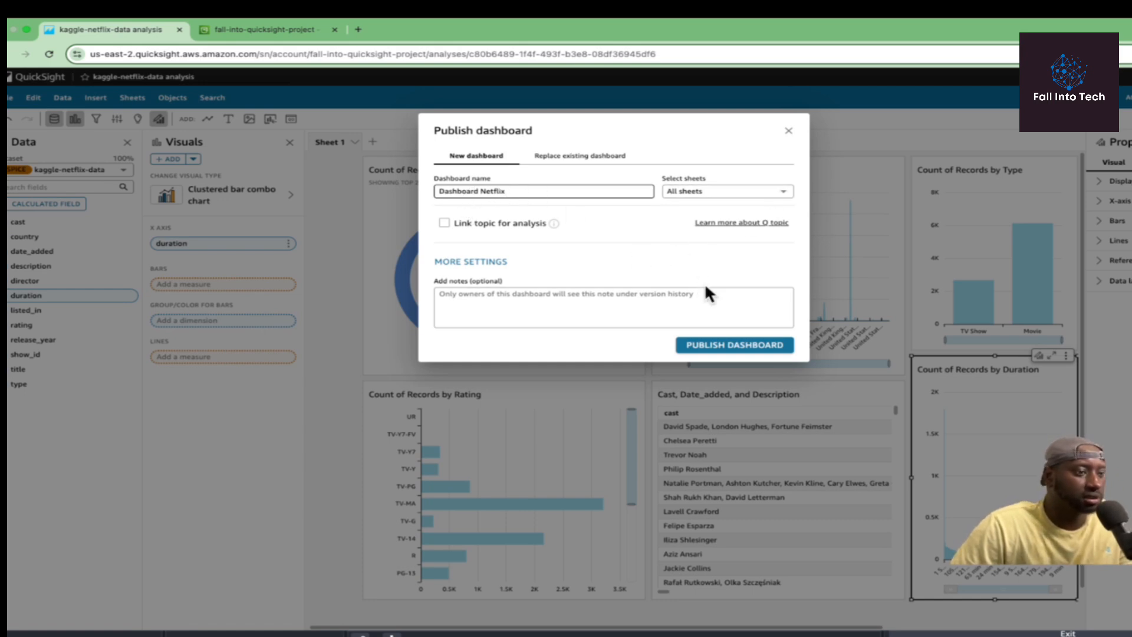
pyautogui.click(732, 352)
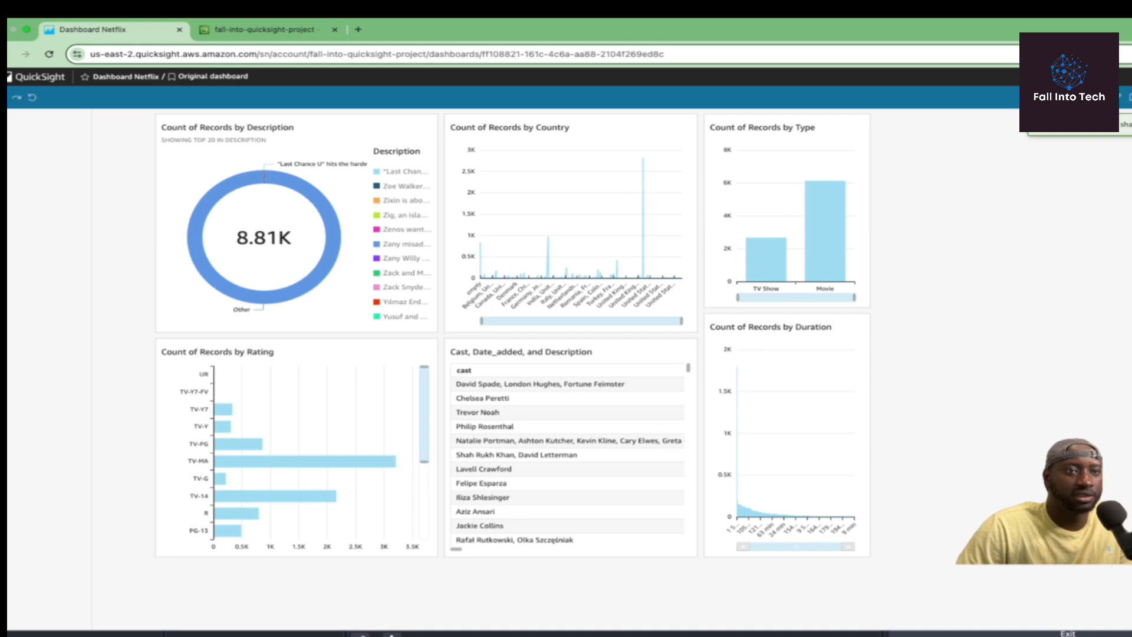
pyautogui.click(1117, 98)
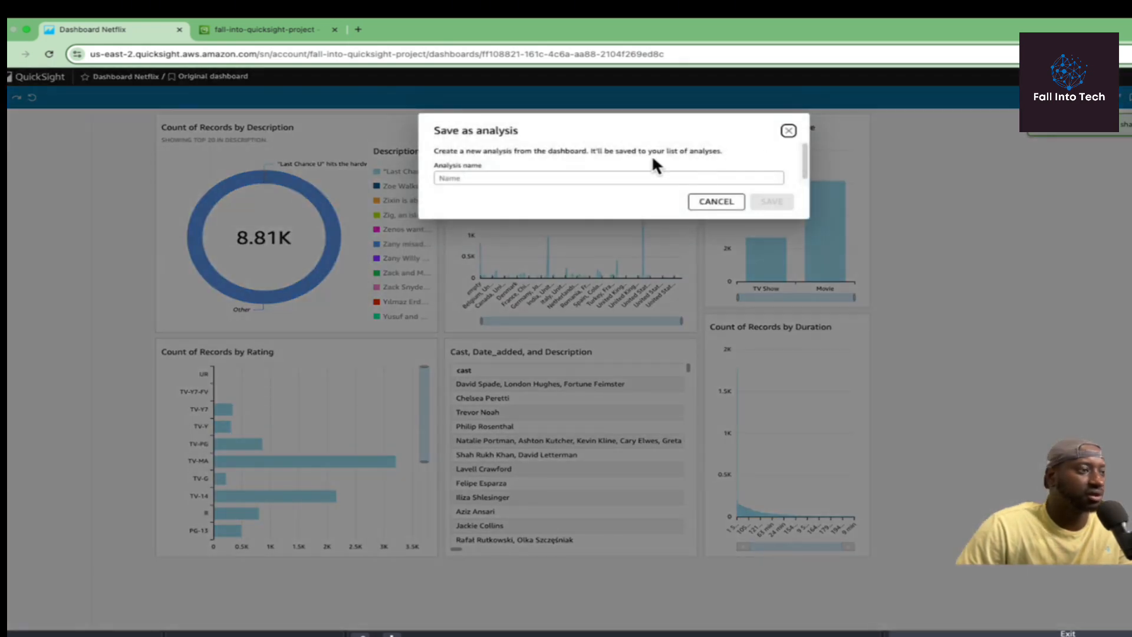
pyautogui.click(1120, 99)
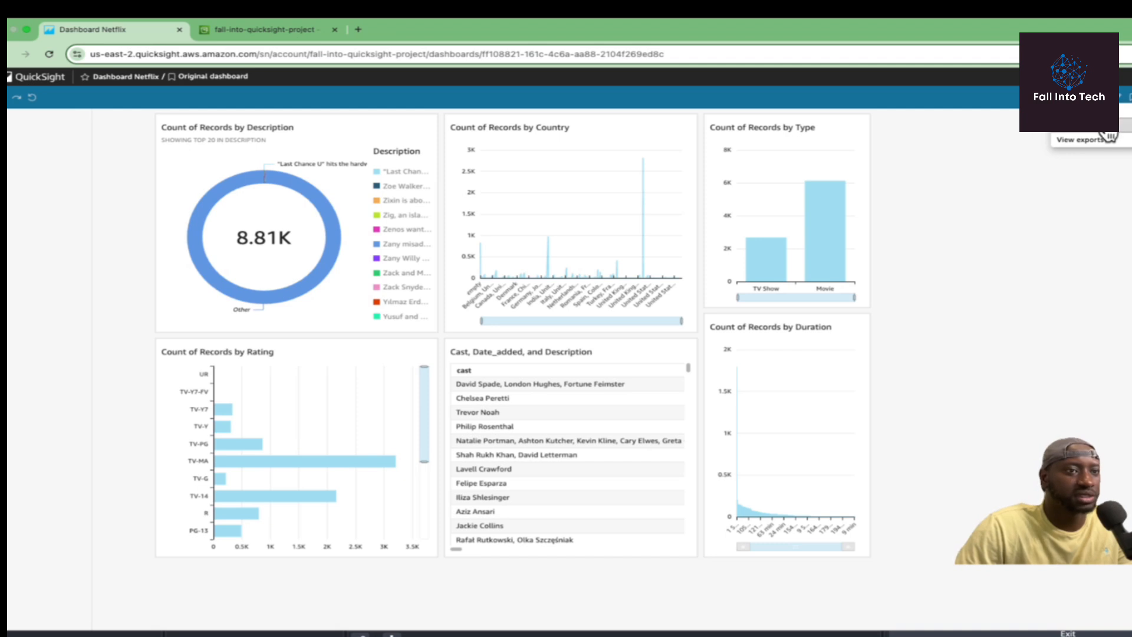
pyautogui.click(1108, 139)
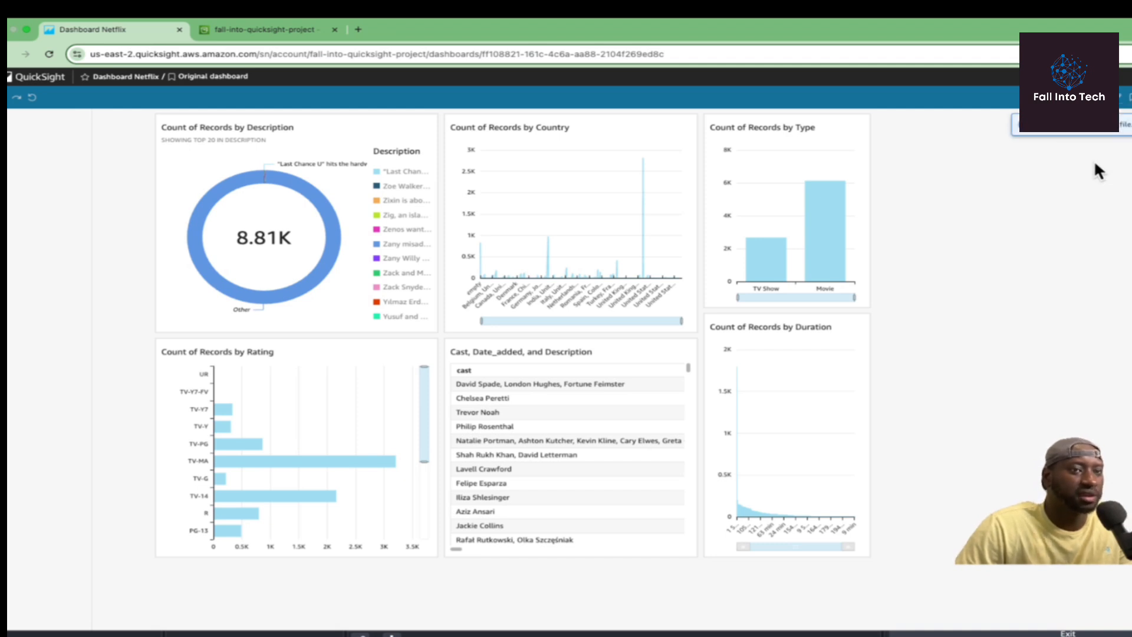